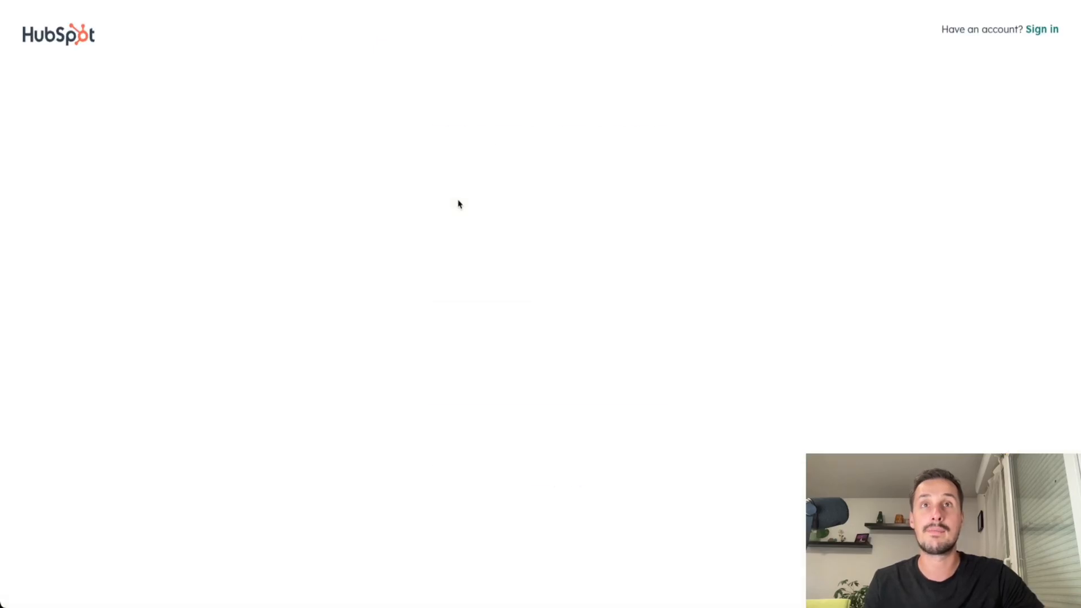
pyautogui.moveTo(411, 131); pyautogui.dragTo(685, 142)
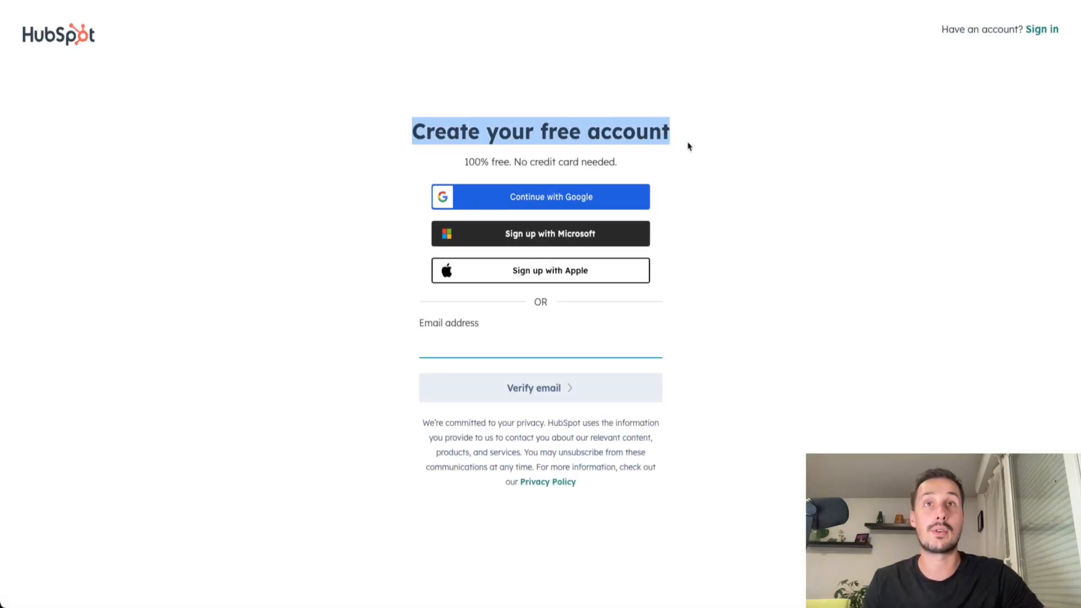
pyautogui.click(687, 148)
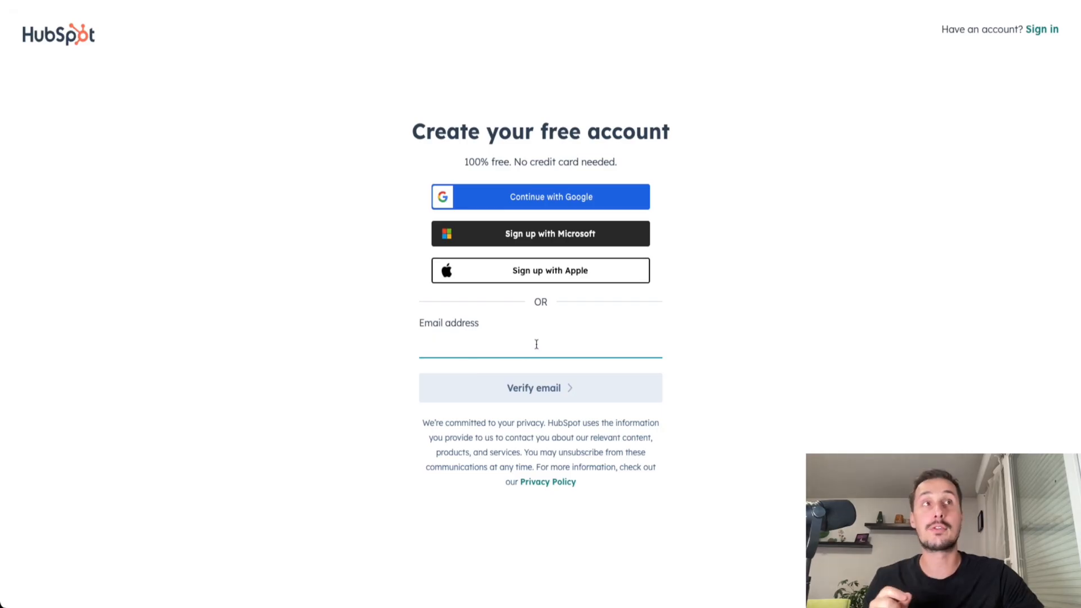
pyautogui.moveTo(511, 161); pyautogui.dragTo(636, 164)
pyautogui.click(636, 165)
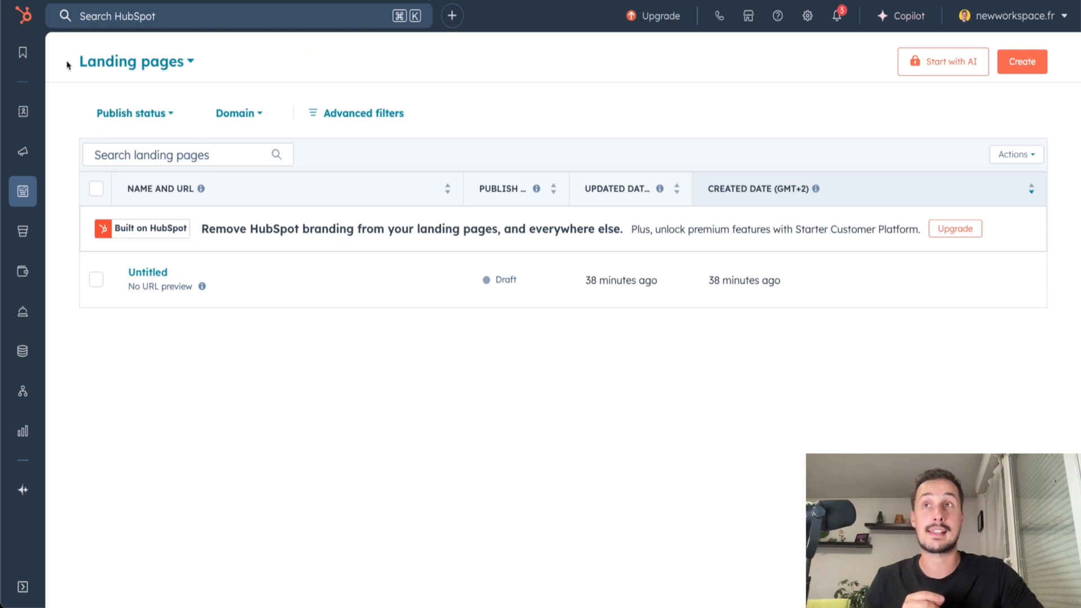
pyautogui.moveTo(72, 65); pyautogui.dragTo(229, 67)
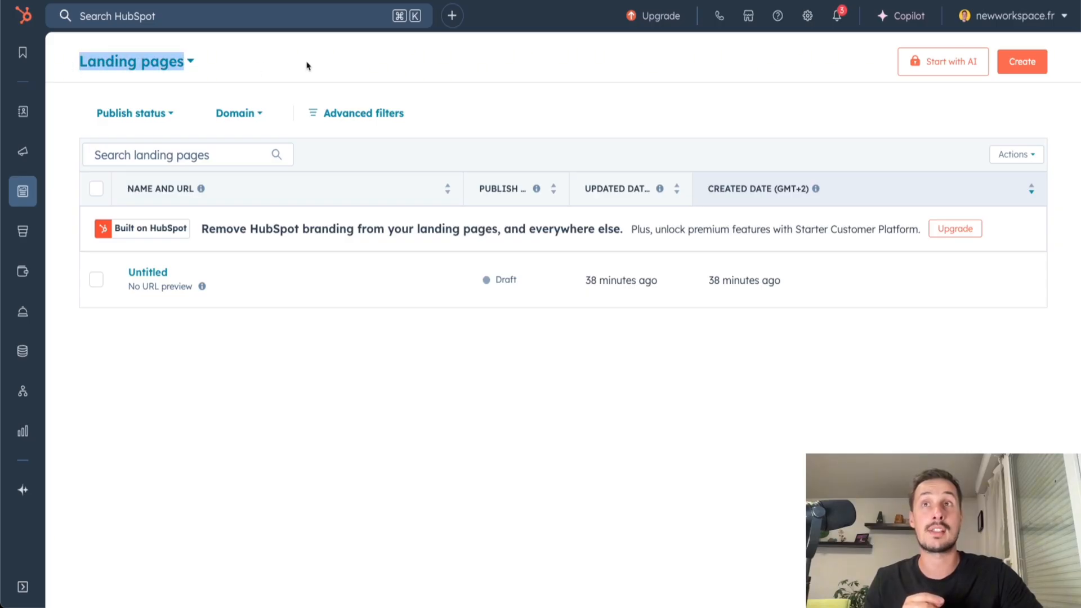
pyautogui.click(356, 52)
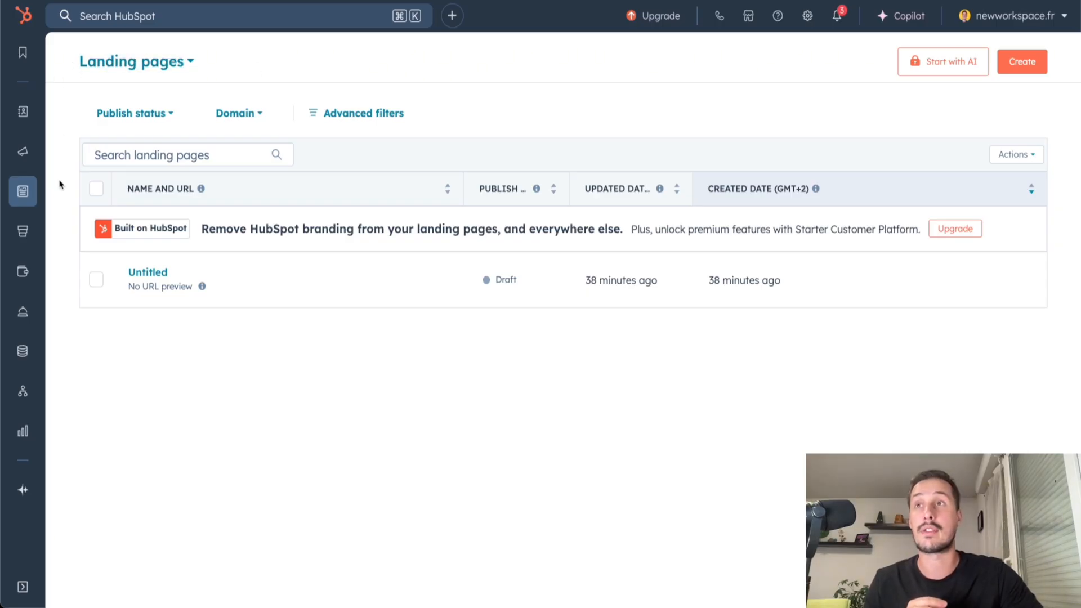
pyautogui.moveTo(50, 191)
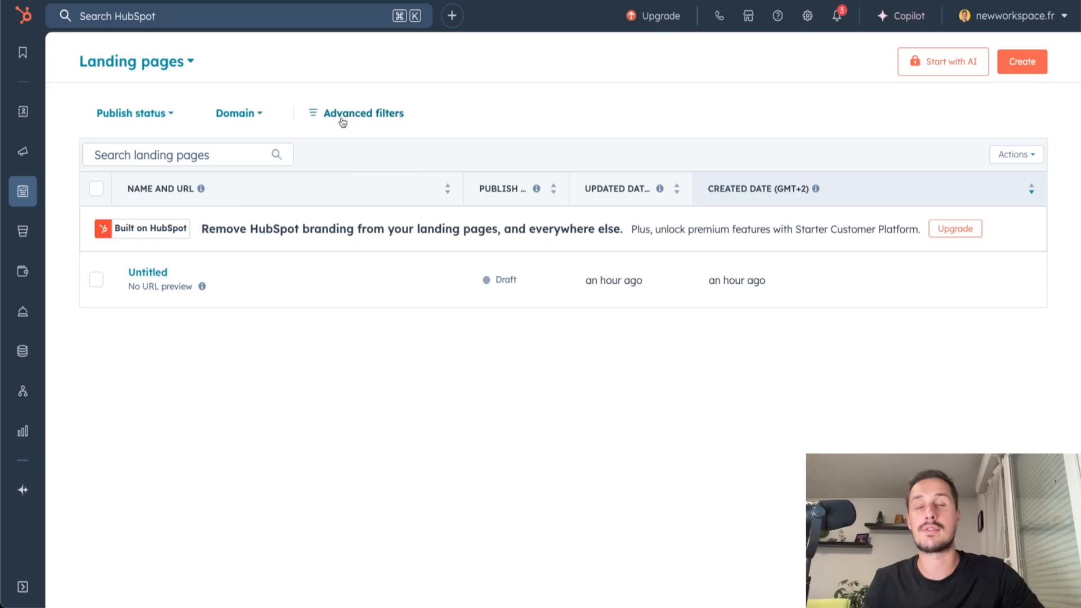
pyautogui.moveTo(178, 292)
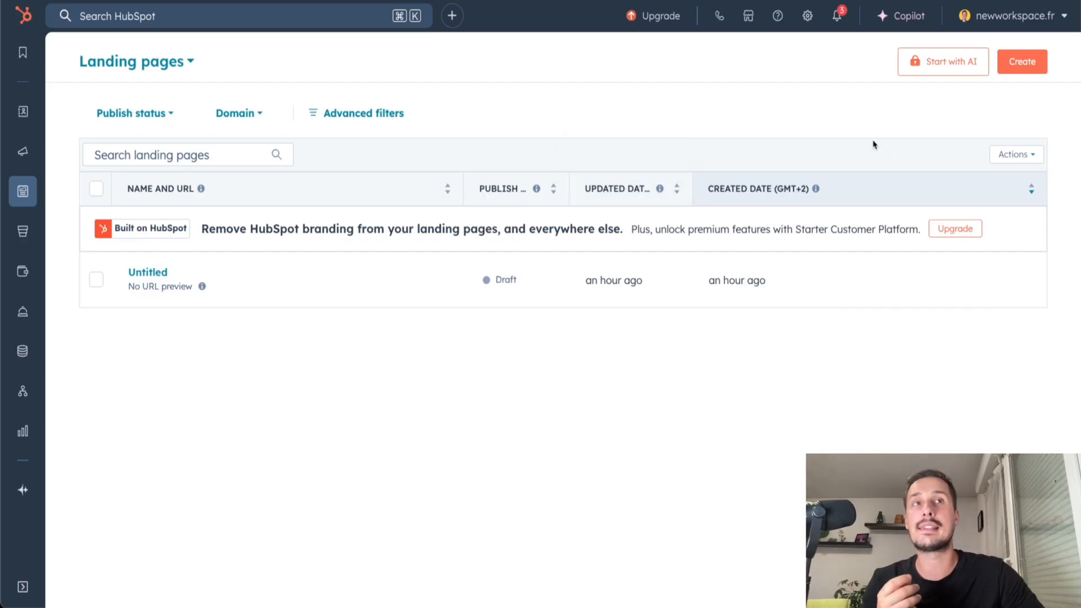
# Add the Created by column to the landing pages table.
pyautogui.click(1030, 158)
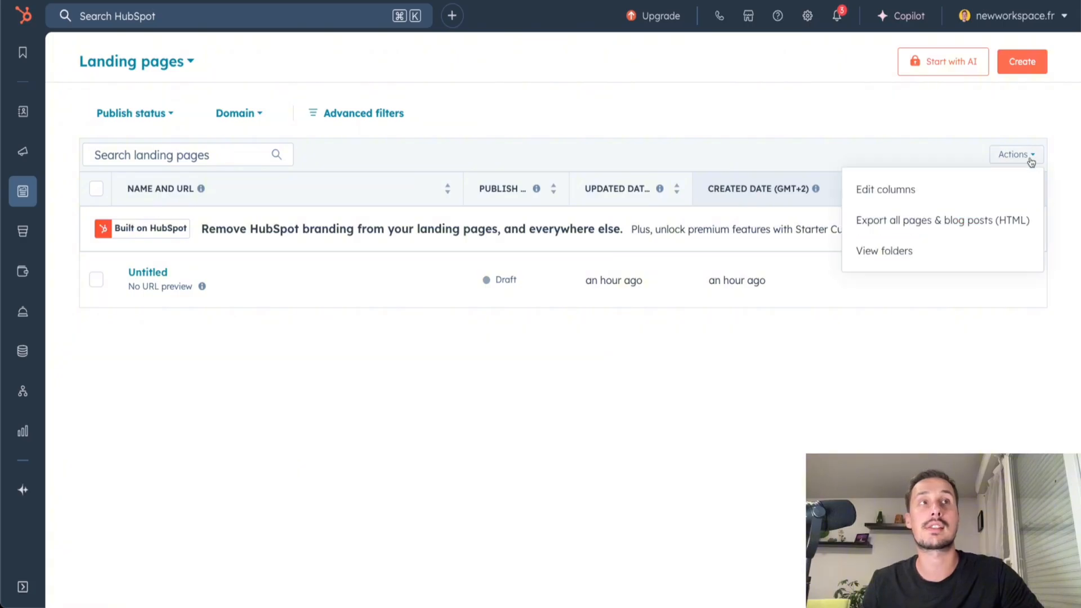
pyautogui.click(888, 194)
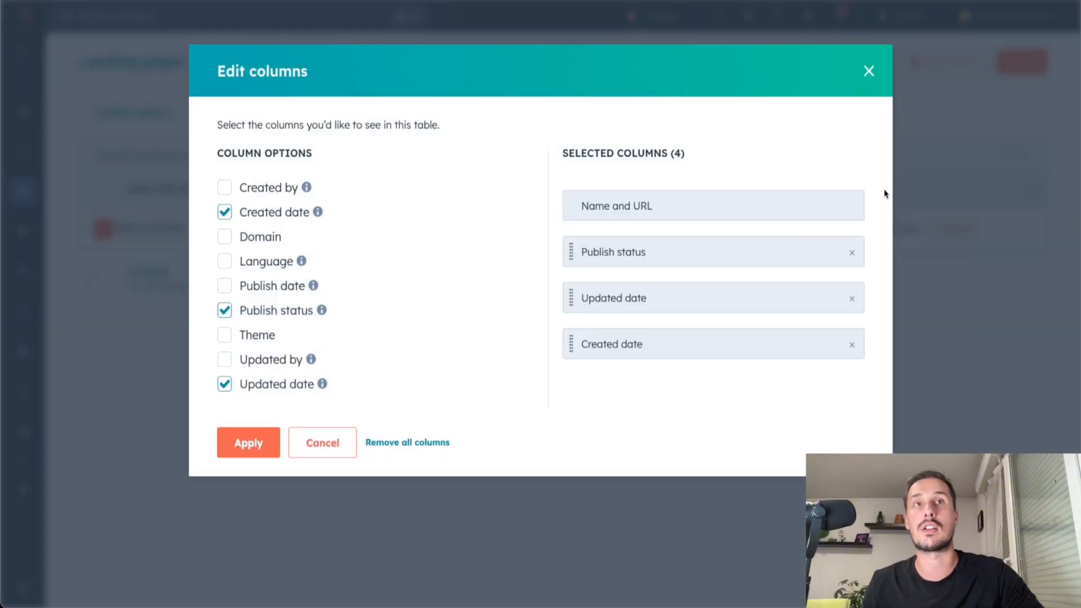
pyautogui.click(225, 187)
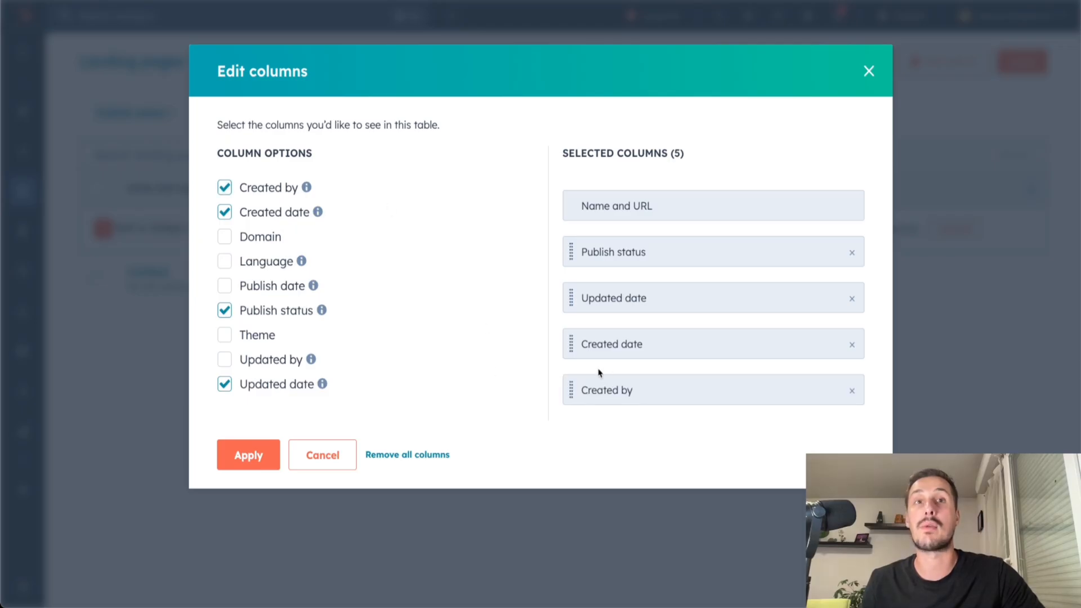
pyautogui.click(250, 456)
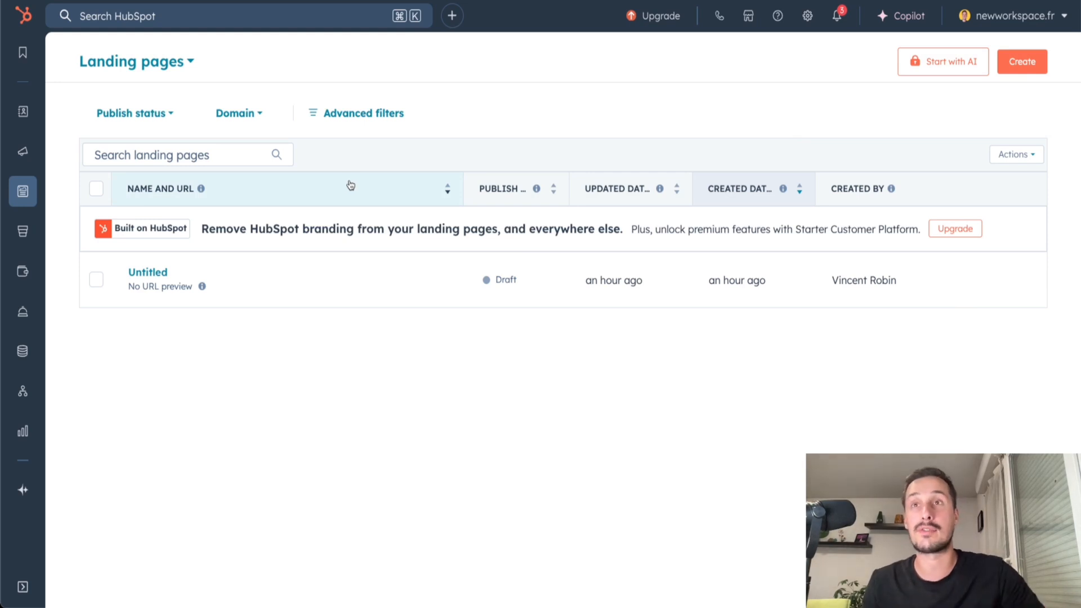
pyautogui.moveTo(202, 228); pyautogui.dragTo(518, 231)
pyautogui.click(460, 243)
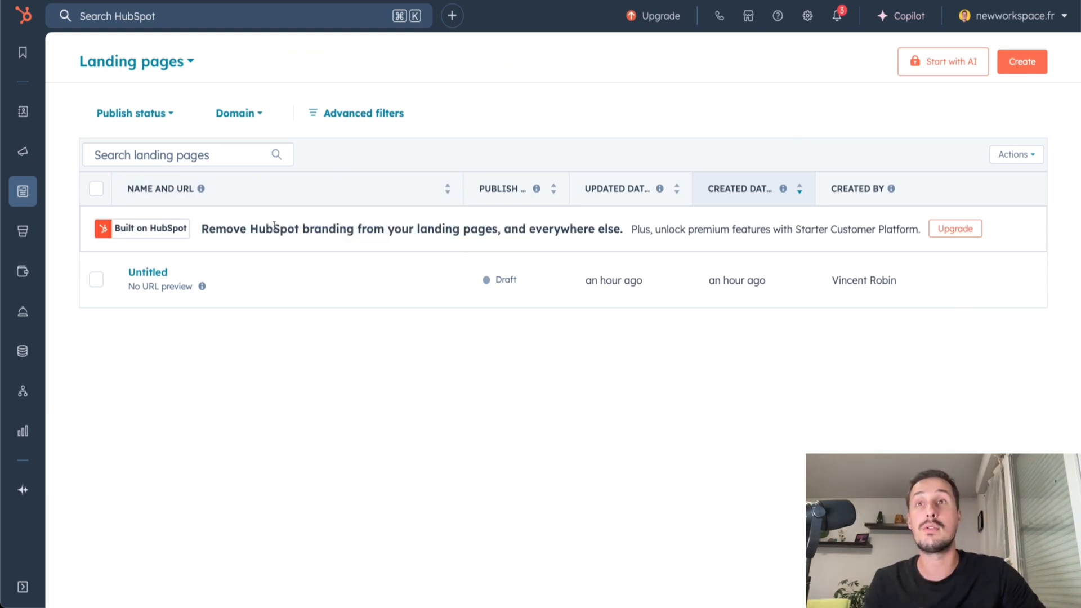
pyautogui.moveTo(246, 228); pyautogui.dragTo(350, 230)
pyautogui.click(387, 233)
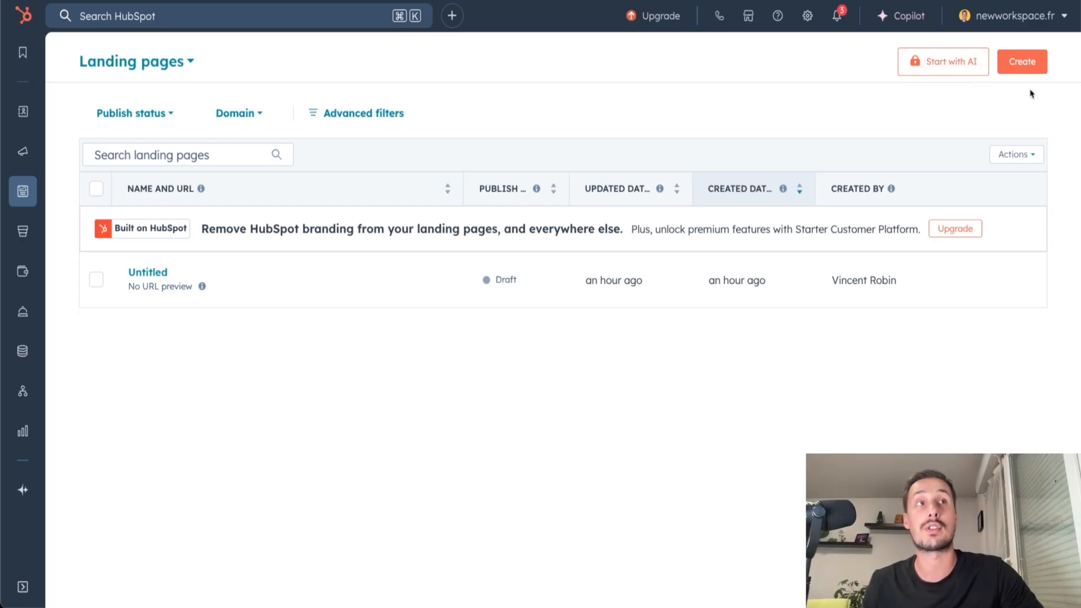
# Start creating a new landing page and look through the available Elevate theme templates.
pyautogui.click(1016, 65)
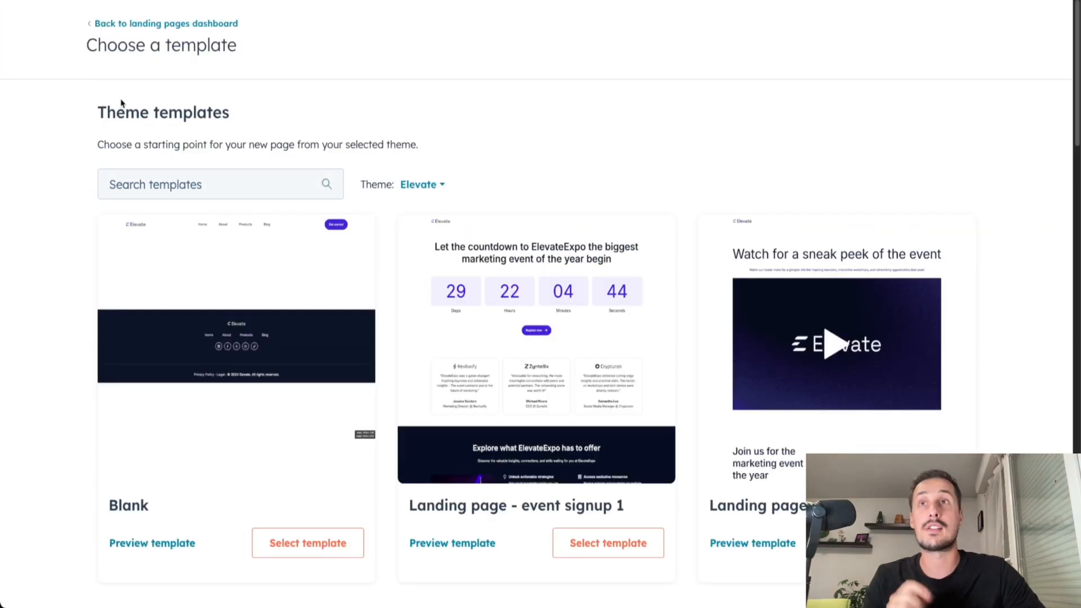
pyautogui.moveTo(88, 49); pyautogui.dragTo(260, 66)
pyautogui.click(263, 66)
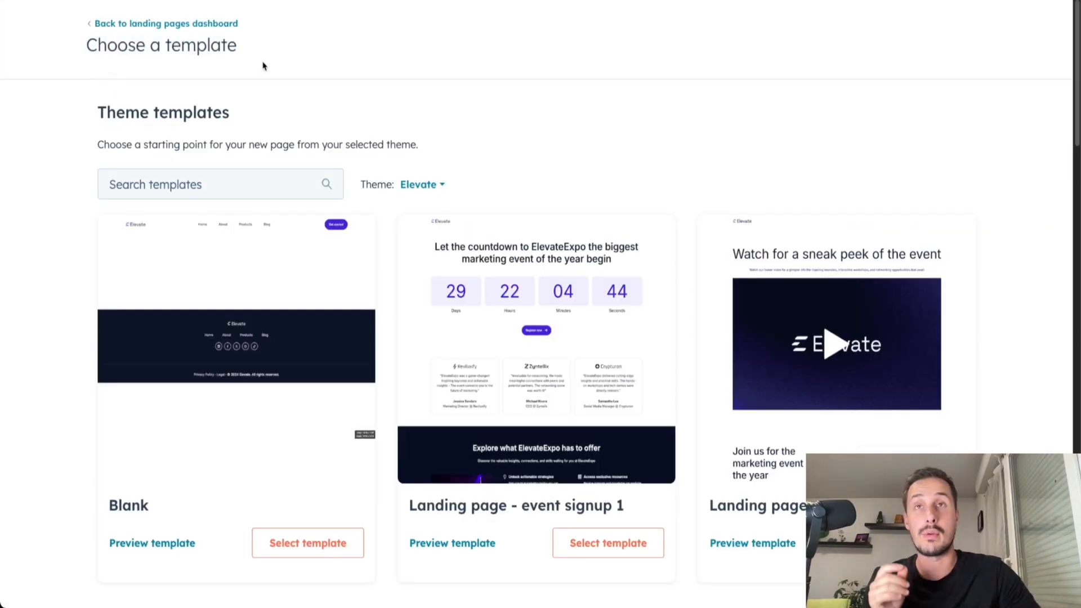
pyautogui.scroll(-7, 263, 140)
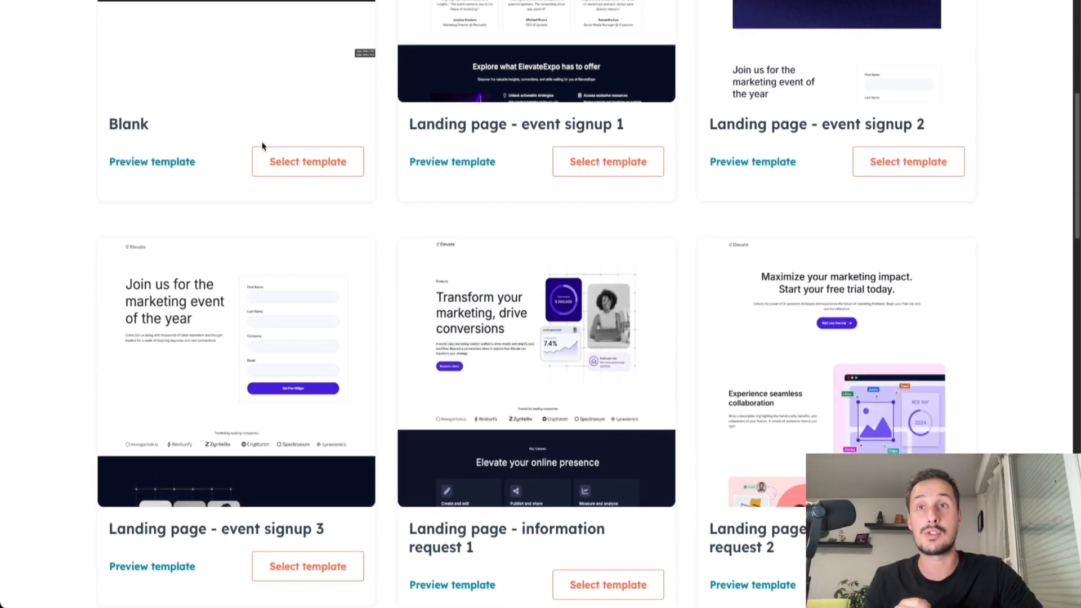
pyautogui.scroll(7, 263, 144)
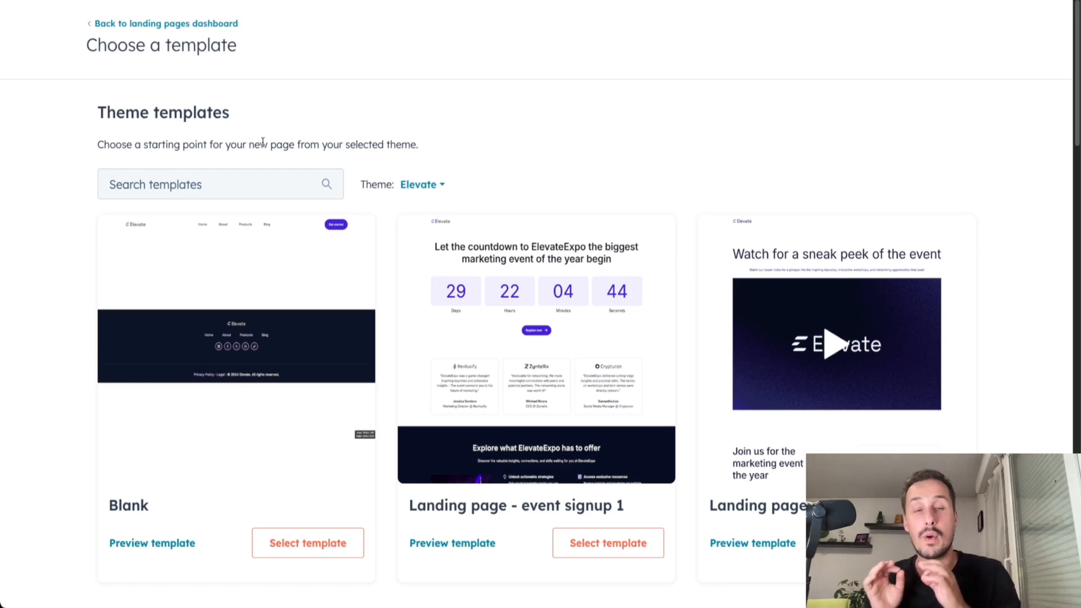
pyautogui.scroll(-1, 509, 142)
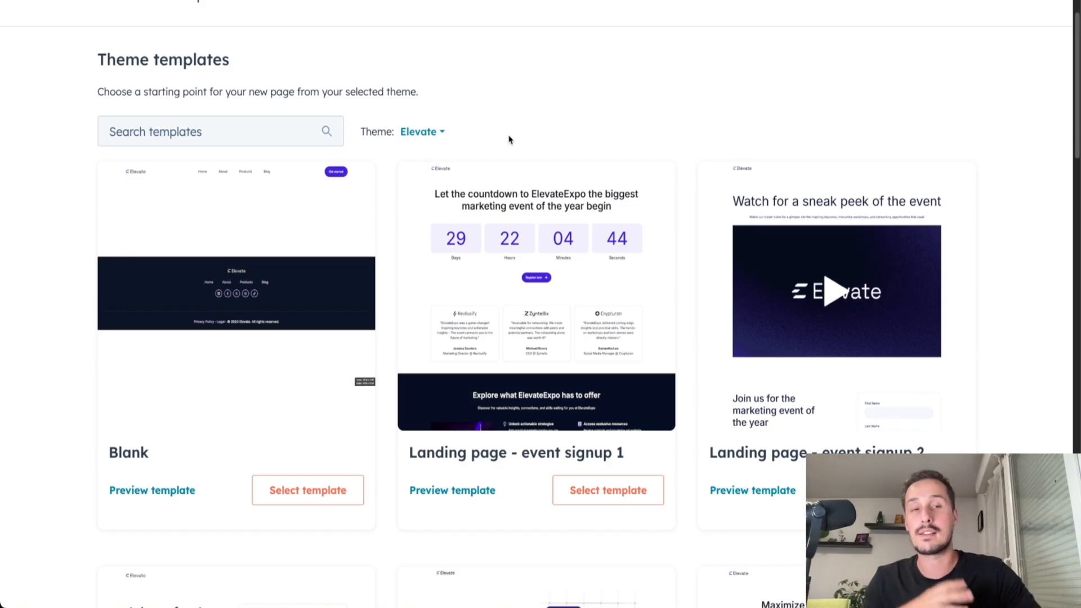
pyautogui.scroll(-1, 288, 253)
pyautogui.scroll(-11, 288, 252)
pyautogui.scroll(12, 364, 414)
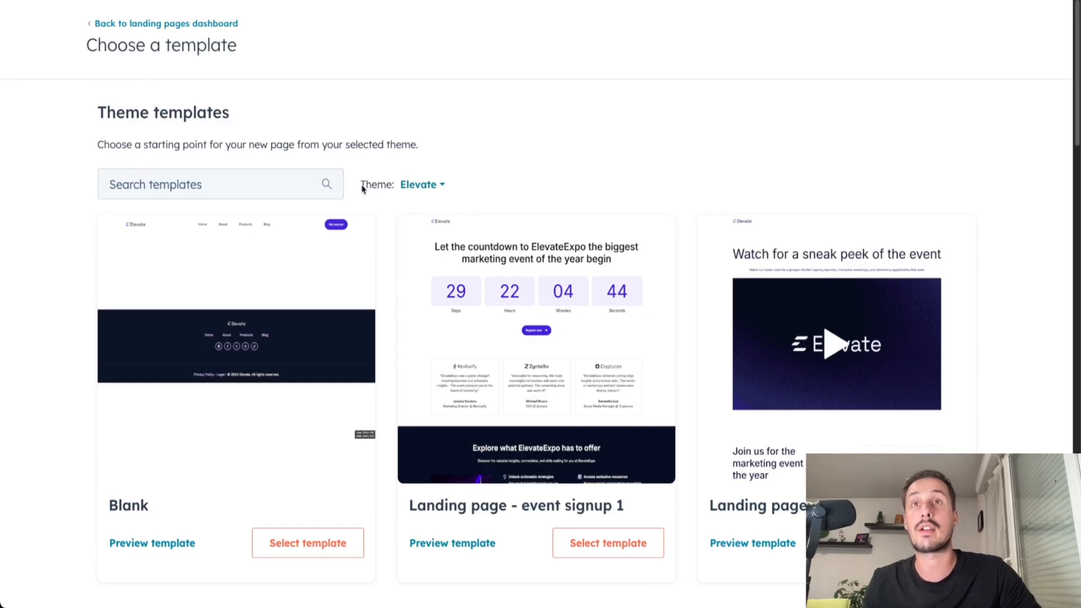
# Open the theme chooser for the landing page and bring up the themes offered in the Marketplace.
pyautogui.click(435, 187)
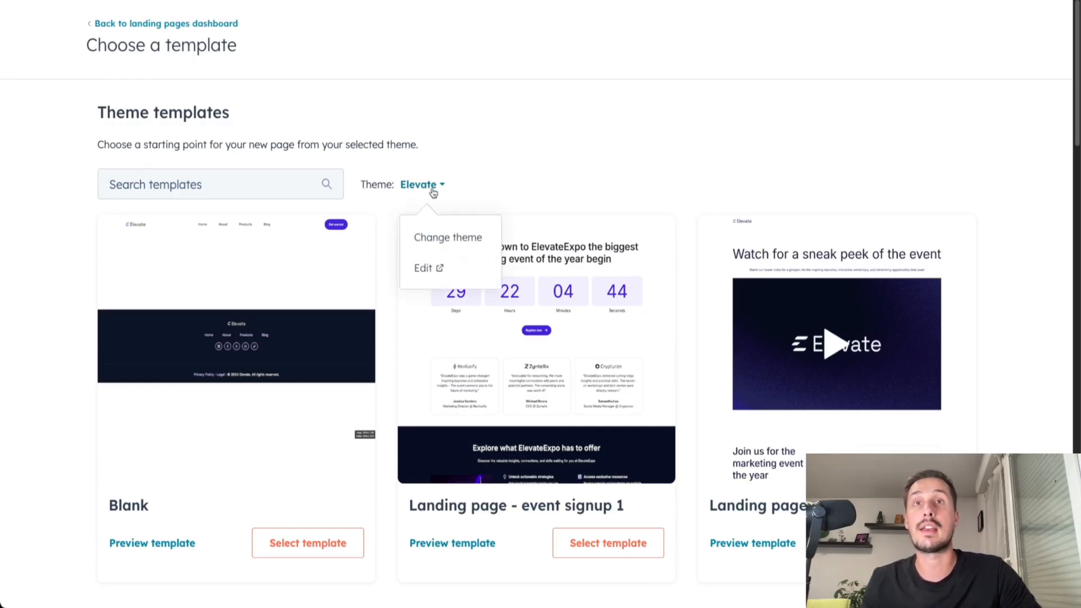
pyautogui.click(427, 248)
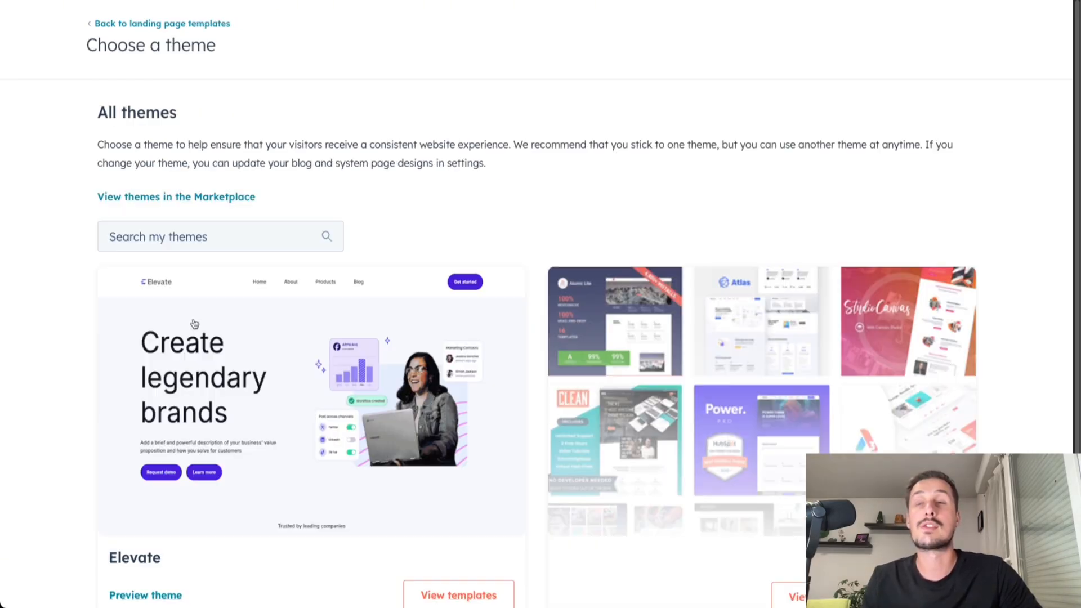
pyautogui.scroll(-2, 229, 246)
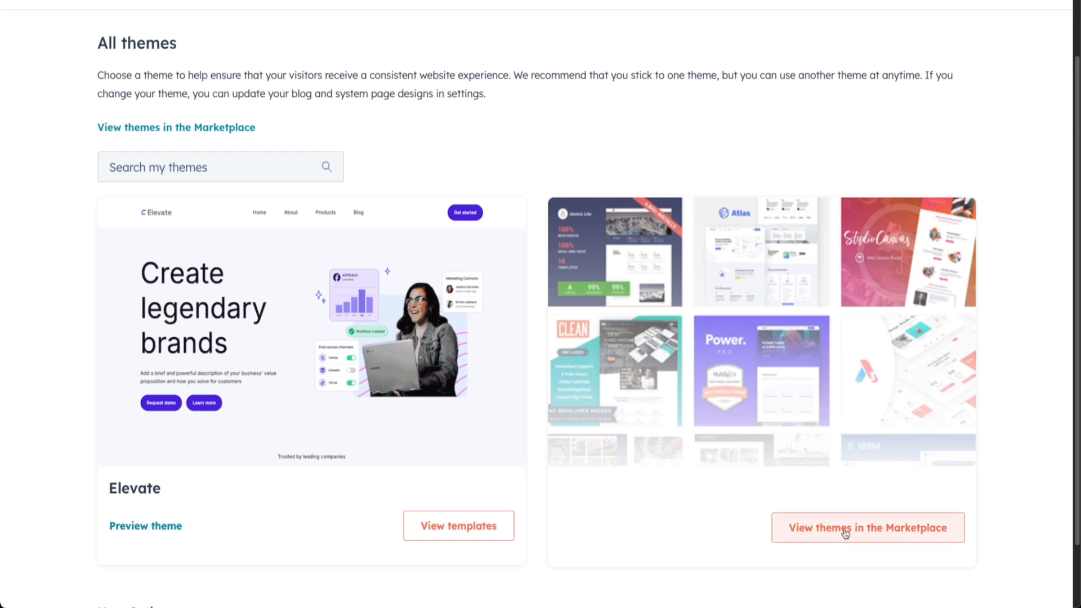
pyautogui.click(850, 534)
# Browse the free website themes in the Template Marketplace, examining the filter categories and sorting options.
pyautogui.scroll(-5, 662, 417)
pyautogui.scroll(-5, 729, 465)
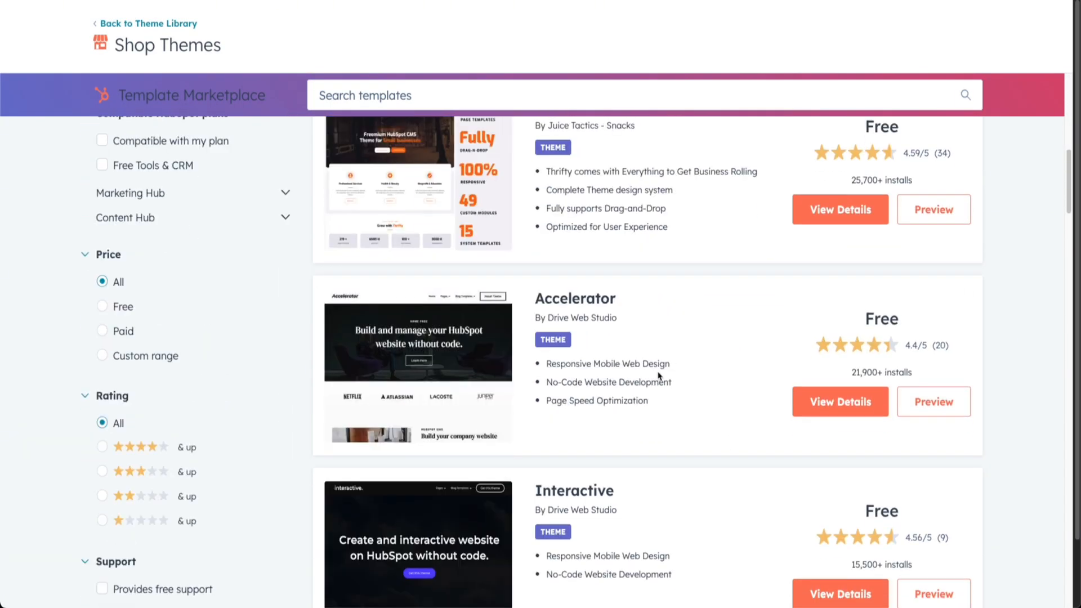
pyautogui.scroll(-5, 659, 374)
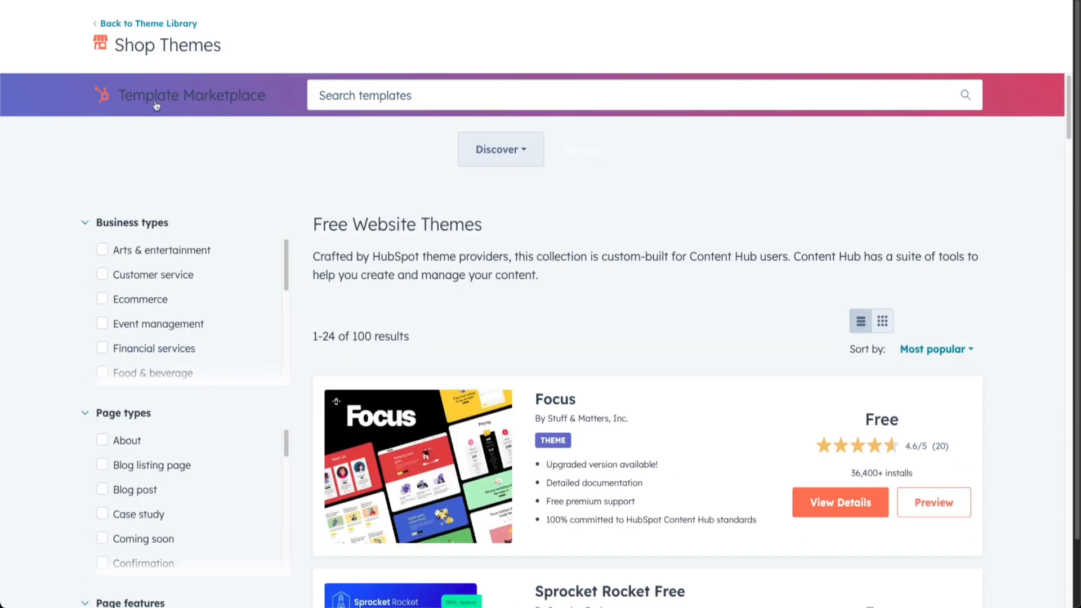
pyautogui.scroll(-5, 565, 321)
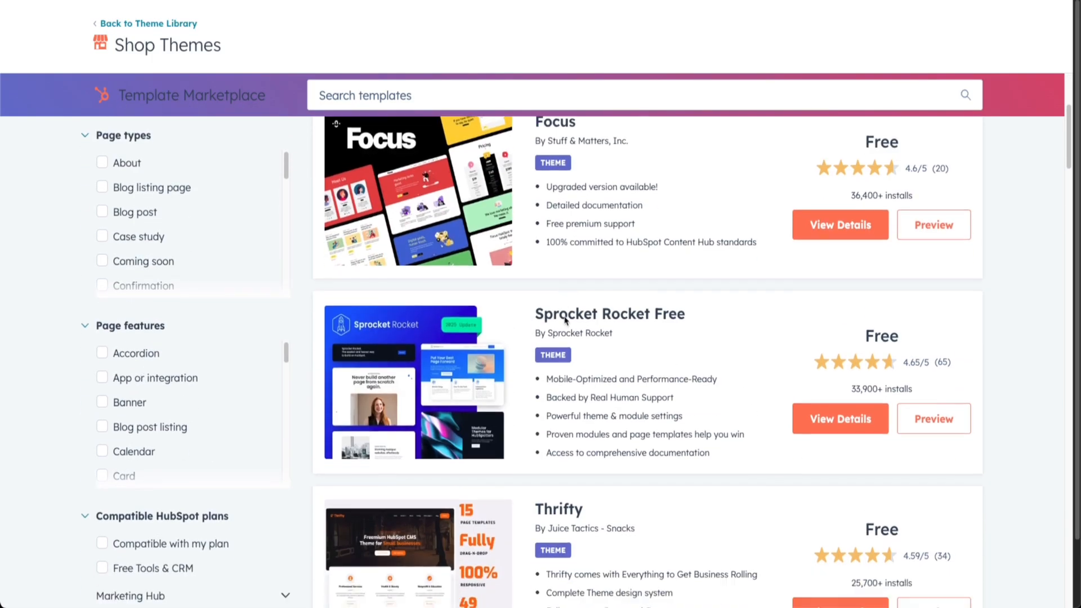
pyautogui.scroll(-2, 565, 316)
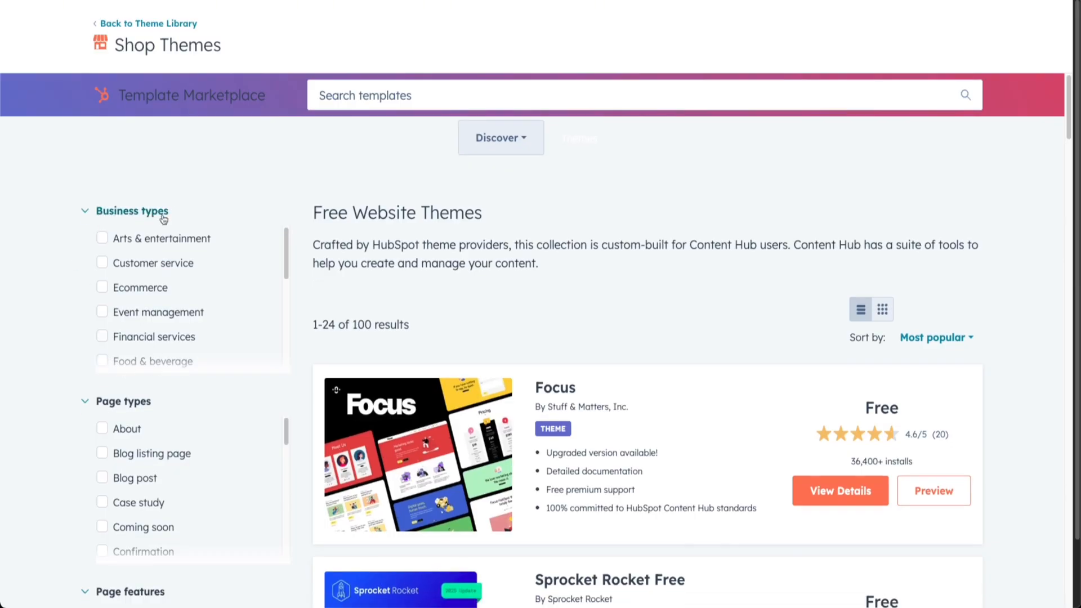
pyautogui.scroll(-5, 102, 496)
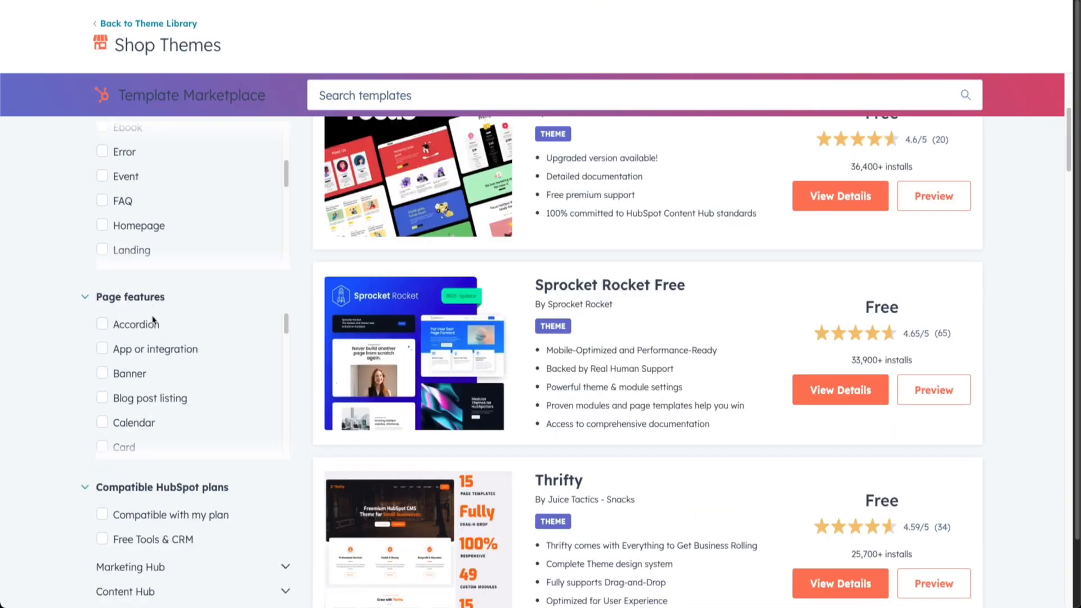
pyautogui.scroll(4, 104, 477)
pyautogui.click(930, 271)
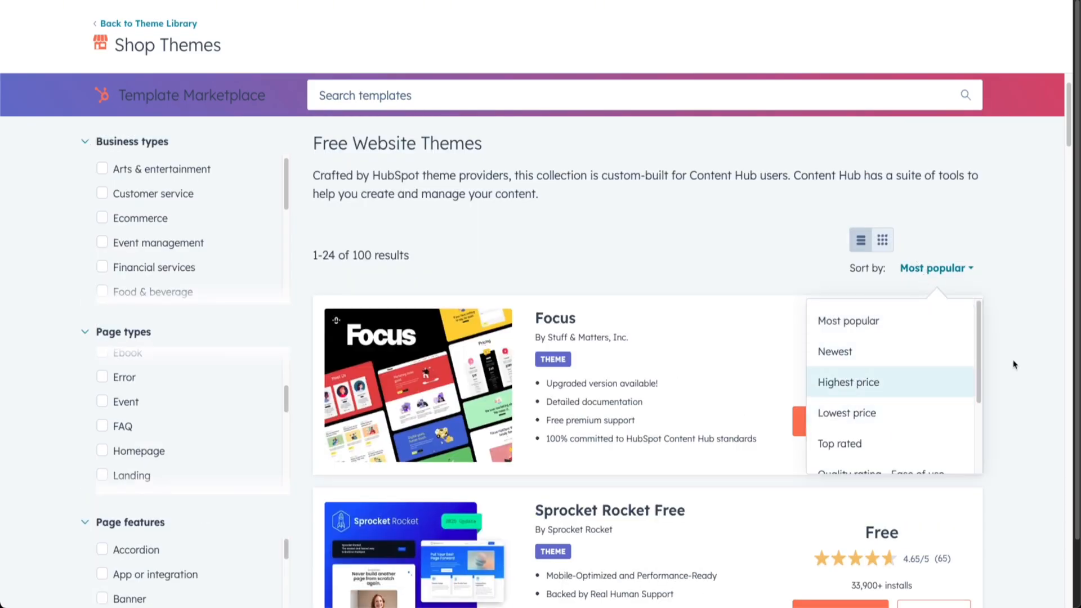
pyautogui.click(1034, 355)
pyautogui.scroll(-4, 589, 338)
pyautogui.scroll(3, 589, 336)
pyautogui.scroll(-2, 583, 304)
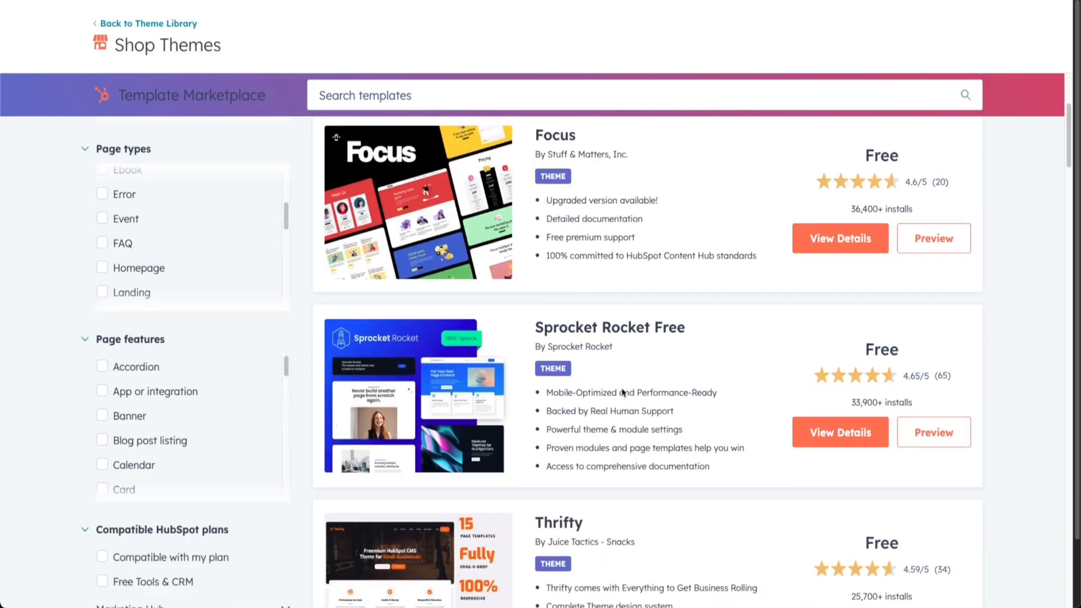
# Preview the Sprocket Rocket Free theme's desktop page, then return to the theme library.
pyautogui.click(934, 432)
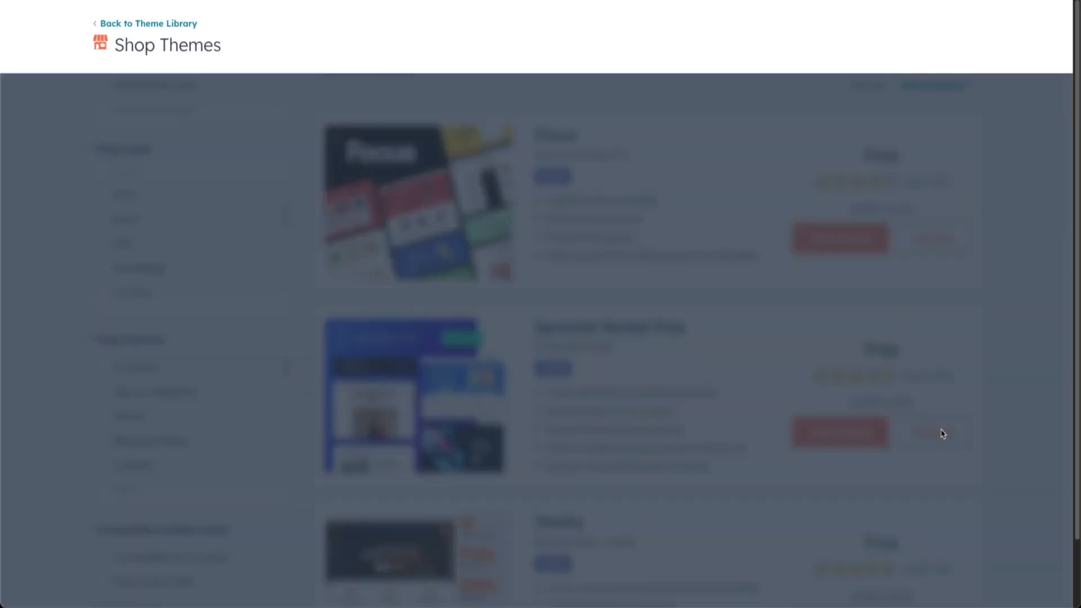
pyautogui.scroll(-20, 345, 341)
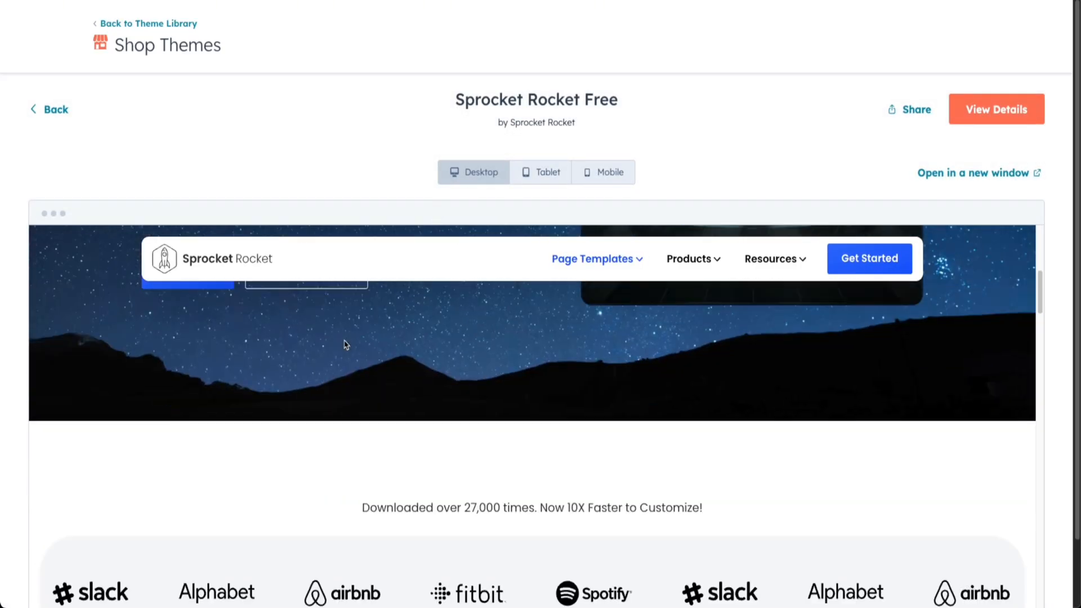
pyautogui.scroll(-8, 345, 341)
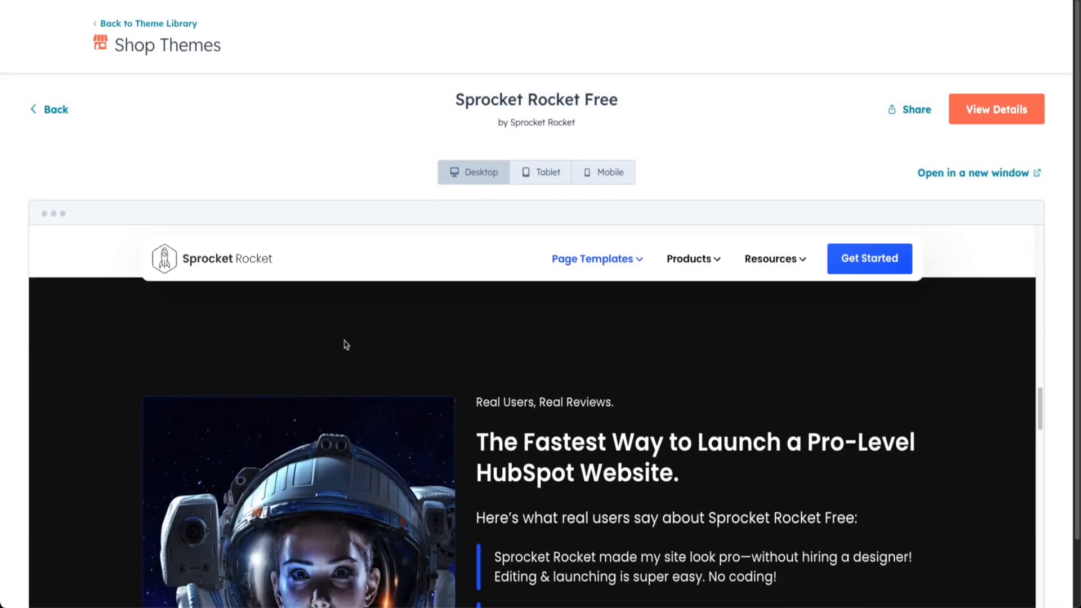
pyautogui.scroll(-3, 346, 344)
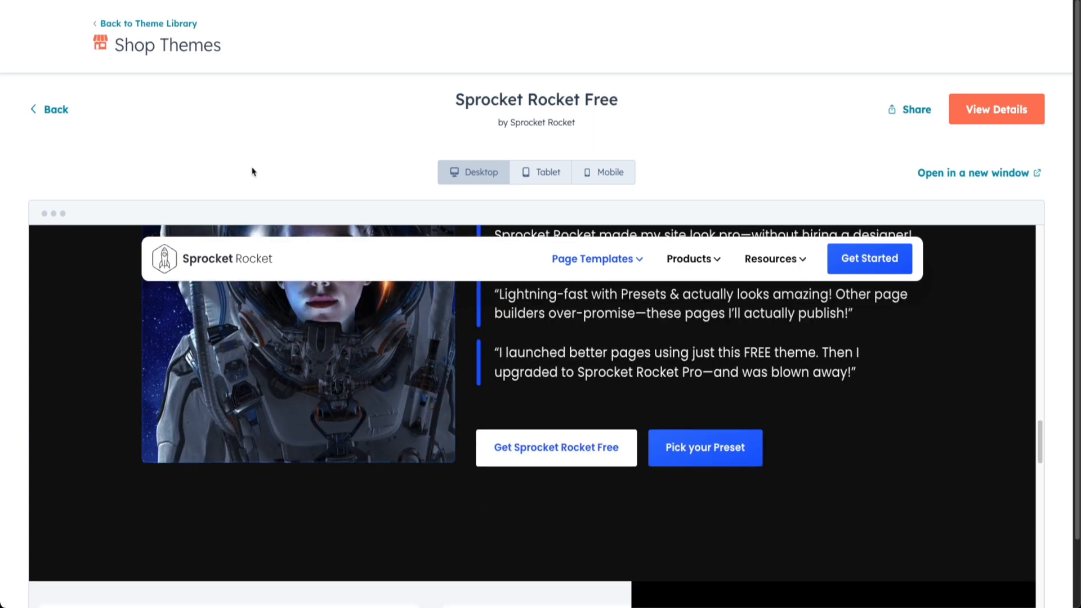
pyautogui.click(56, 111)
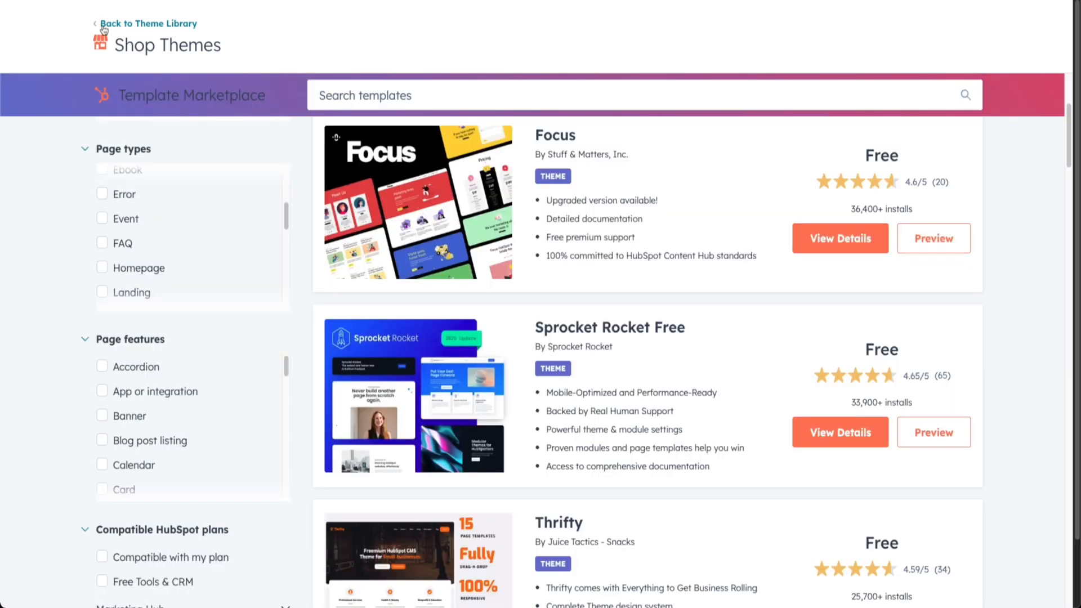
pyautogui.click(144, 25)
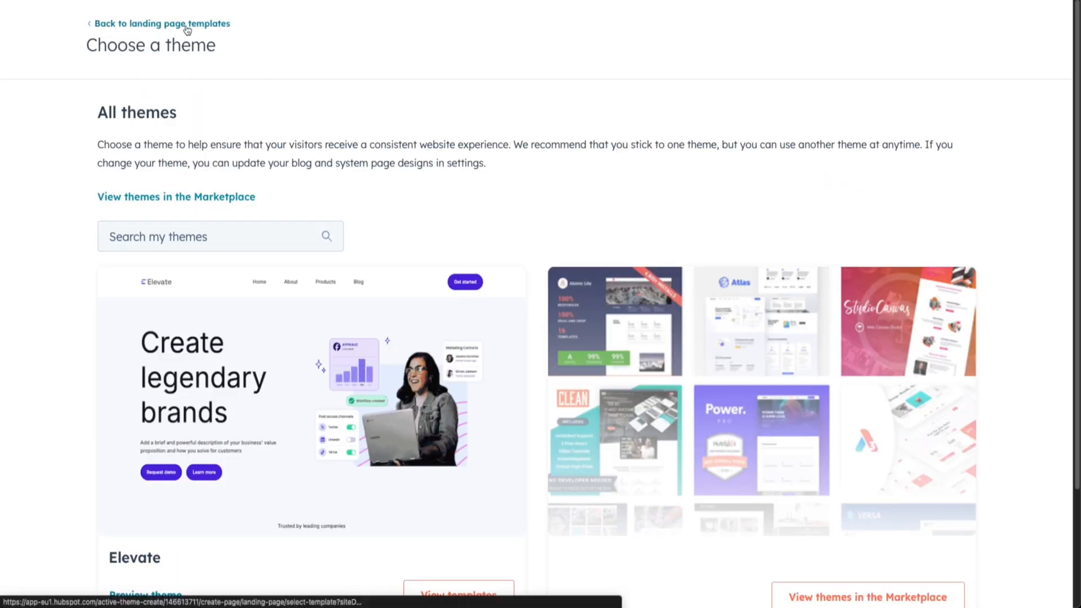
# Return to the landing page templates and open the preview of "Landing page - event signup 3".
pyautogui.click(226, 24)
pyautogui.scroll(-3, 523, 369)
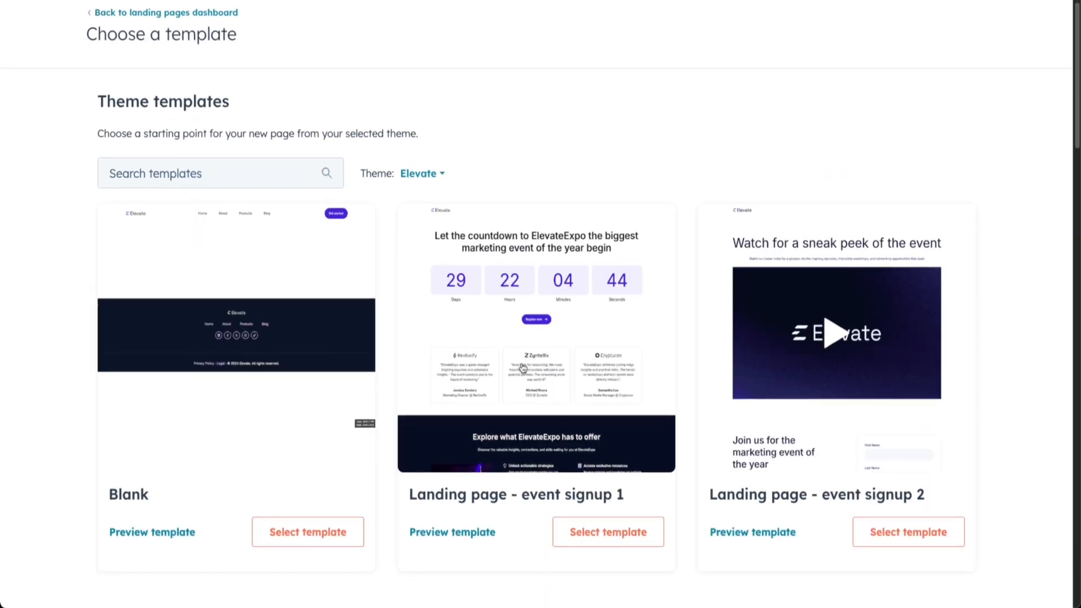
pyautogui.scroll(-6, 523, 356)
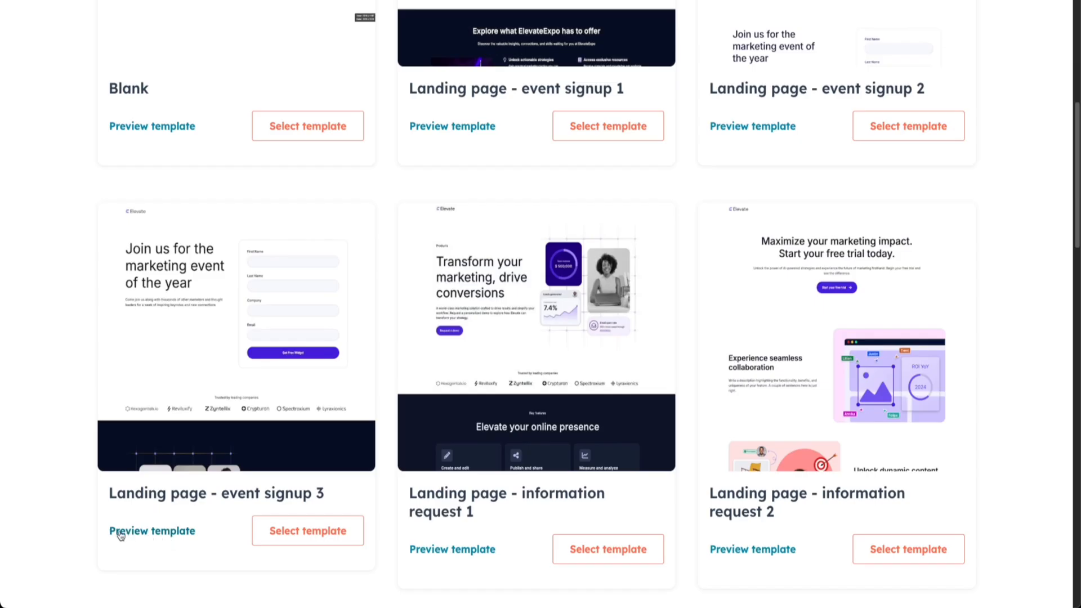
pyautogui.click(171, 534)
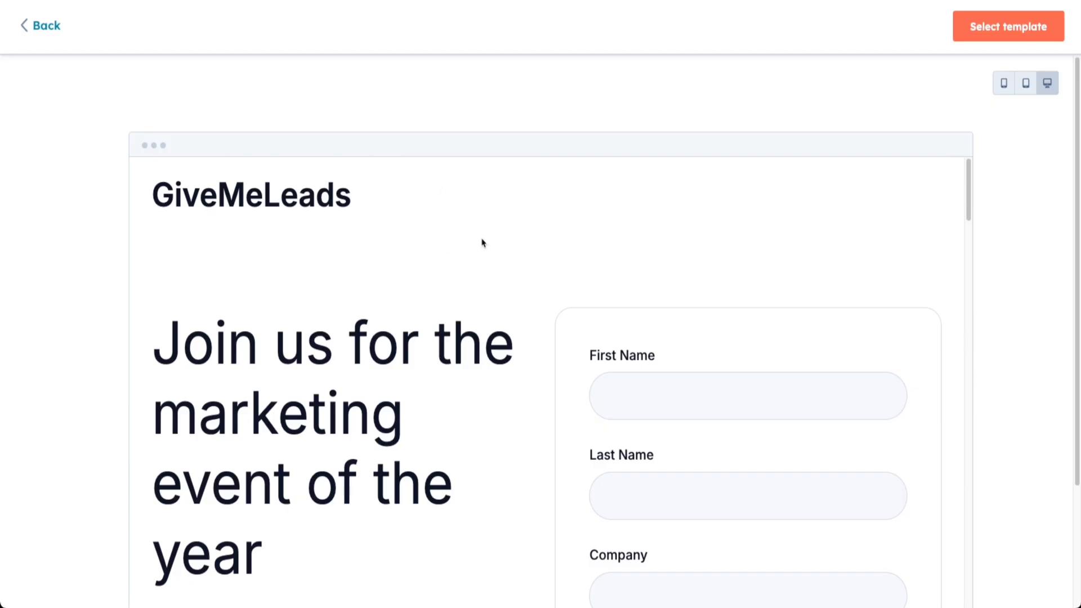
# Examine the desktop preview of the event signup template, from its headline and form through the logos, highlights and video sections.
pyautogui.scroll(-1, 481, 243)
pyautogui.moveTo(362, 509); pyautogui.dragTo(139, 285)
pyautogui.scroll(-2, 556, 239)
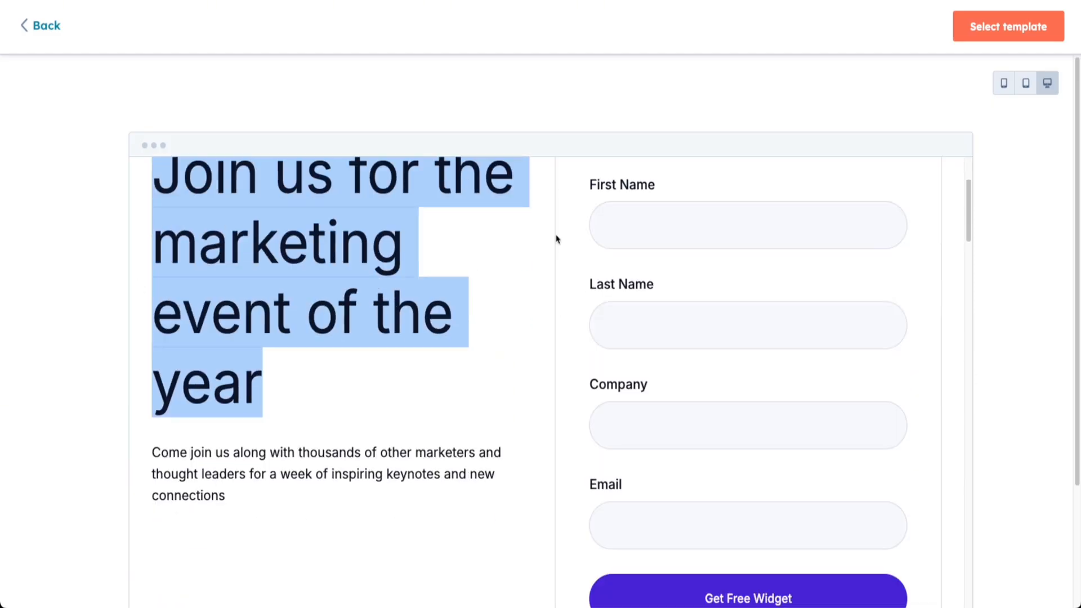
pyautogui.scroll(1, 623, 242)
pyautogui.scroll(-3, 716, 427)
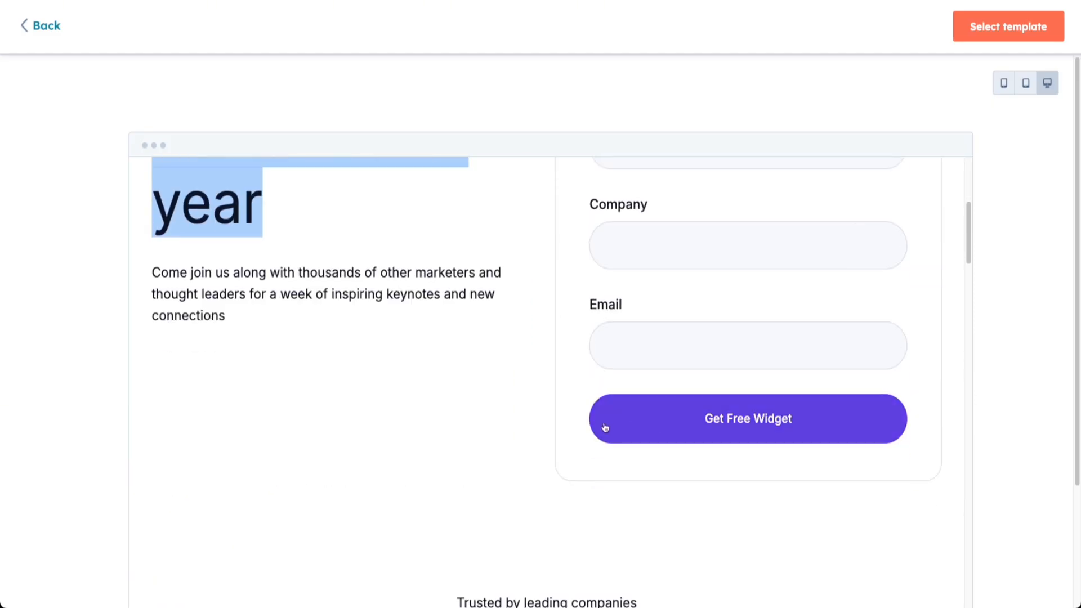
pyautogui.scroll(-5, 599, 398)
pyautogui.moveTo(440, 245); pyautogui.dragTo(677, 248)
pyautogui.click(635, 307)
pyautogui.scroll(-4, 577, 361)
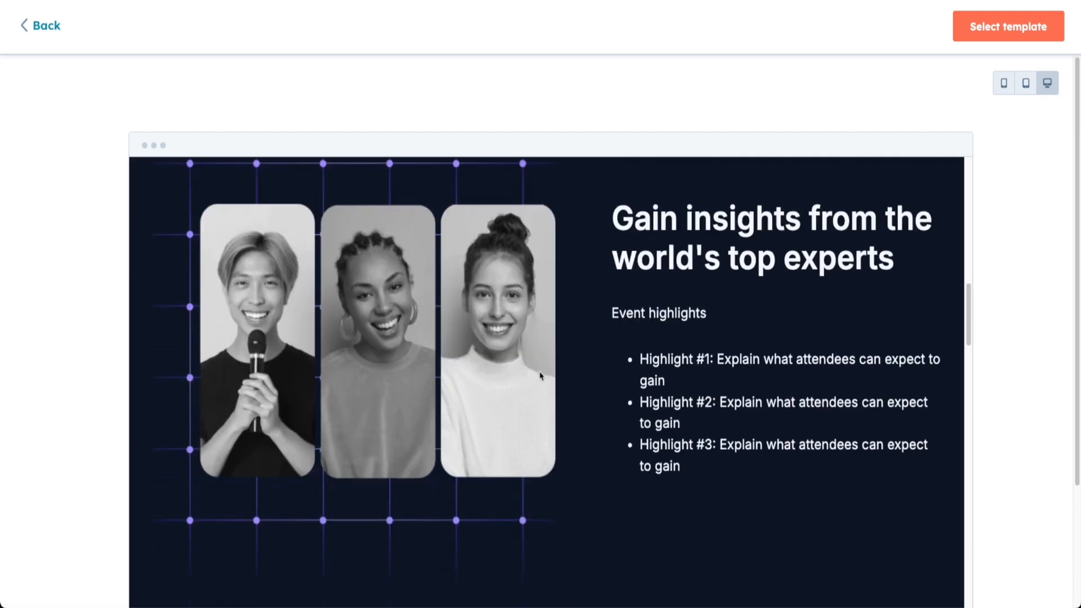
pyautogui.scroll(-4, 540, 376)
pyautogui.scroll(5, 541, 374)
pyautogui.scroll(-8, 541, 374)
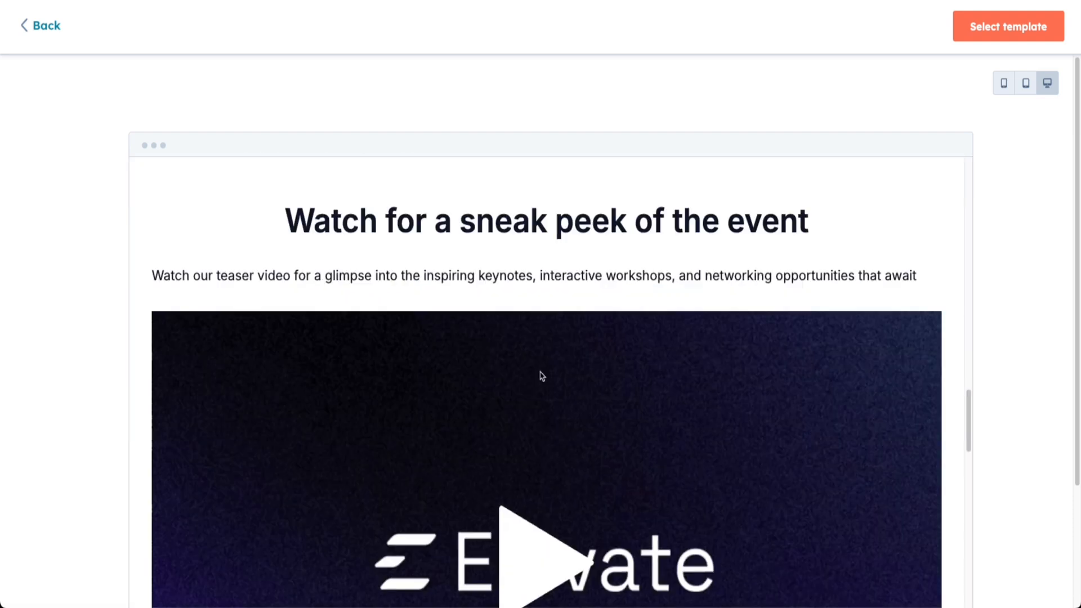
pyautogui.scroll(-9, 542, 376)
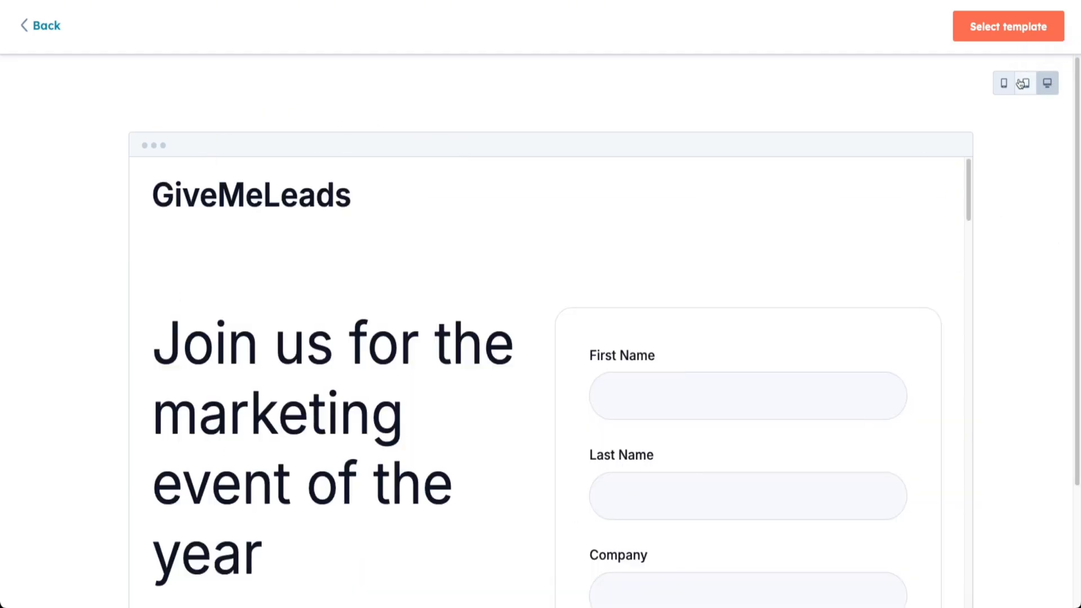
# Check the event signup template in the tablet and mobile previews, then select it for the new page.
pyautogui.click(1025, 83)
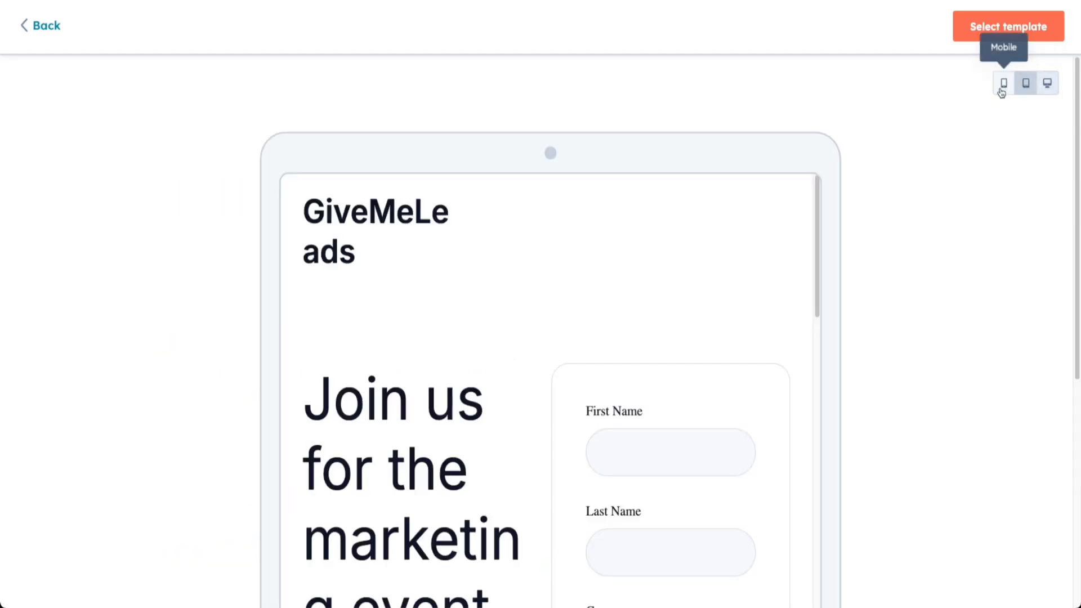
pyautogui.click(1003, 87)
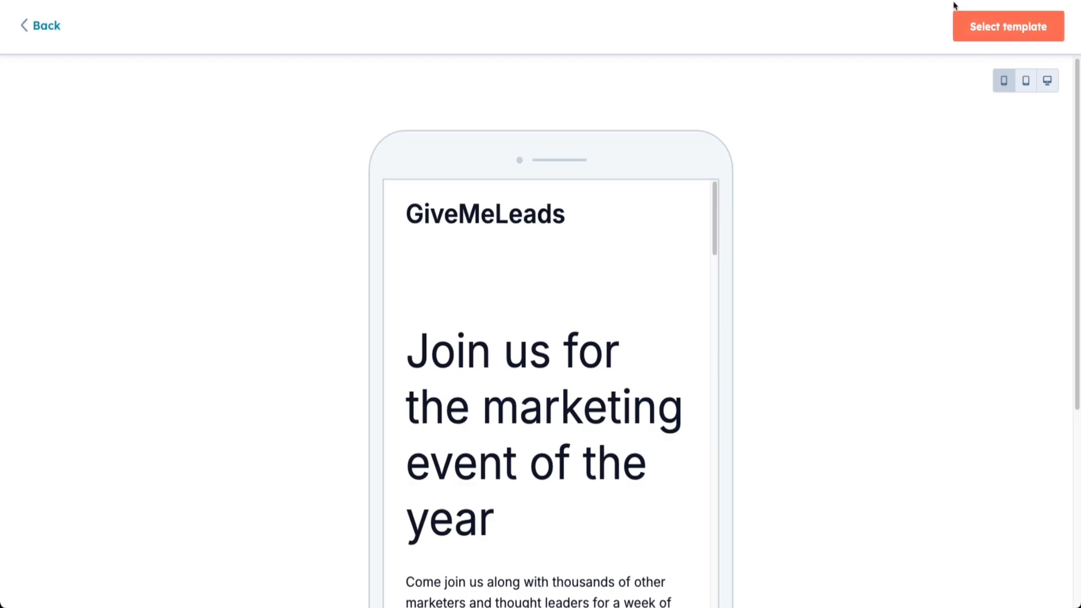
pyautogui.click(989, 35)
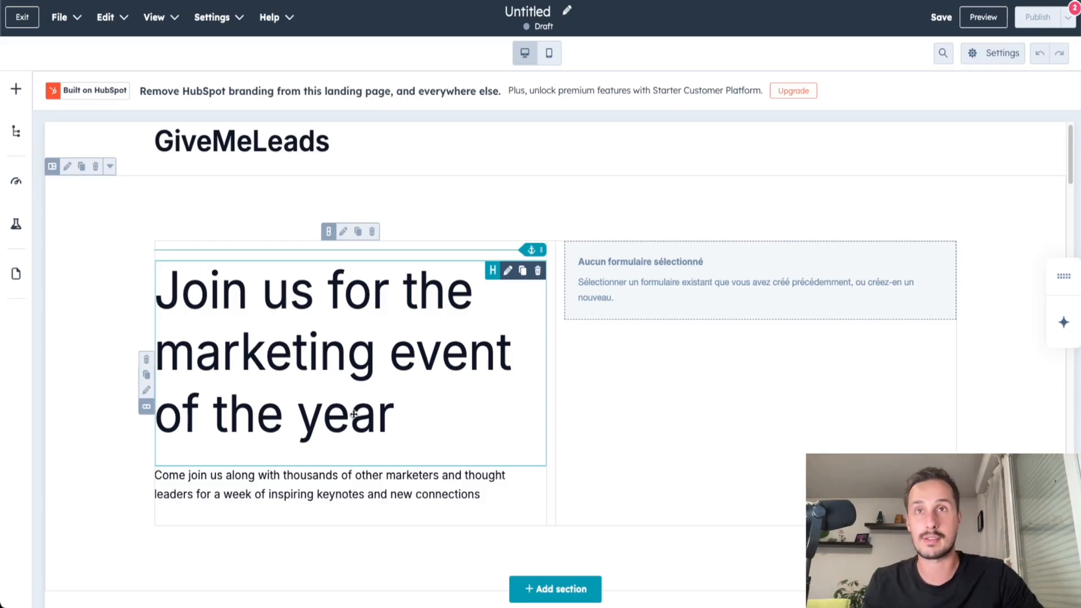
# Replace the main heading's text with "Build your list of leads in one click".
pyautogui.scroll(1, 354, 414)
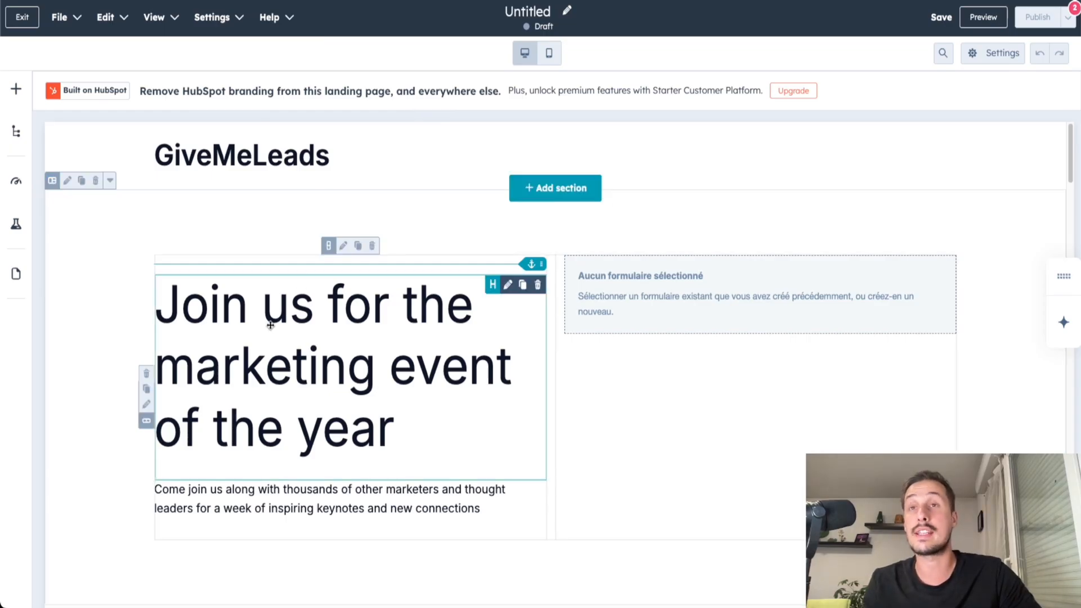
pyautogui.click(338, 342)
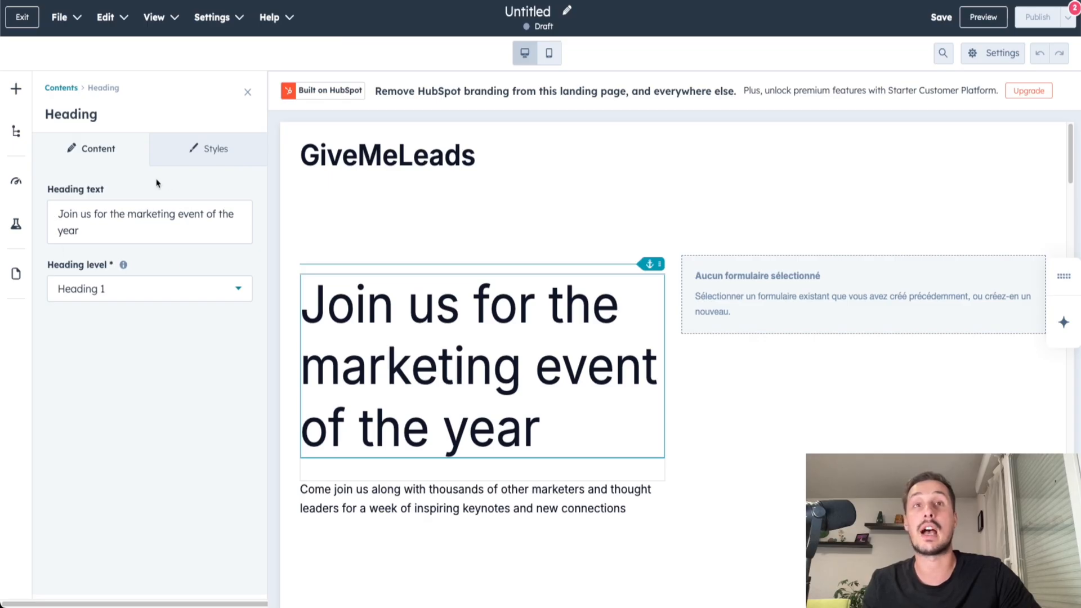
pyautogui.click(103, 234)
pyautogui.hotkey('ctrl', 'a')
pyautogui.press('BackSpace')
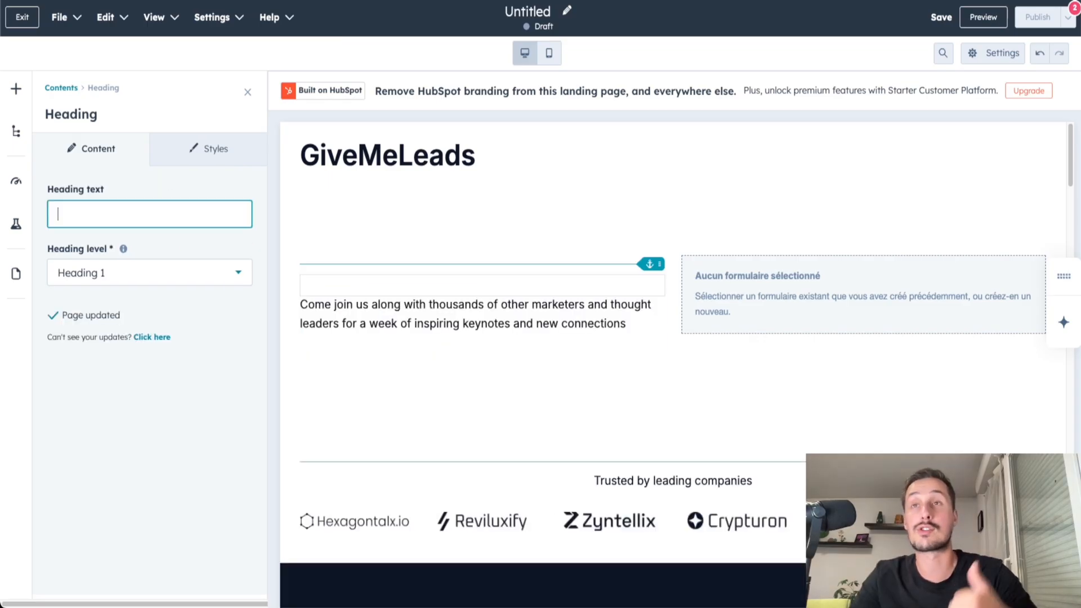
pyautogui.write('Build your list o')
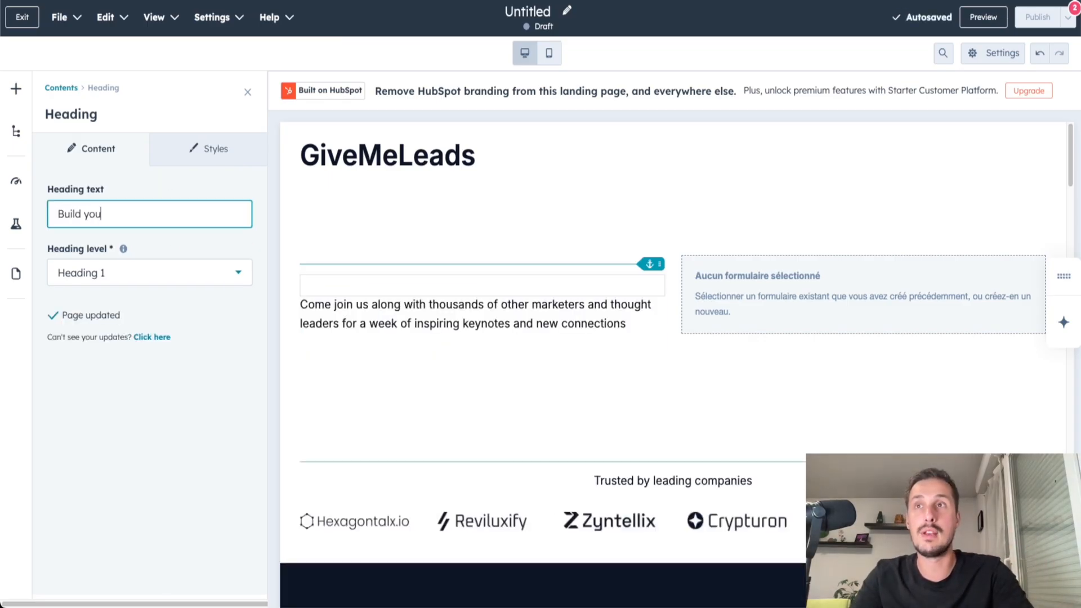
pyautogui.write('f leads')
pyautogui.write('in one click')
# Look at the heading level options for the main heading, keeping Heading 1.
pyautogui.moveTo(41, 251); pyautogui.dragTo(175, 251)
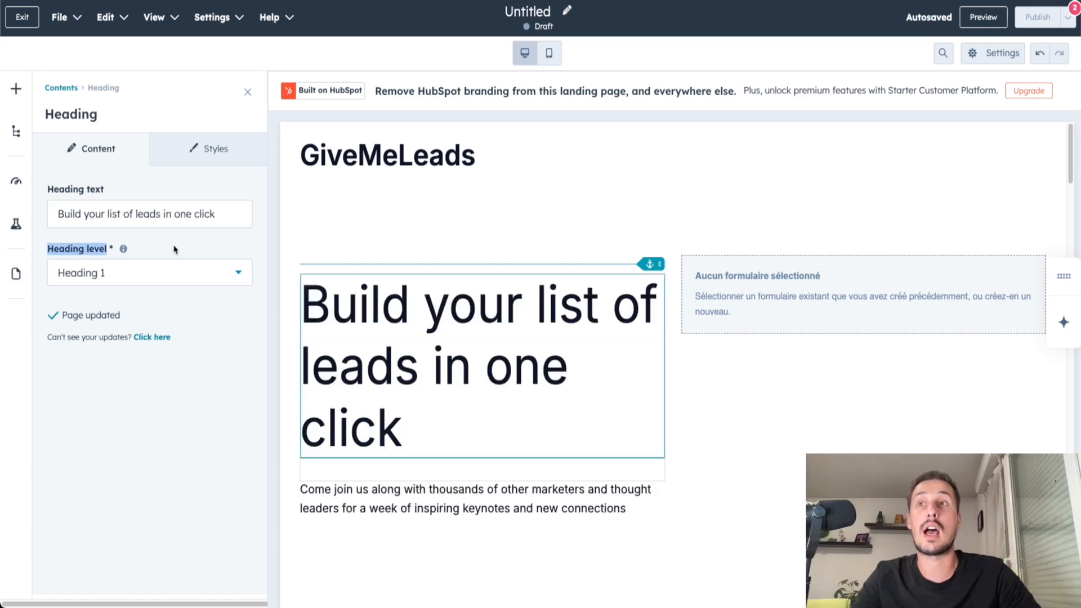
pyautogui.click(175, 251)
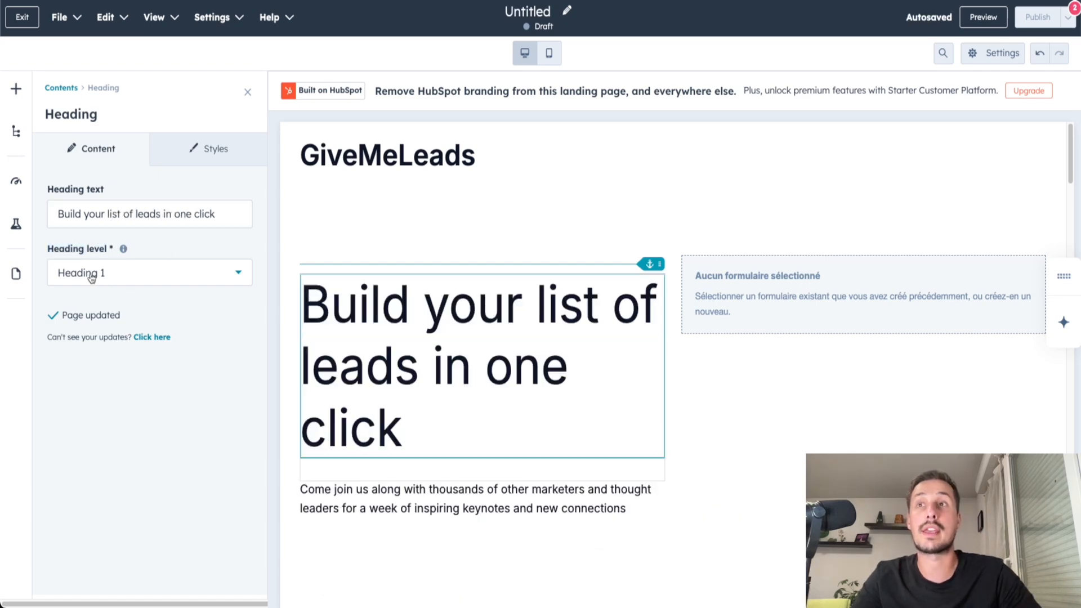
pyautogui.click(91, 279)
pyautogui.click(172, 244)
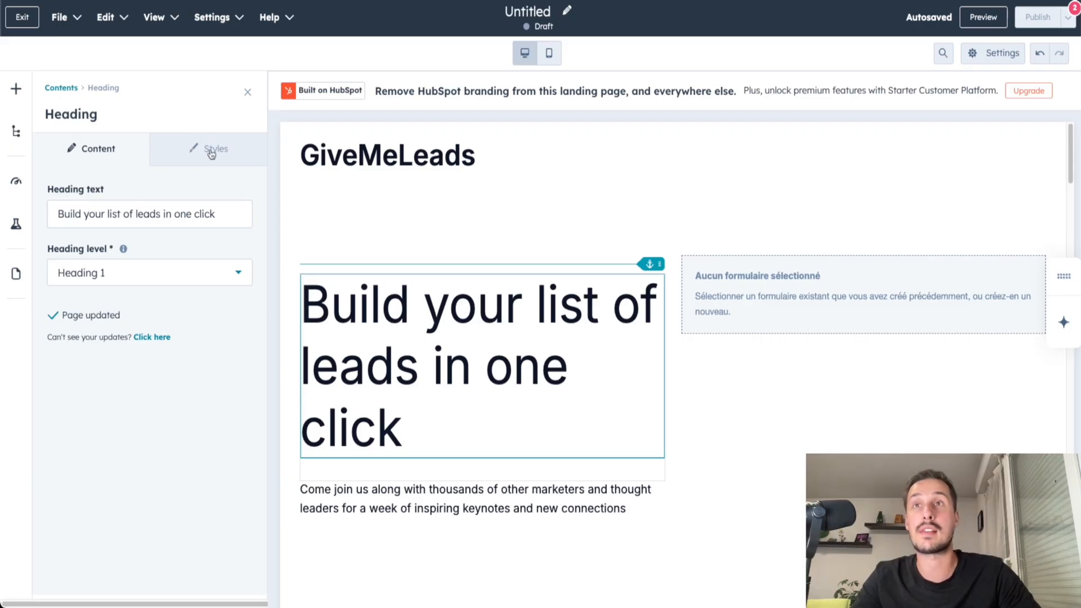
# Review the main heading's style settings and try centre alignment before restoring left alignment.
pyautogui.click(228, 152)
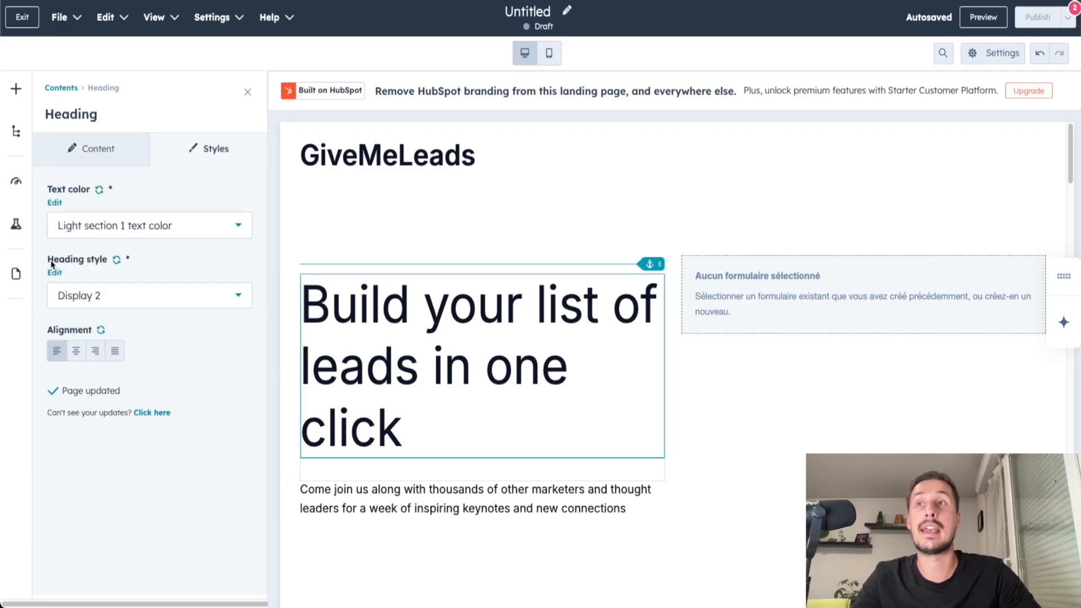
pyautogui.moveTo(45, 332); pyautogui.dragTo(102, 336)
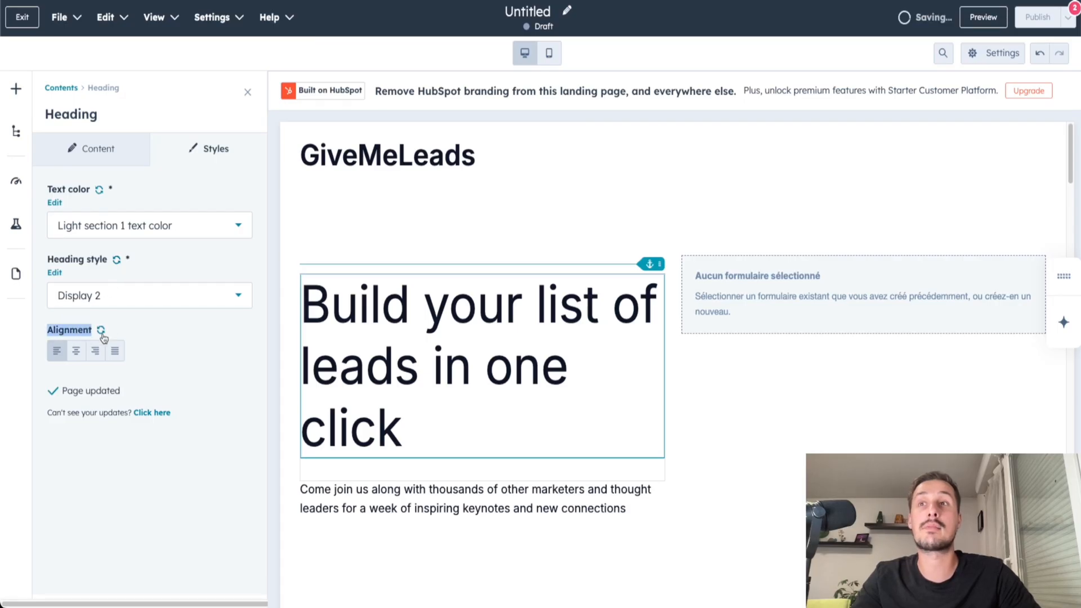
pyautogui.click(76, 353)
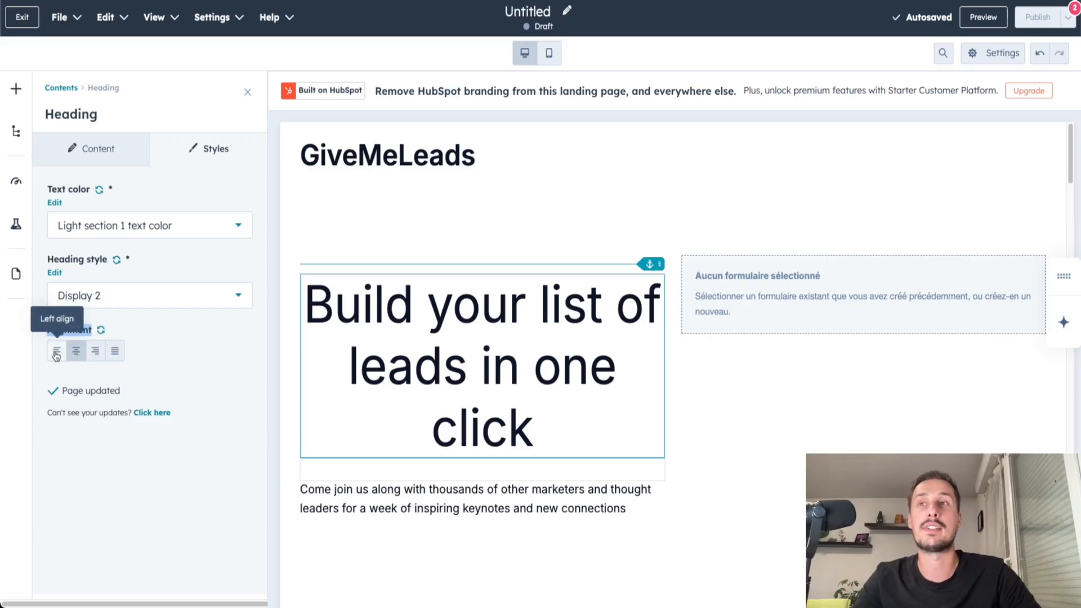
pyautogui.click(56, 351)
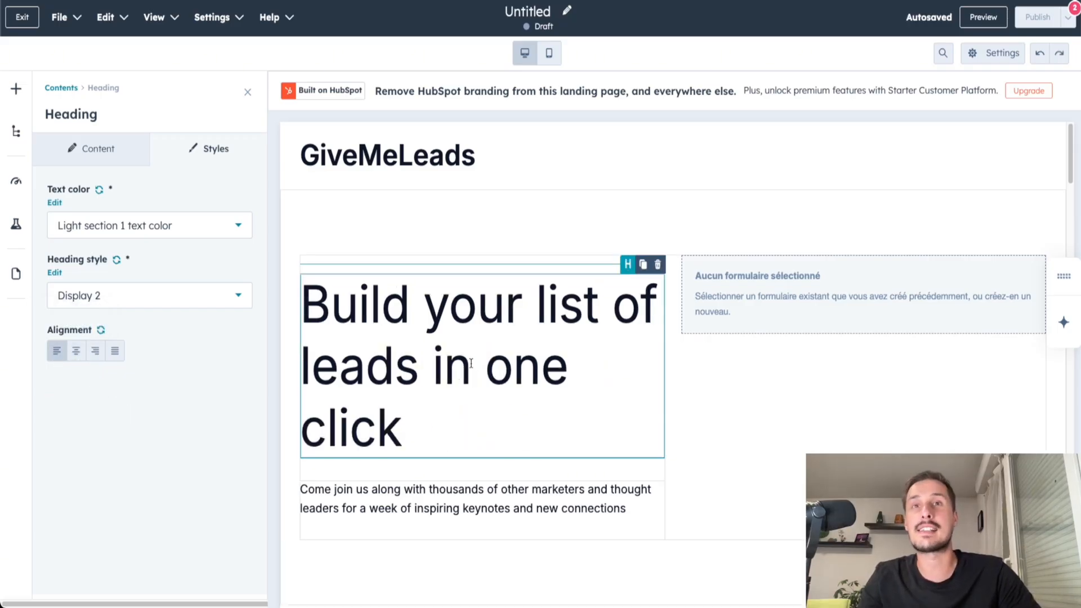
# Replace the paragraph below the heading with "Export clean data and find verified emails of your leads.".
pyautogui.click(371, 488)
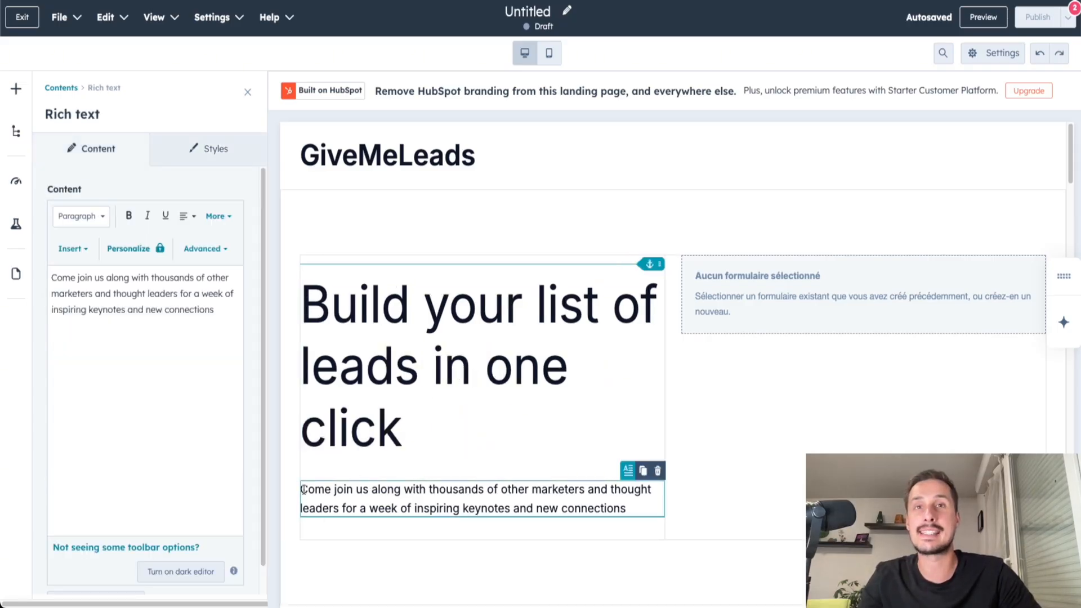
pyautogui.moveTo(224, 311); pyautogui.dragTo(18, 283)
pyautogui.write('Export clean data and find verified emails of your leads.')
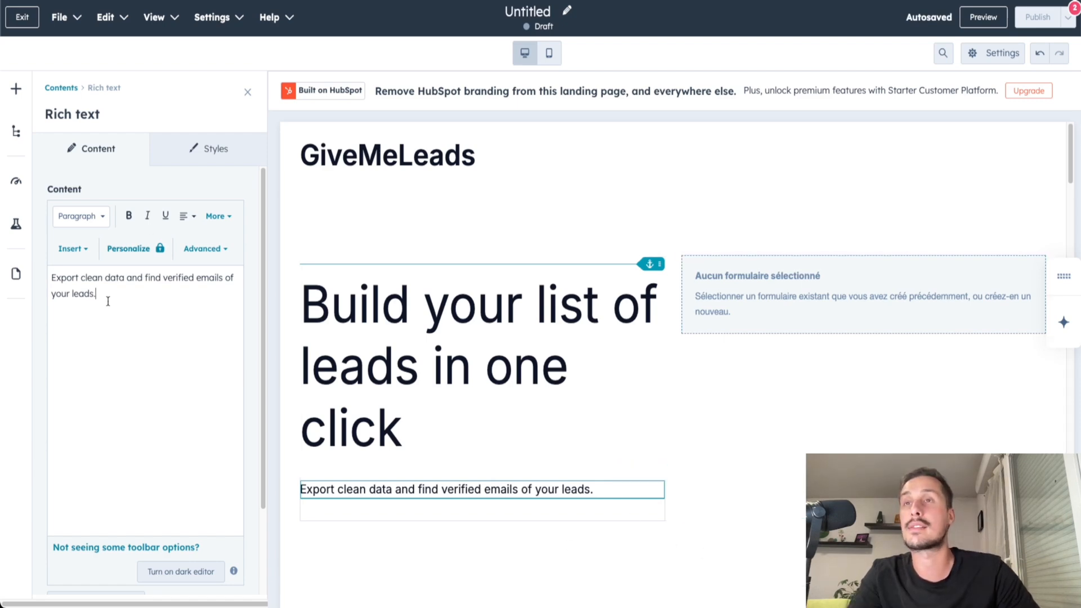
# Try bold and italic formatting on the whole paragraph, then remove both.
pyautogui.moveTo(108, 294); pyautogui.dragTo(44, 279)
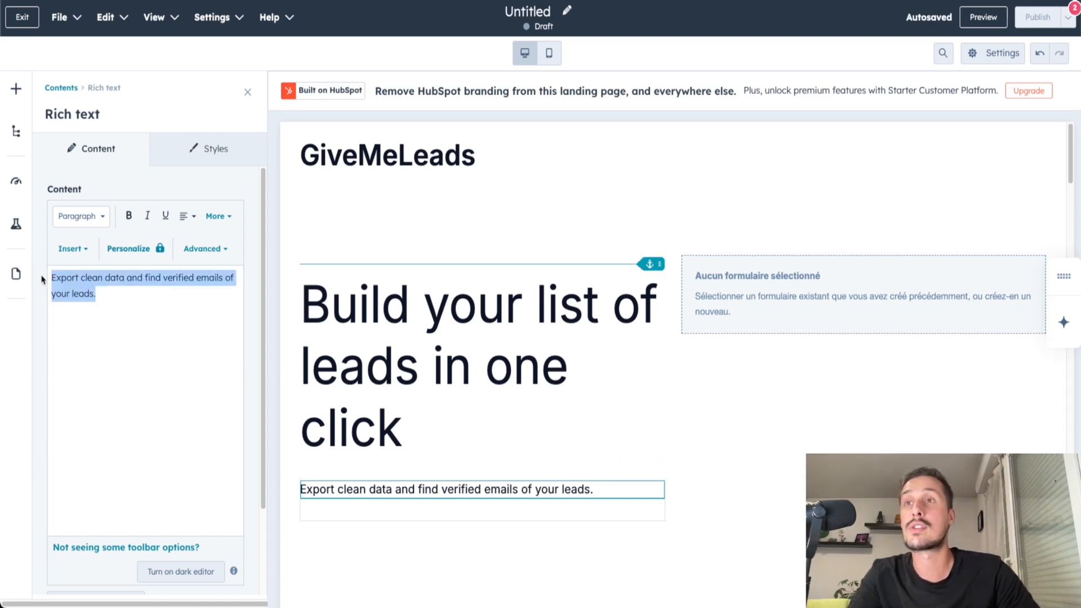
pyautogui.click(136, 222)
pyautogui.click(147, 216)
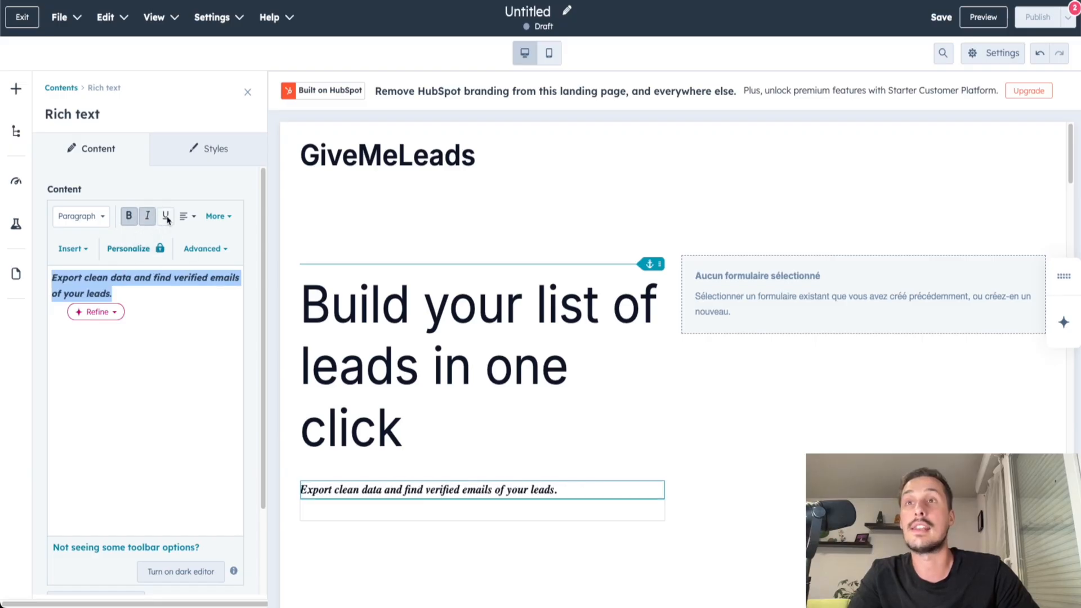
pyautogui.click(145, 219)
pyautogui.click(129, 215)
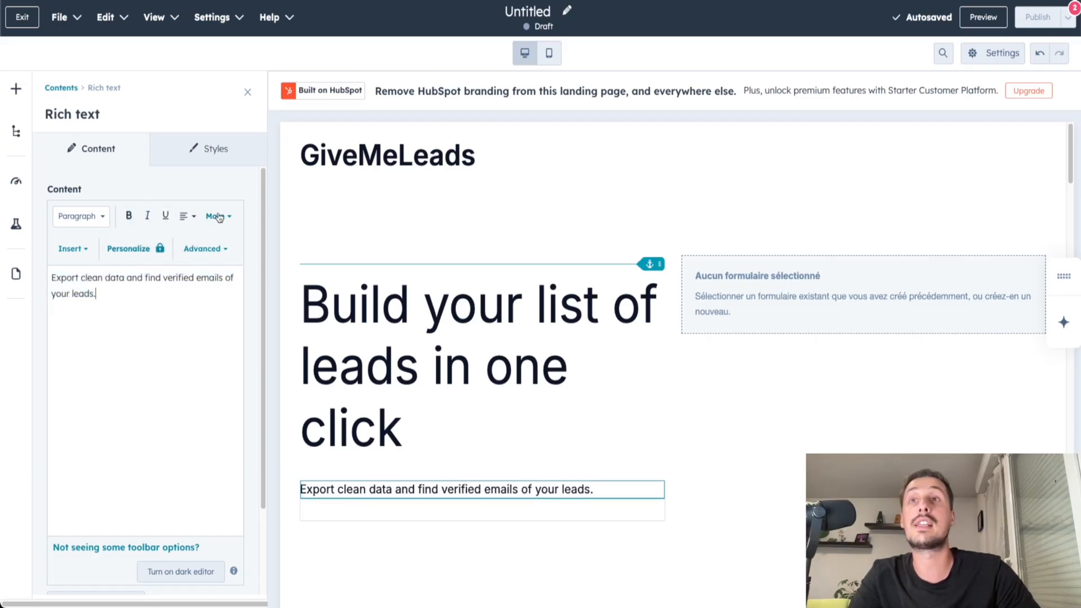
# View the additional text formatting options for the paragraph, then leave its rich text settings.
pyautogui.click(220, 217)
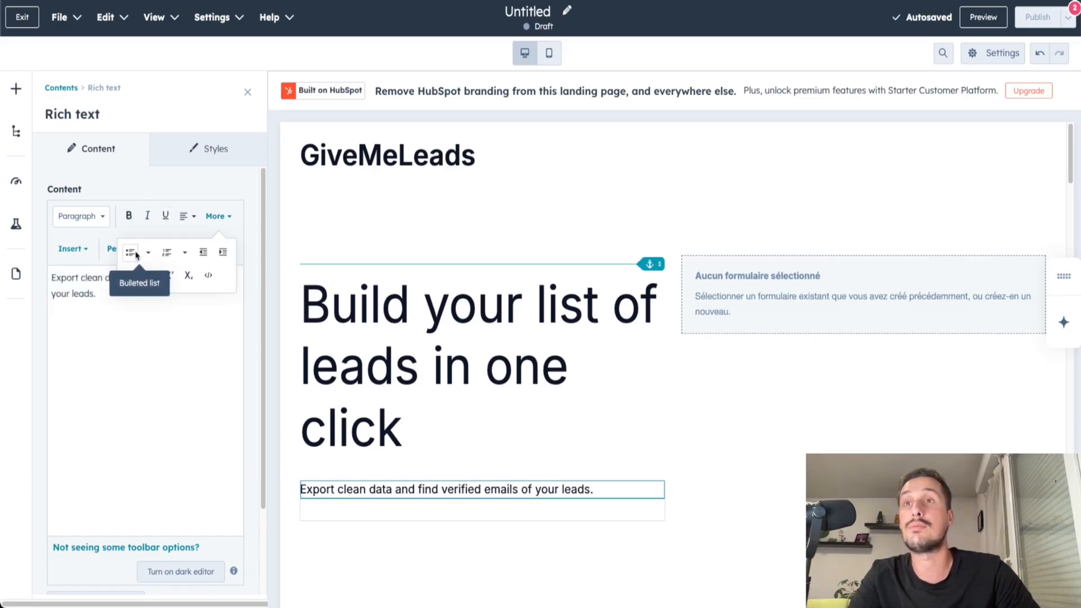
pyautogui.click(133, 310)
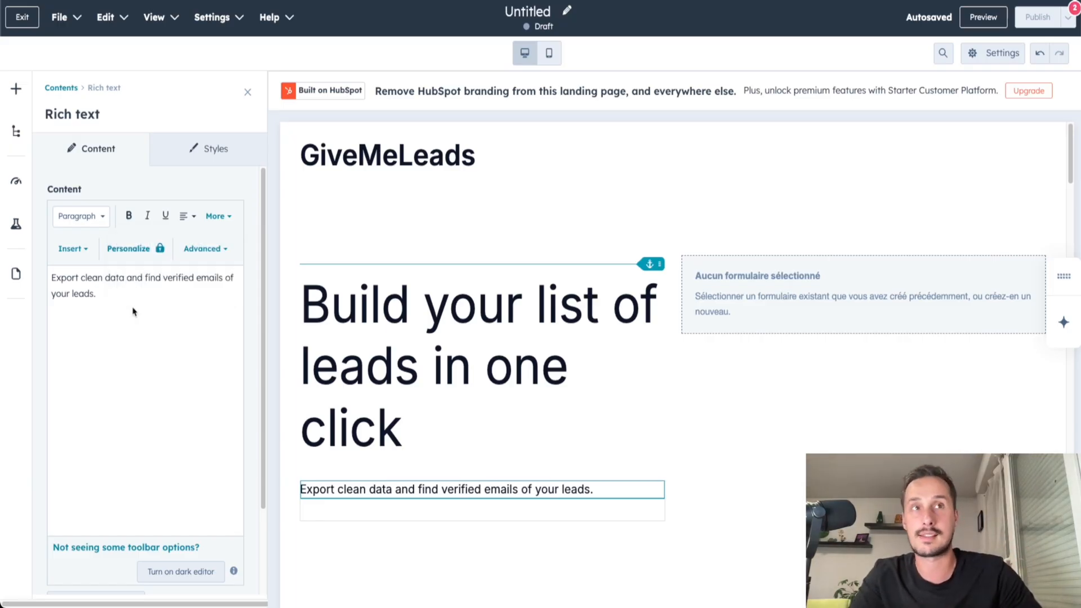
pyautogui.click(461, 215)
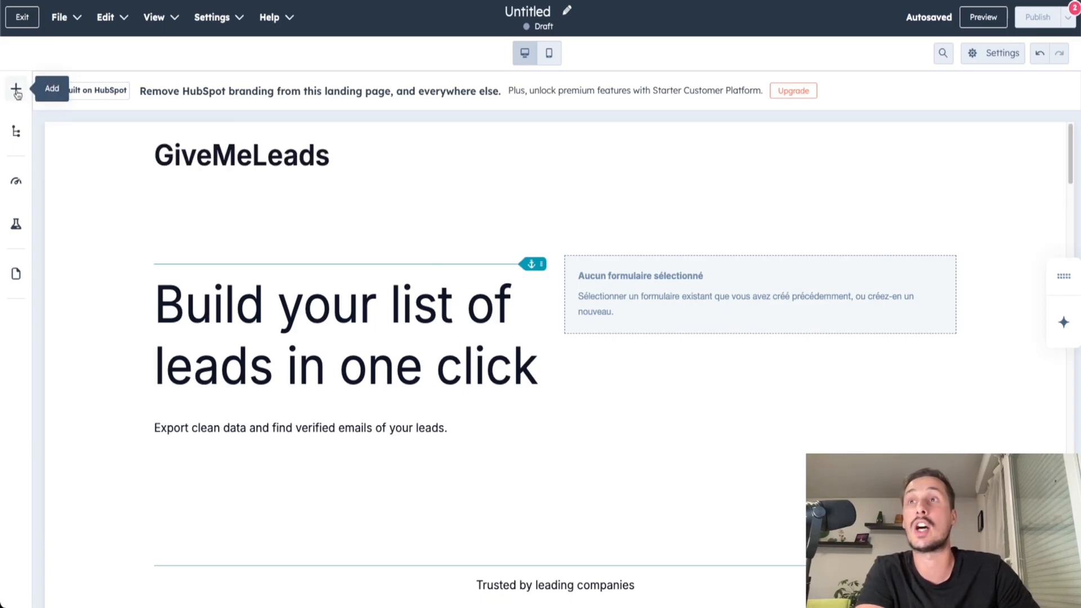
# Browse the modules that can be added to the page, examining the Theme, Media and Text categories.
pyautogui.click(16, 90)
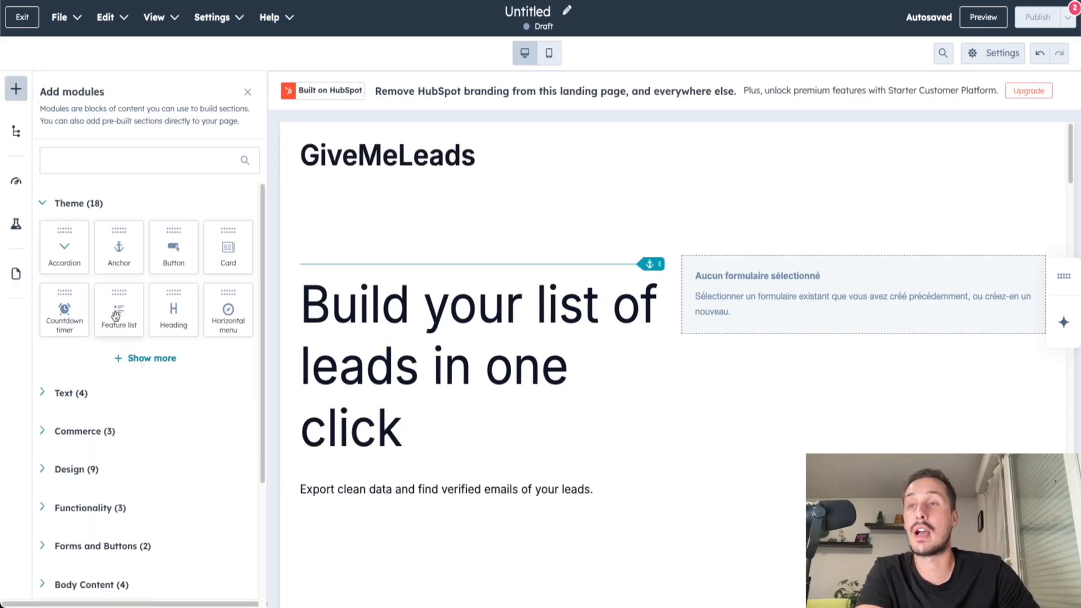
pyautogui.scroll(-3, 127, 381)
pyautogui.scroll(-3, 70, 502)
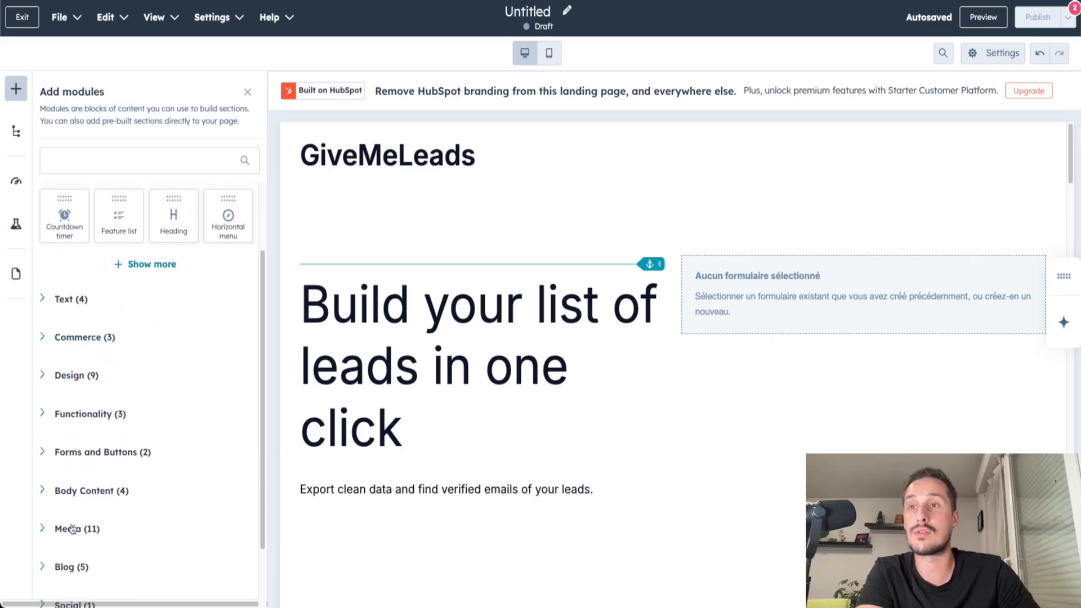
pyautogui.click(66, 477)
pyautogui.scroll(-5, 186, 448)
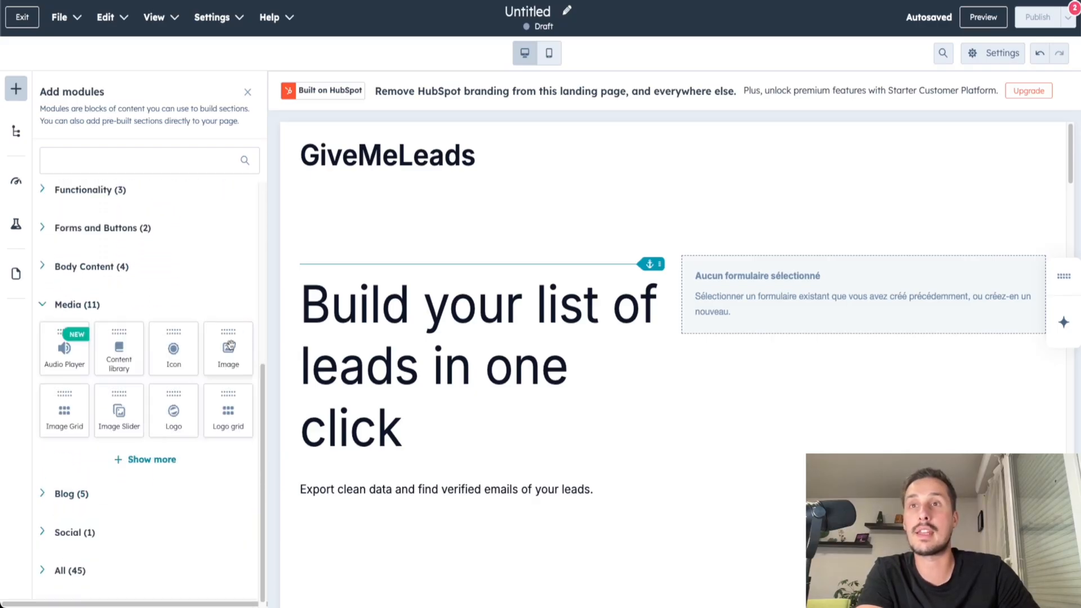
pyautogui.scroll(3, 245, 420)
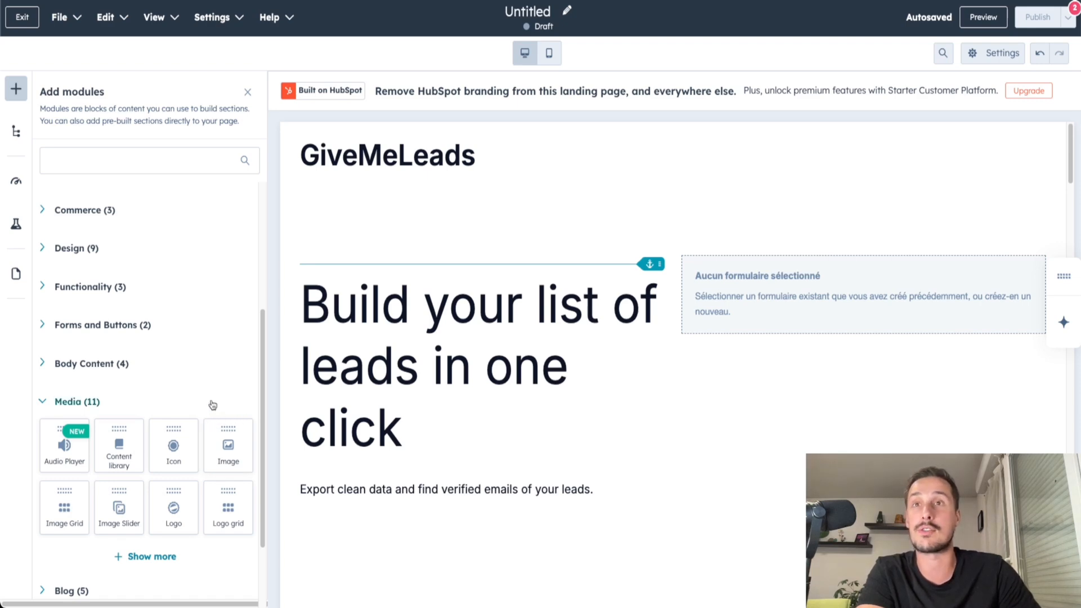
pyautogui.scroll(5, 210, 406)
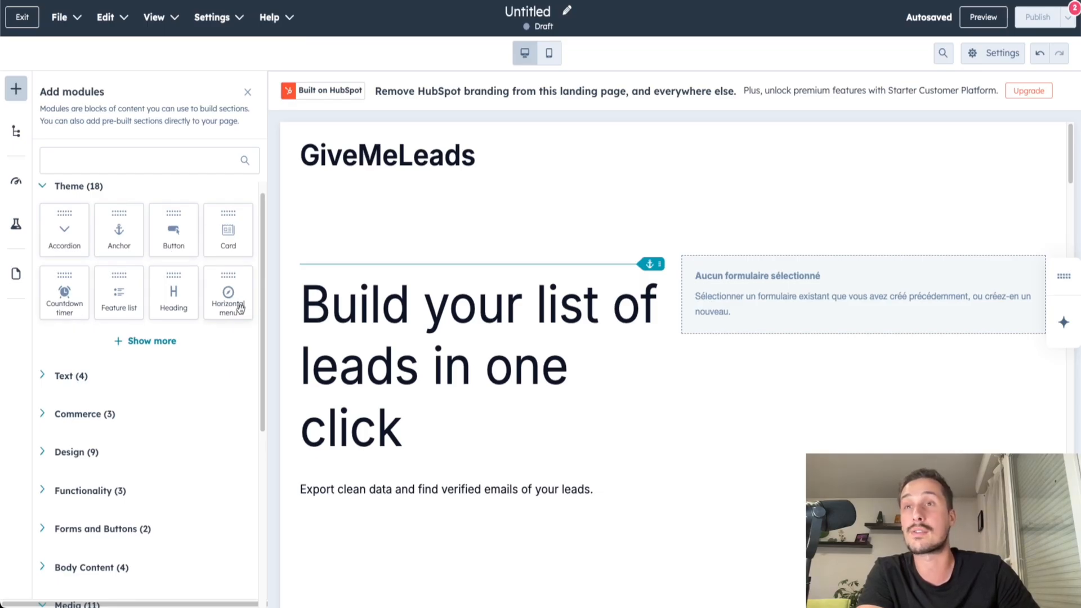
pyautogui.click(84, 377)
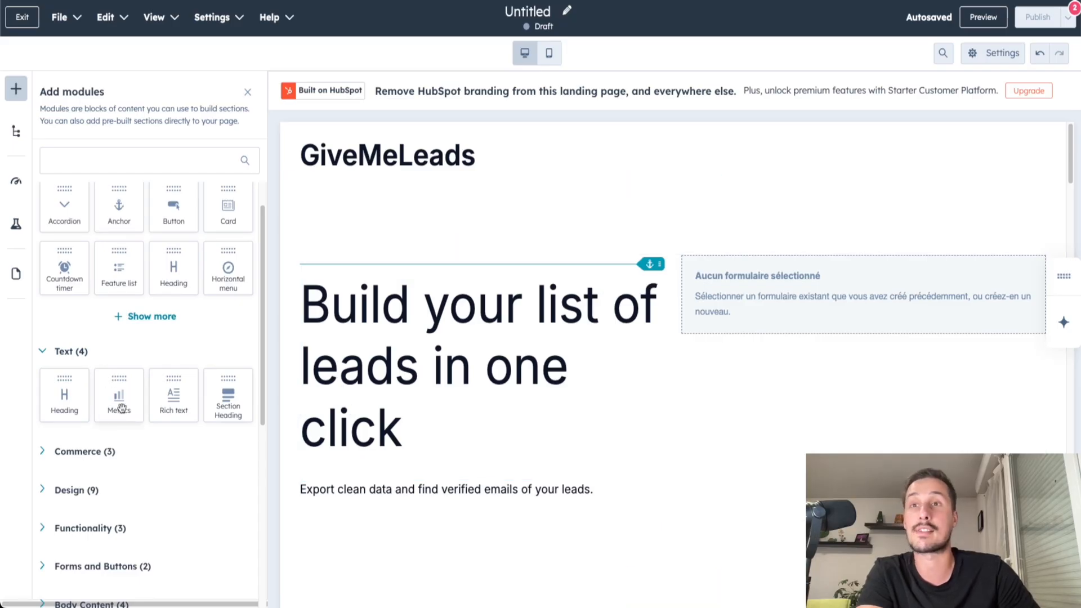
# Browse the Design and Media modules and add an Image module below the paragraph under the main heading.
pyautogui.scroll(-3, 164, 429)
pyautogui.click(99, 304)
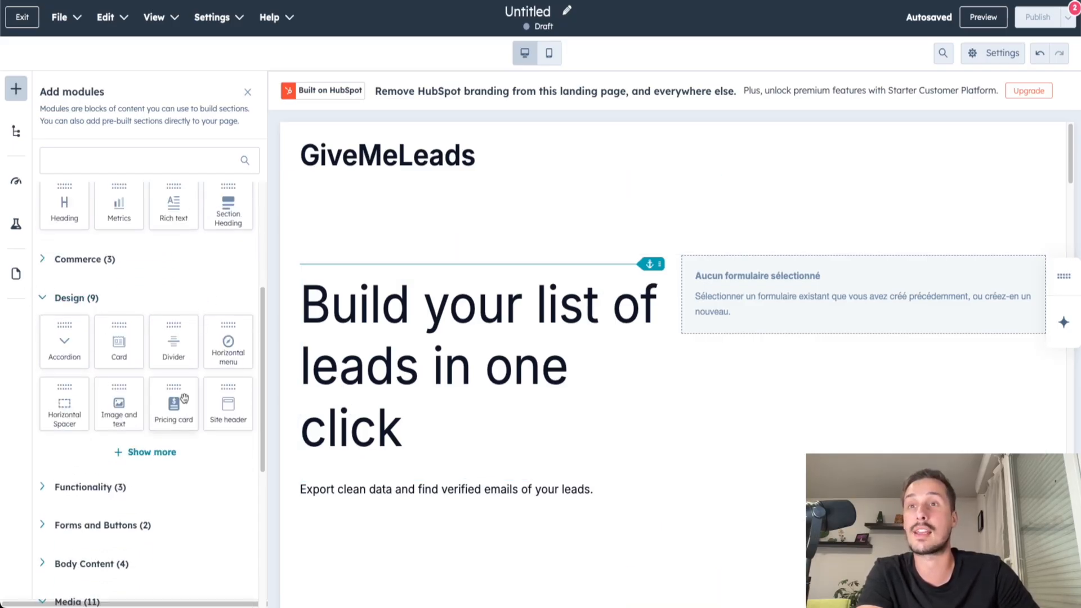
pyautogui.scroll(-1, 202, 401)
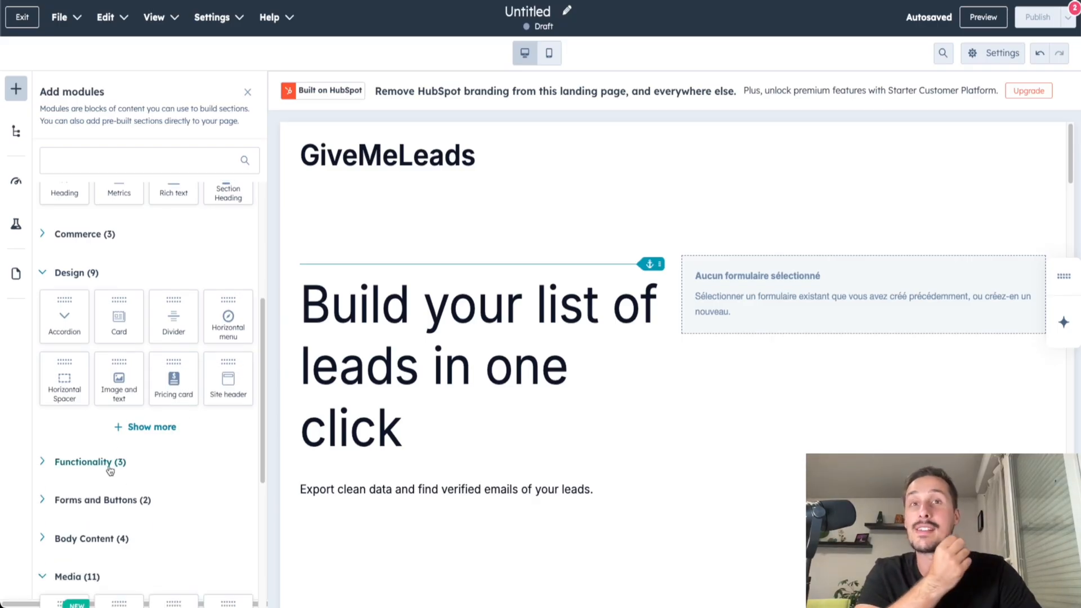
pyautogui.scroll(-5, 107, 469)
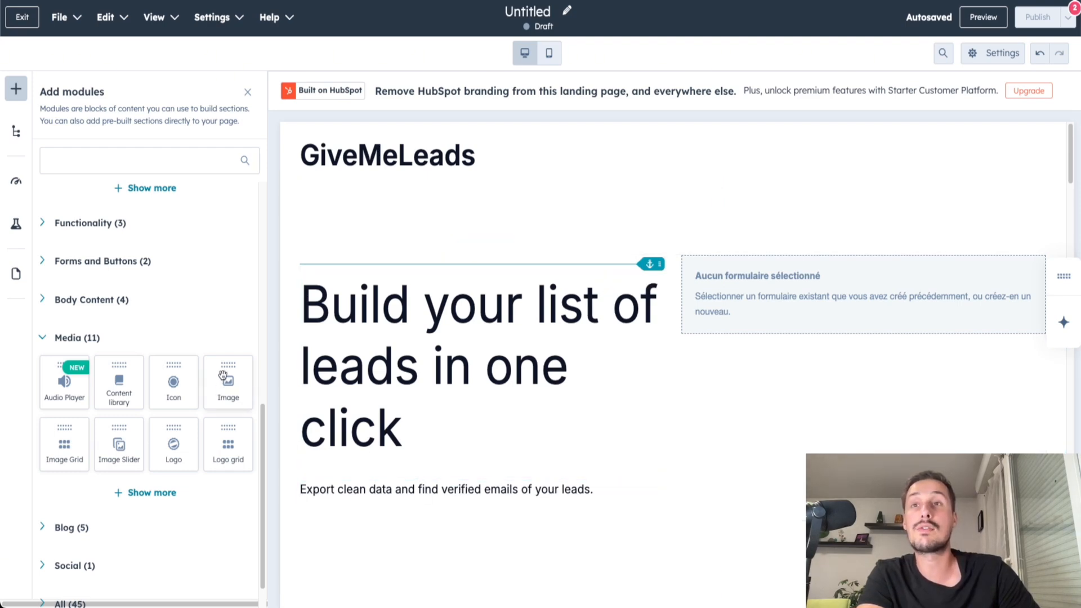
pyautogui.moveTo(225, 370); pyautogui.dragTo(484, 515)
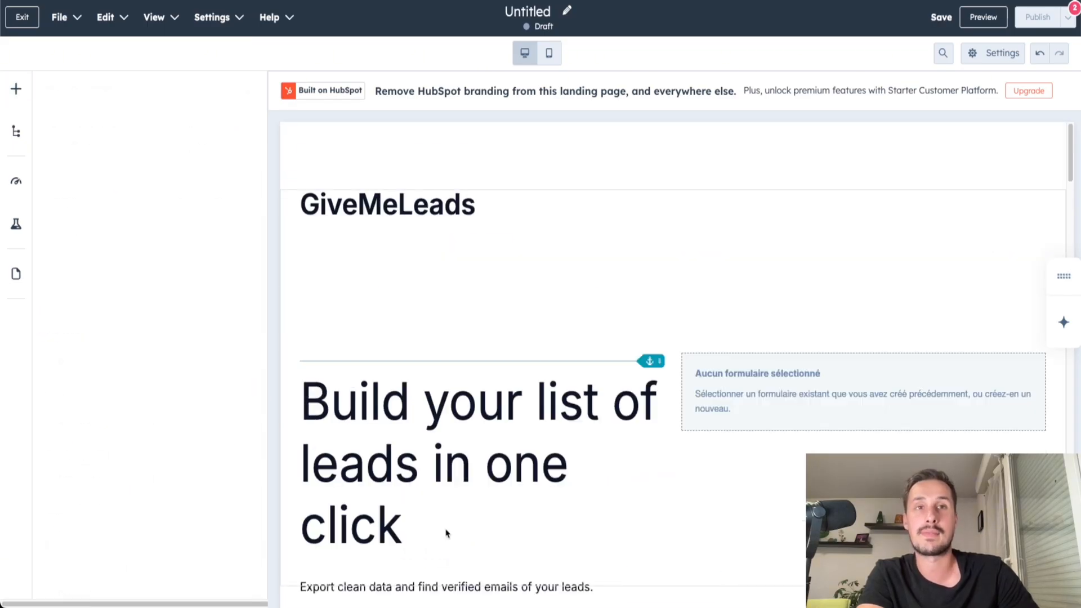
pyautogui.scroll(-5, 457, 517)
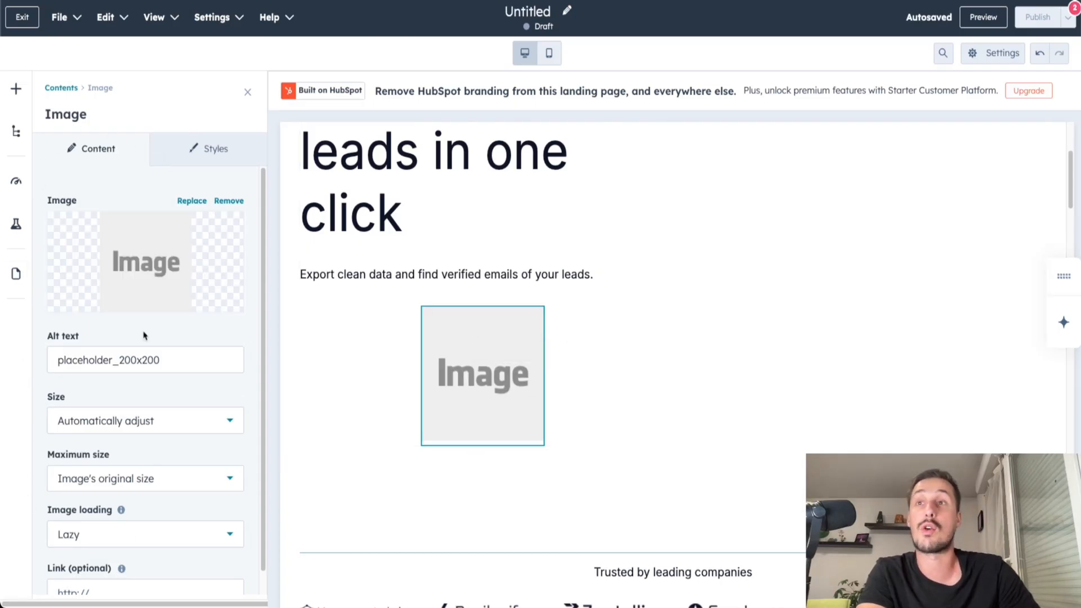
# Replace the placeholder image with the product screenshot of the leads table and set its alt text to "lpimage".
pyautogui.moveTo(147, 262)
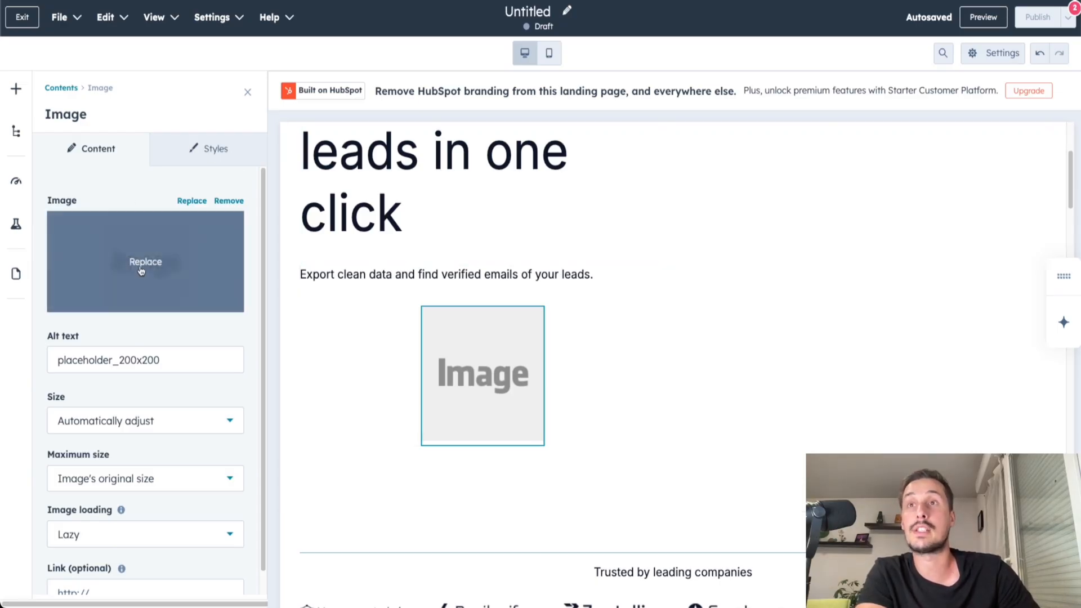
pyautogui.click(144, 263)
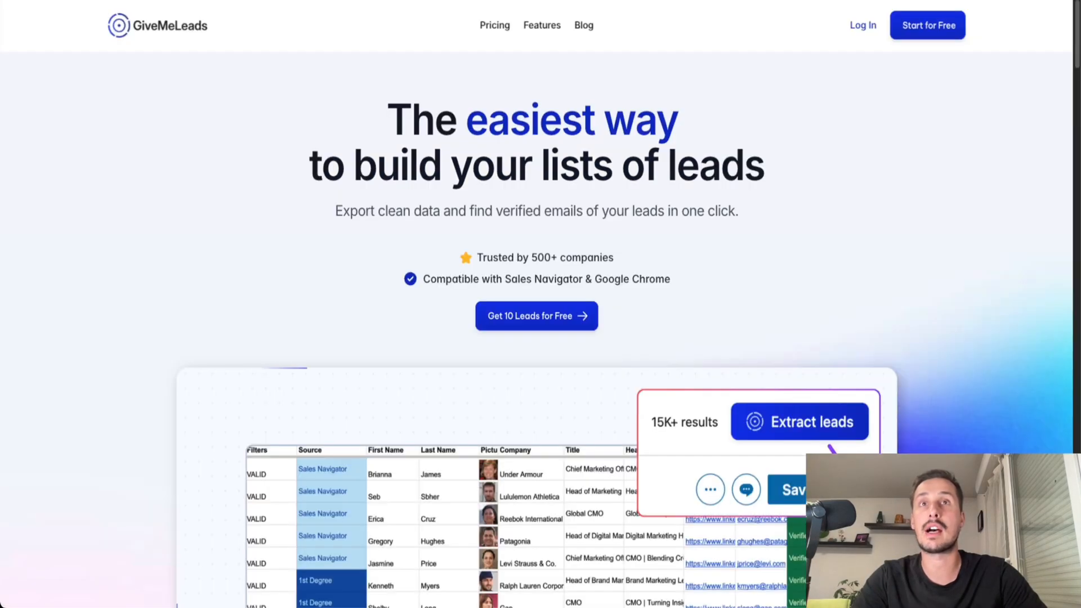
pyautogui.scroll(-5, 773, 489)
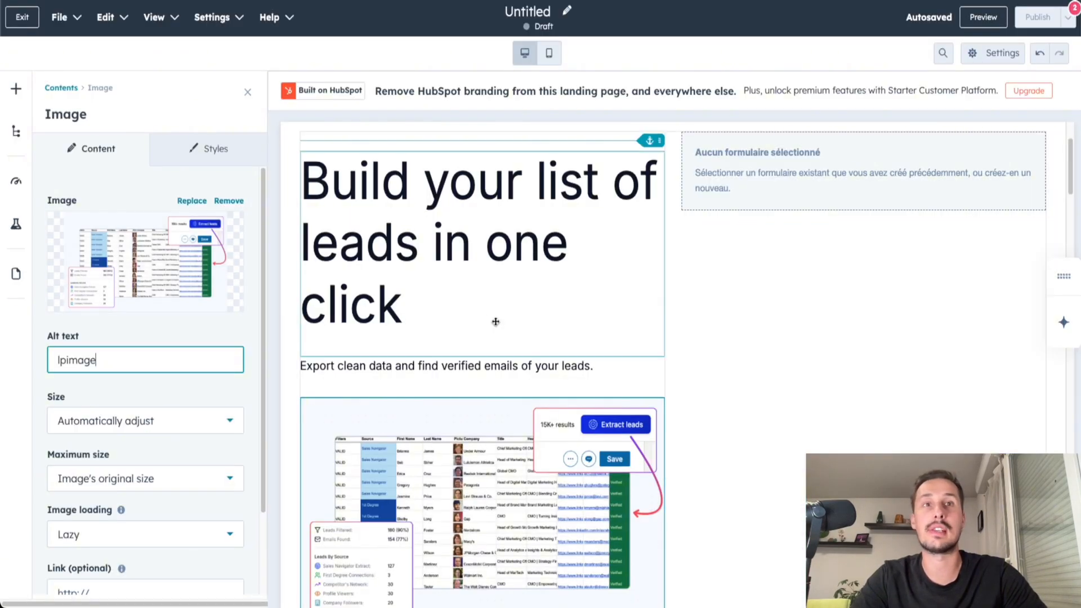
pyautogui.scroll(-2, 562, 309)
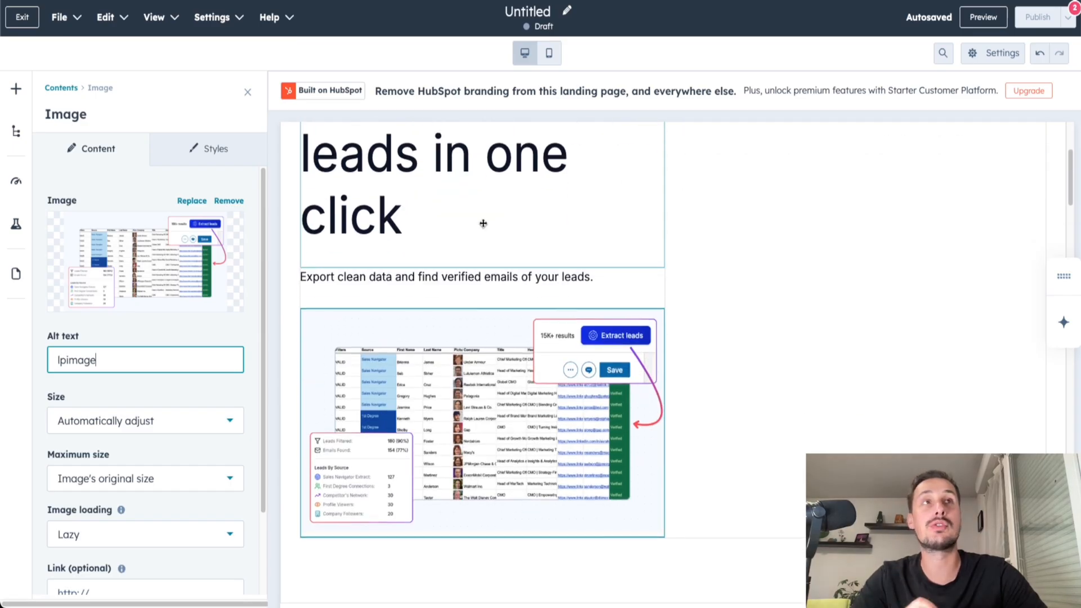
# Preview the landing page, check the heading, image and the sections below, and return to the editor.
pyautogui.click(980, 19)
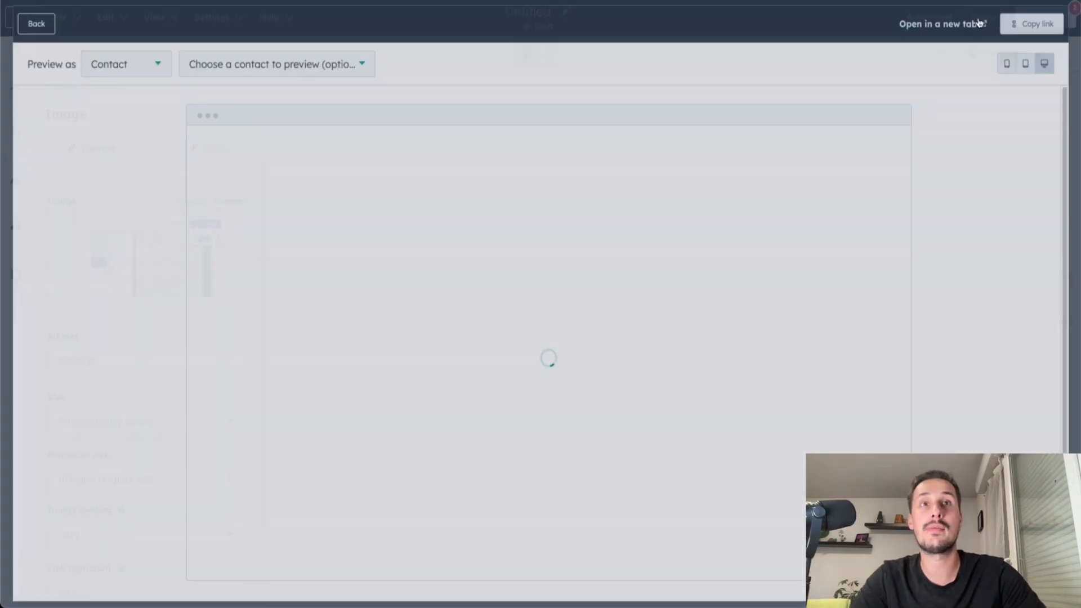
pyautogui.scroll(-2, 446, 230)
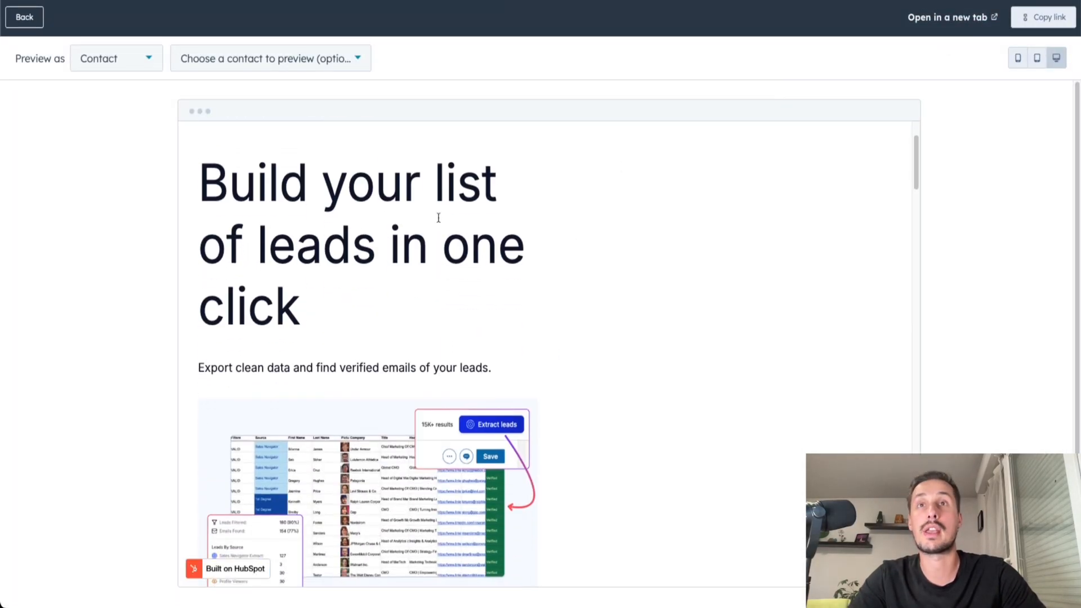
pyautogui.scroll(-2, 268, 367)
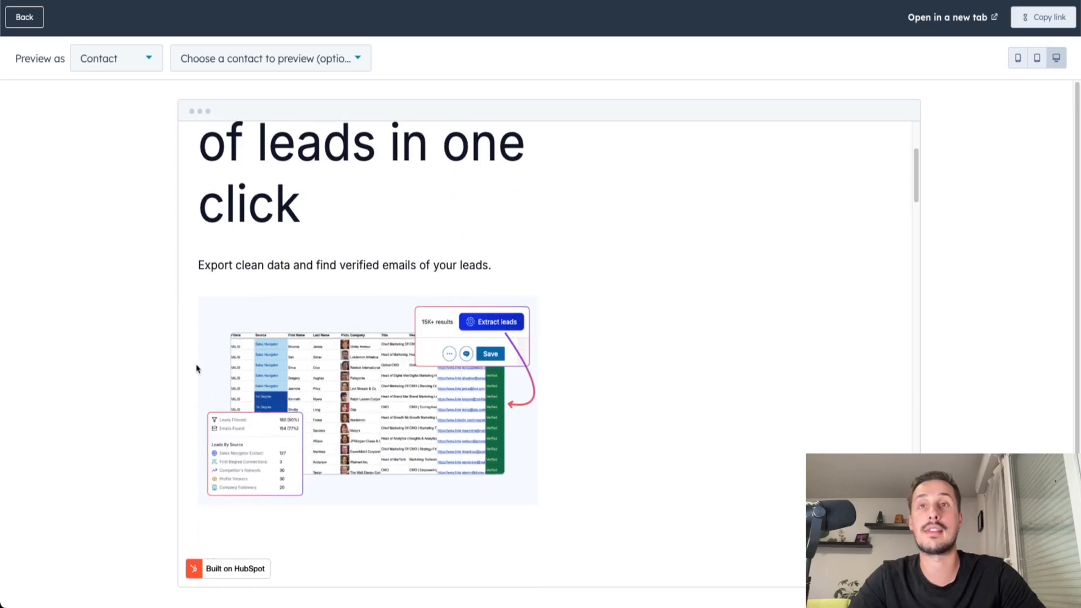
pyautogui.scroll(4, 628, 268)
pyautogui.scroll(-2, 618, 263)
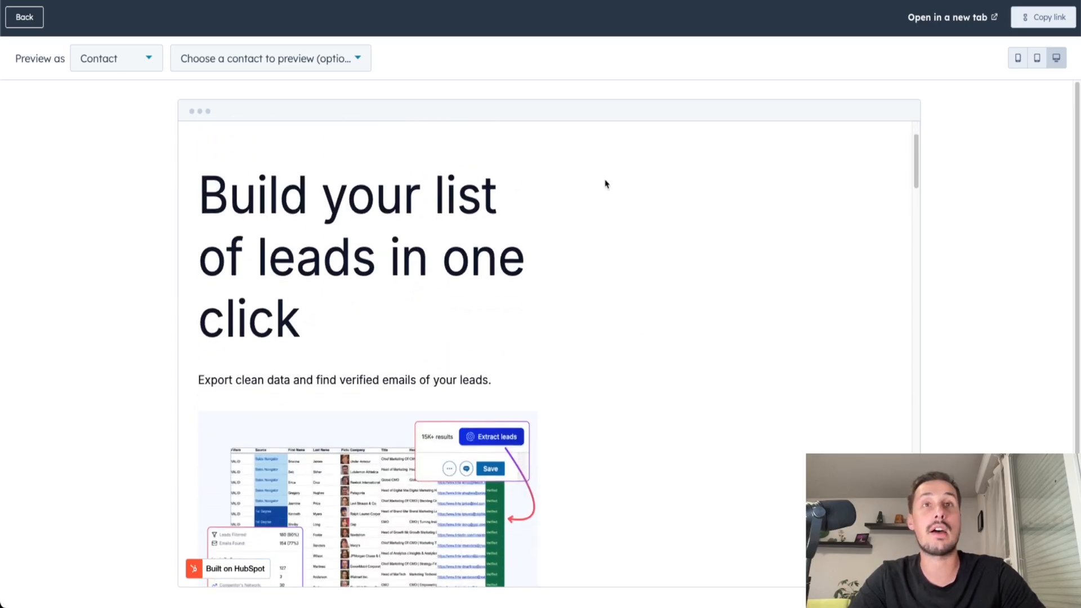
pyautogui.scroll(-10, 556, 302)
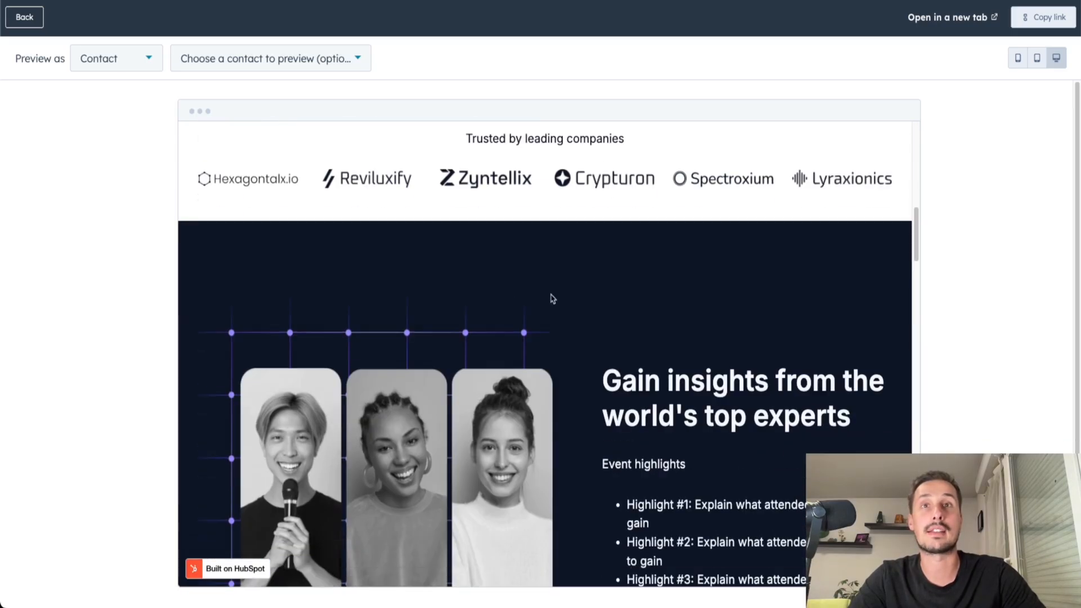
pyautogui.scroll(-2, 486, 380)
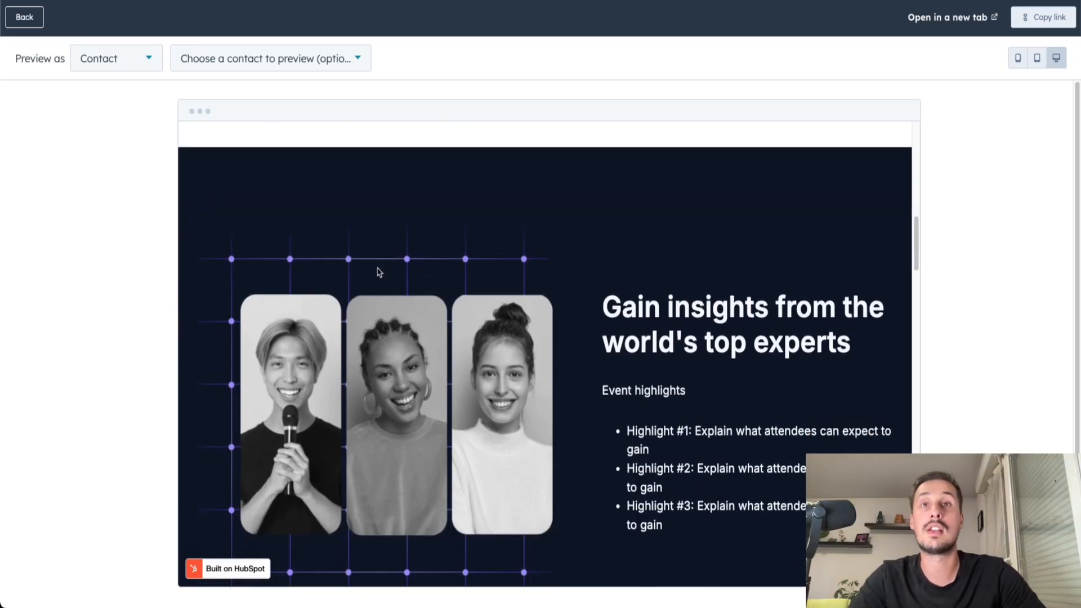
pyautogui.click(33, 18)
# Open the settings of the empty form module beside the heading and enable form notifications to specified email addresses.
pyautogui.scroll(3, 409, 268)
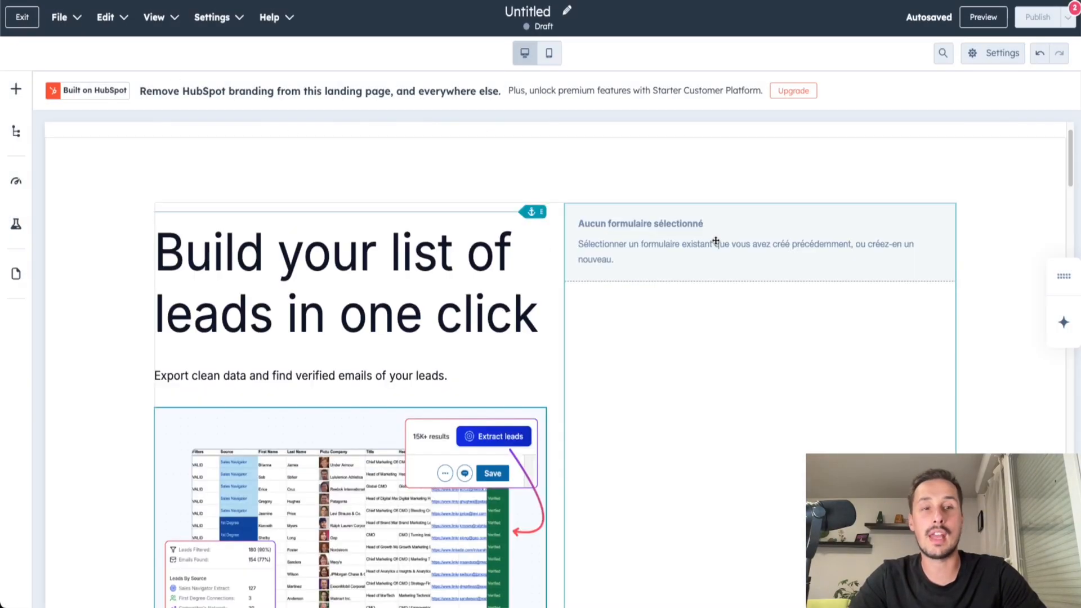
pyautogui.scroll(-1, 716, 241)
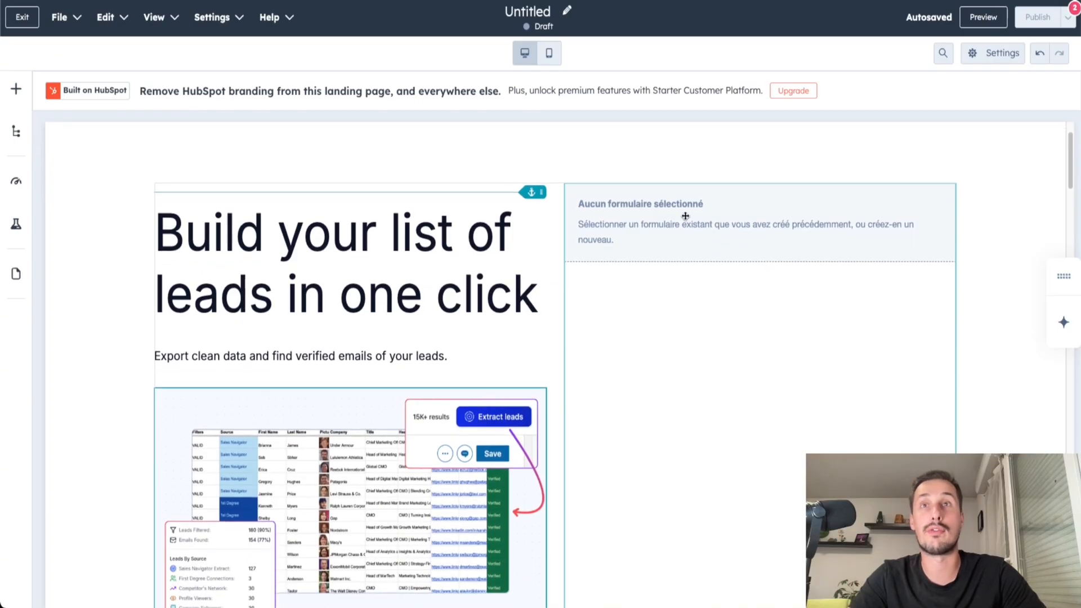
pyautogui.click(665, 220)
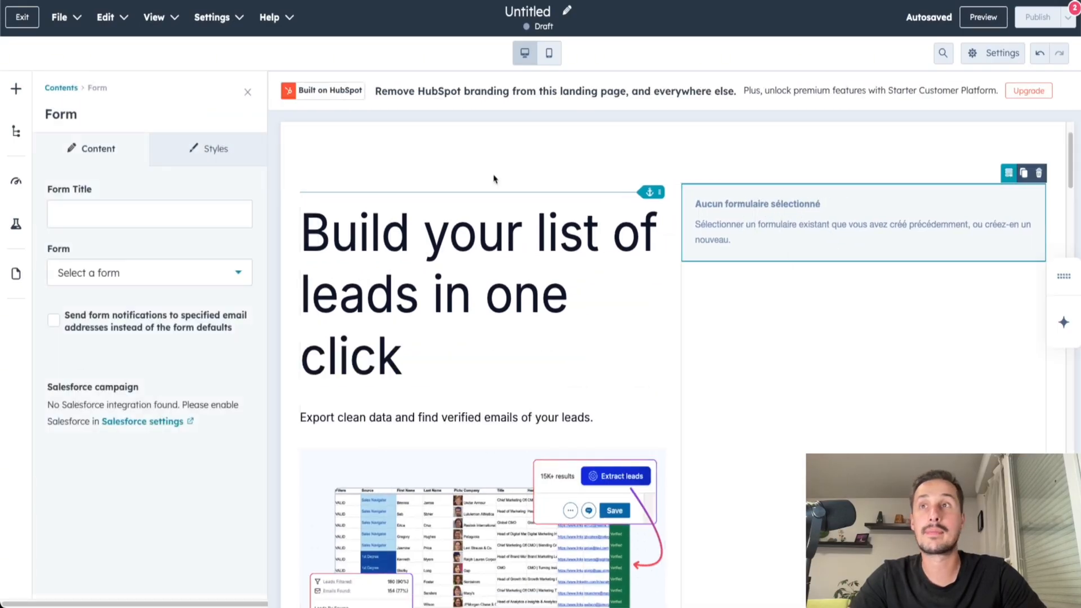
pyautogui.moveTo(41, 190); pyautogui.dragTo(105, 192)
pyautogui.click(106, 192)
pyautogui.moveTo(38, 257); pyautogui.dragTo(83, 259)
pyautogui.click(117, 253)
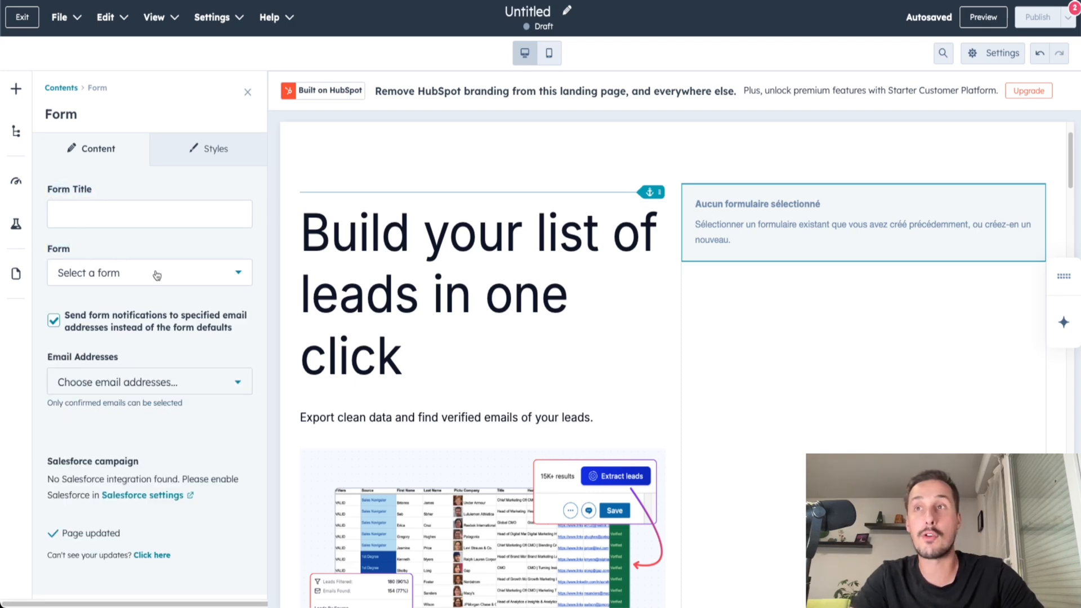
# Create a new form for the module with the Form Editor, using the Start from blank template.
pyautogui.click(107, 276)
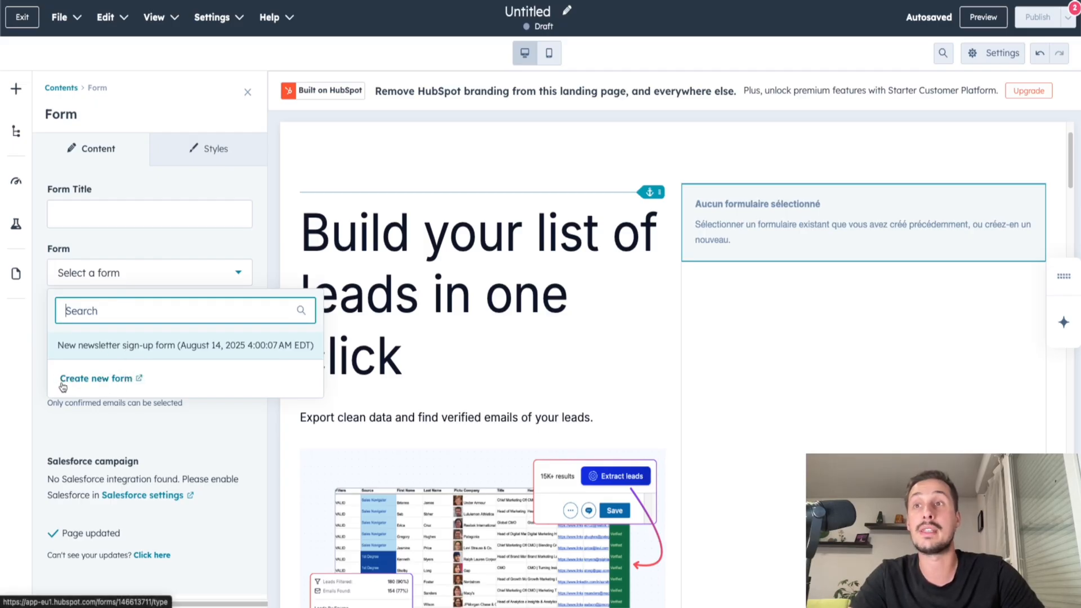
pyautogui.click(96, 383)
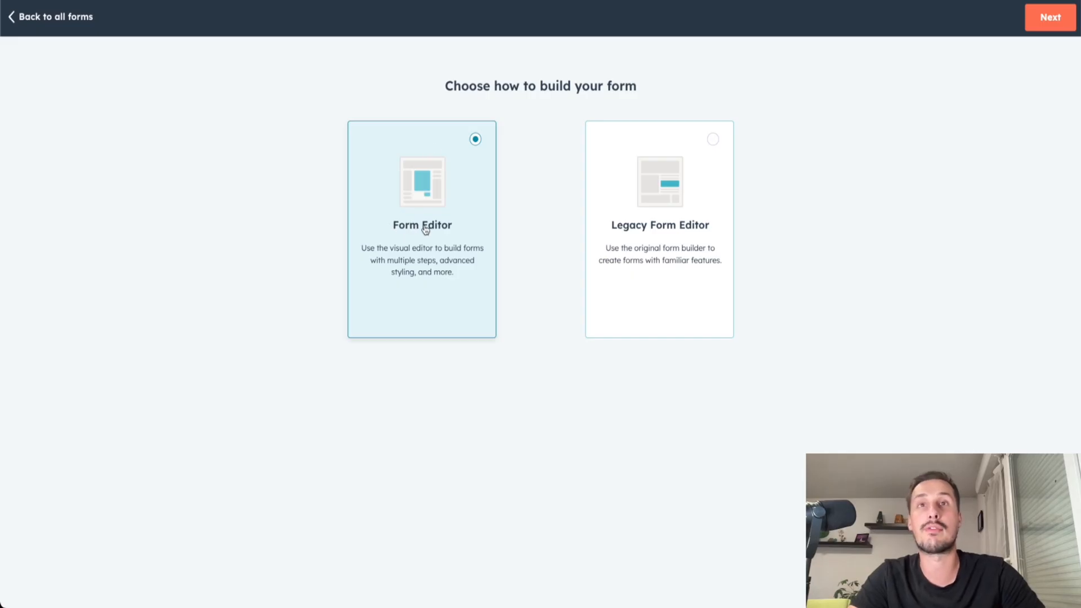
pyautogui.click(1050, 19)
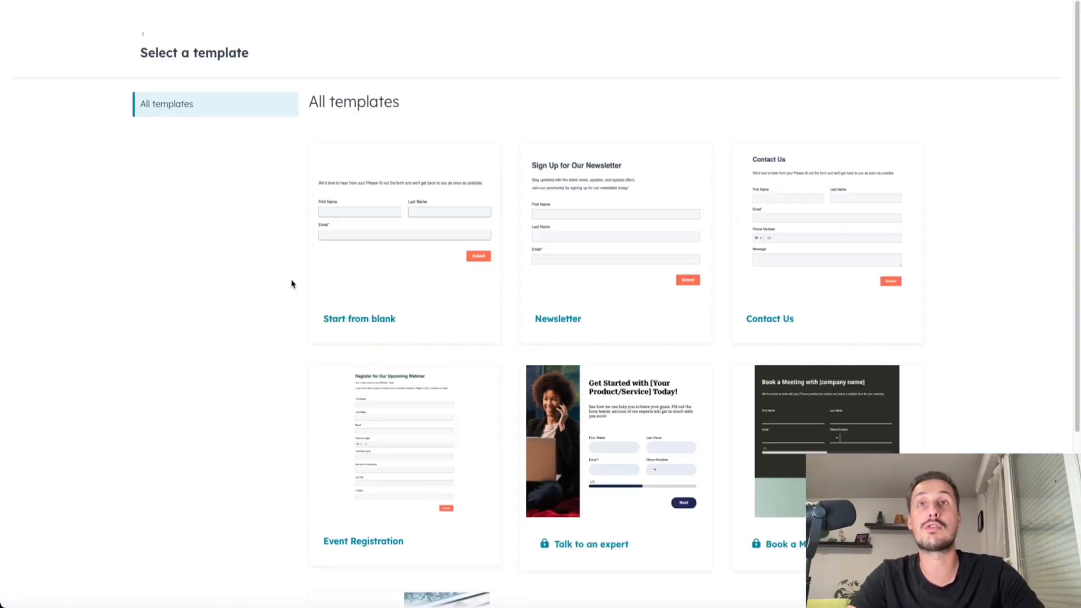
pyautogui.click(365, 323)
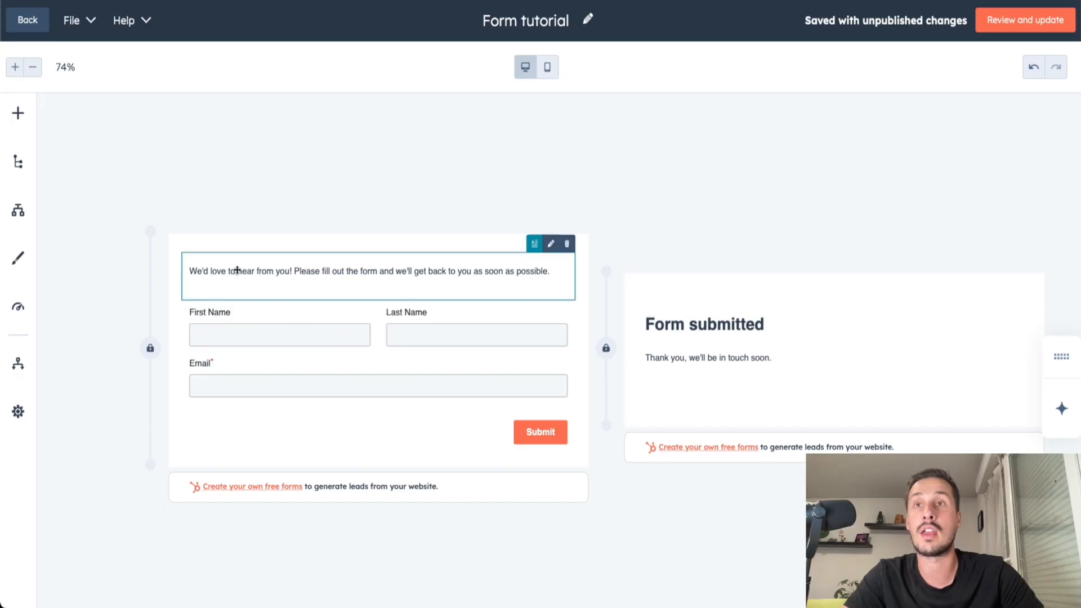
# Delete the introductory paragraph and the Last Name field from the form.
pyautogui.click(238, 270)
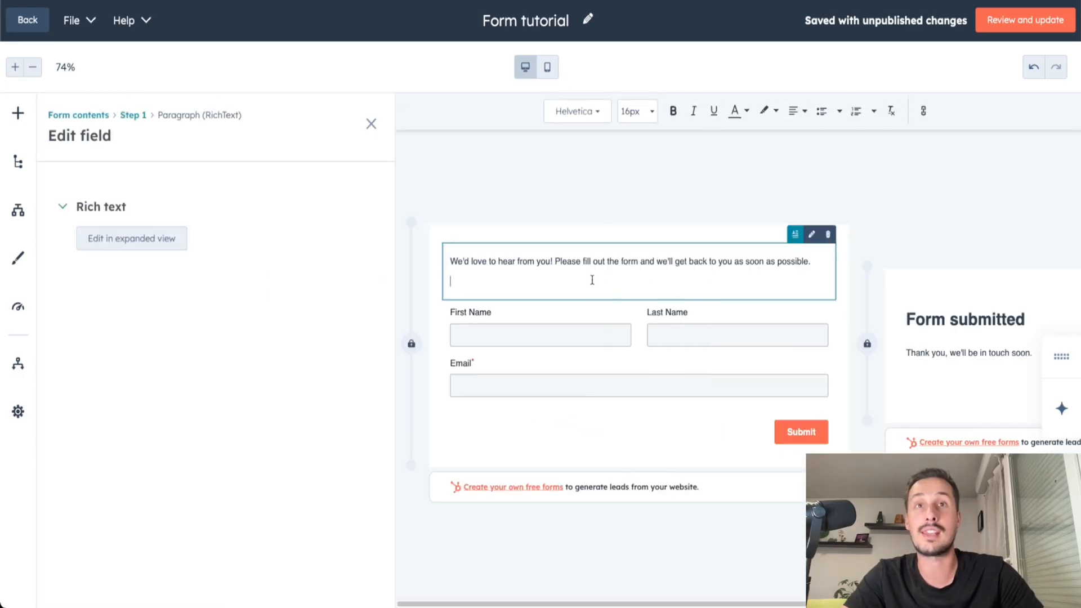
pyautogui.click(822, 238)
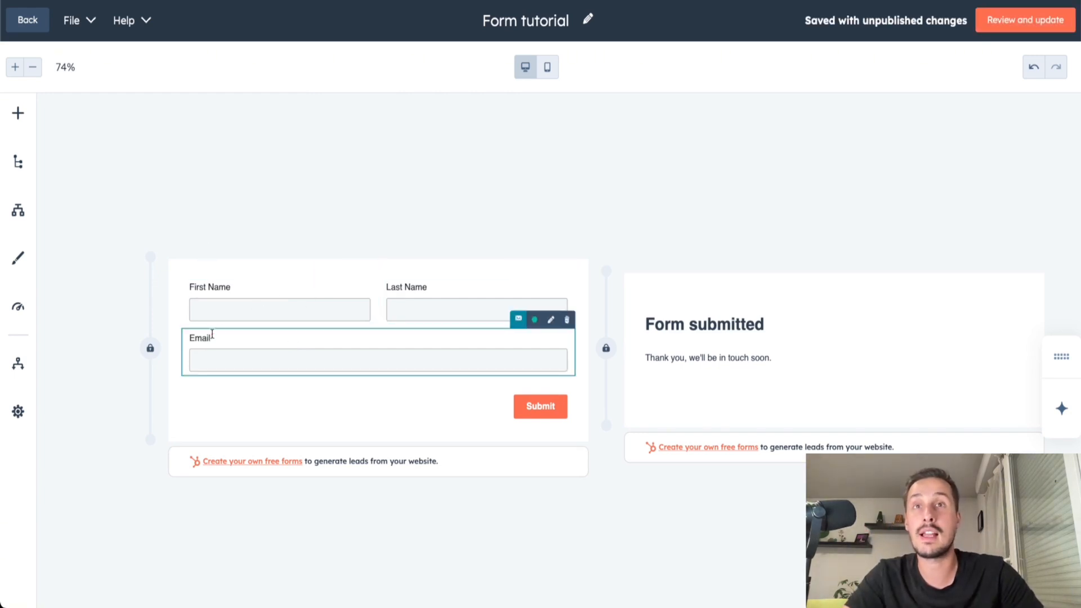
pyautogui.click(445, 287)
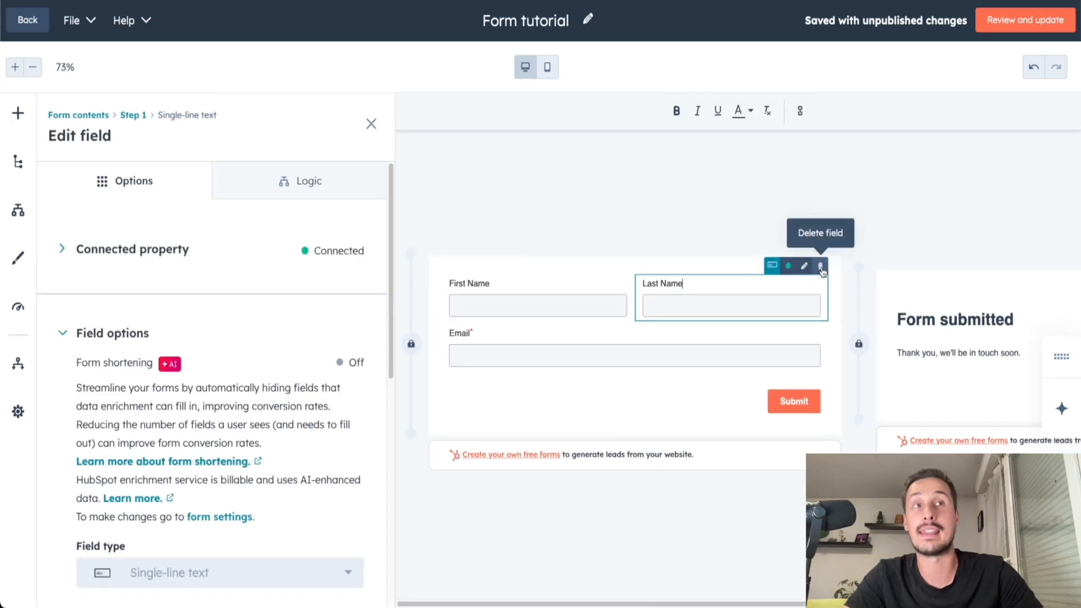
pyautogui.click(820, 267)
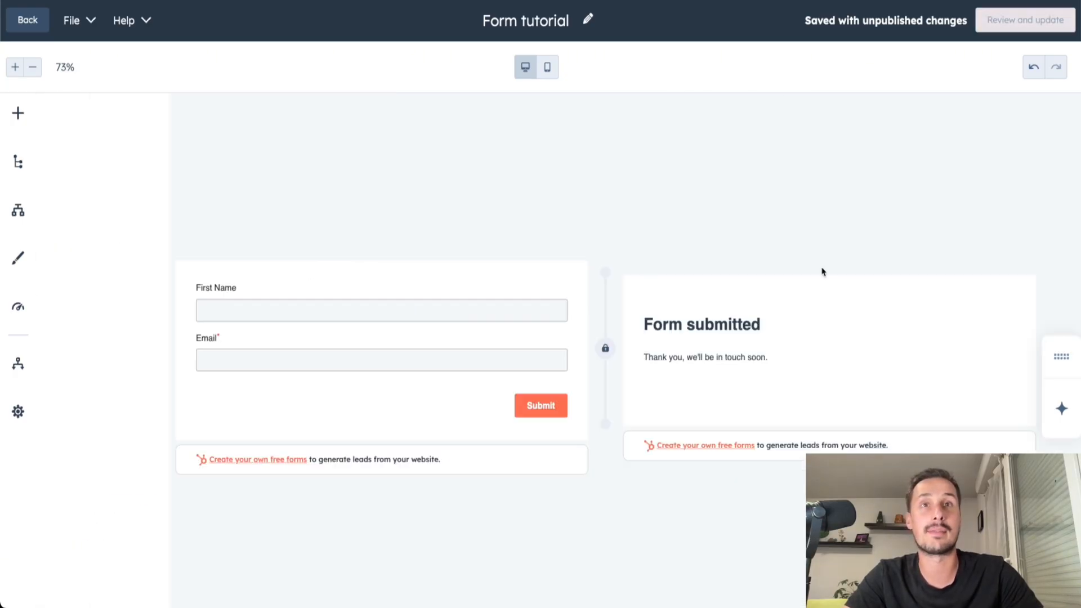
# Open the First Name field's settings and examine the details of its connected property.
pyautogui.click(247, 300)
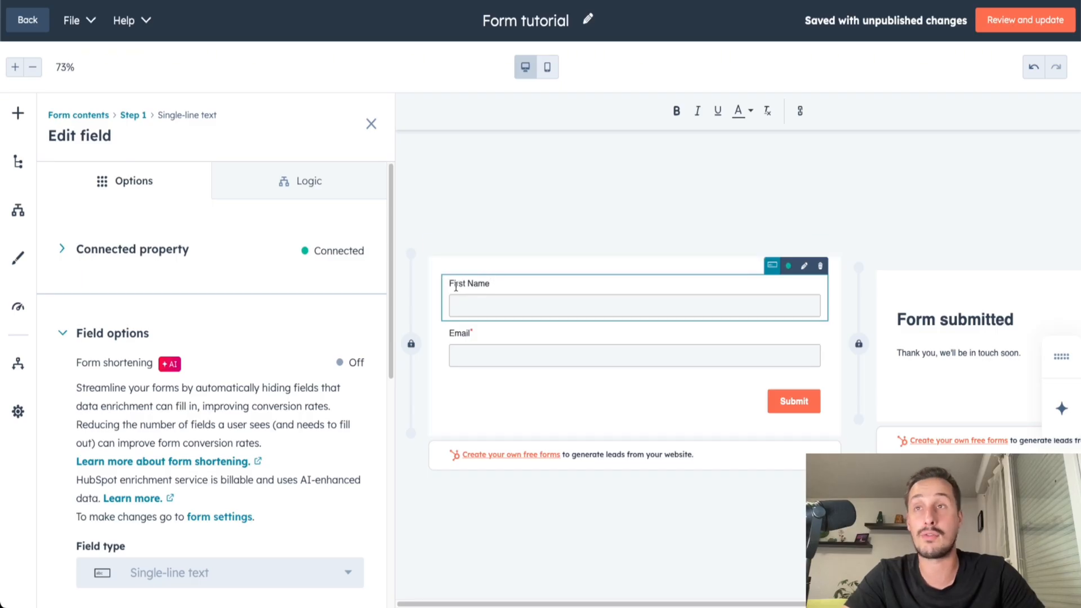
pyautogui.click(91, 249)
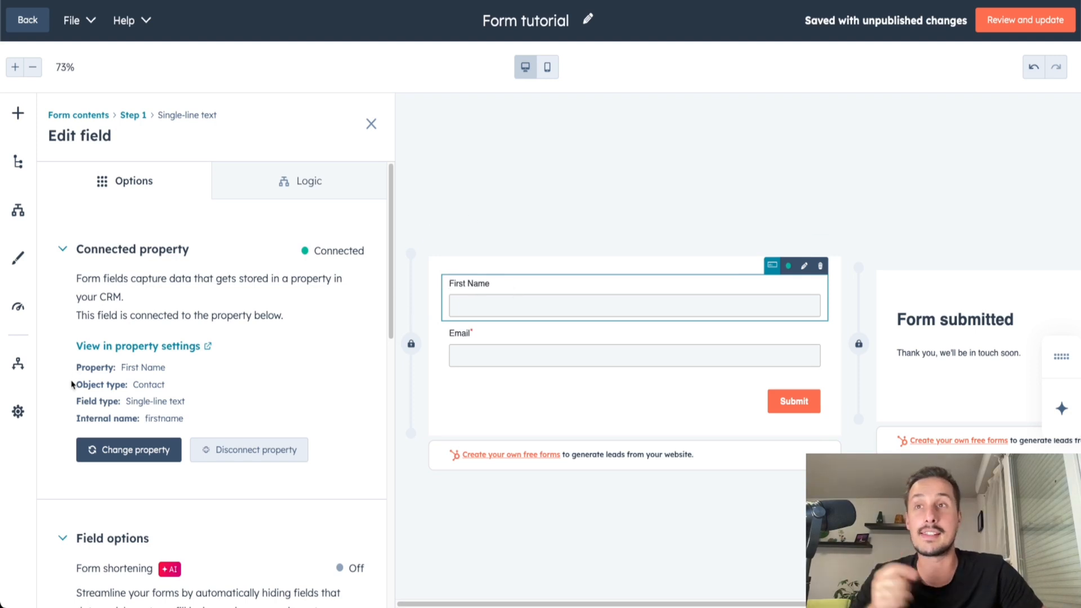
pyautogui.moveTo(77, 369); pyautogui.dragTo(163, 369)
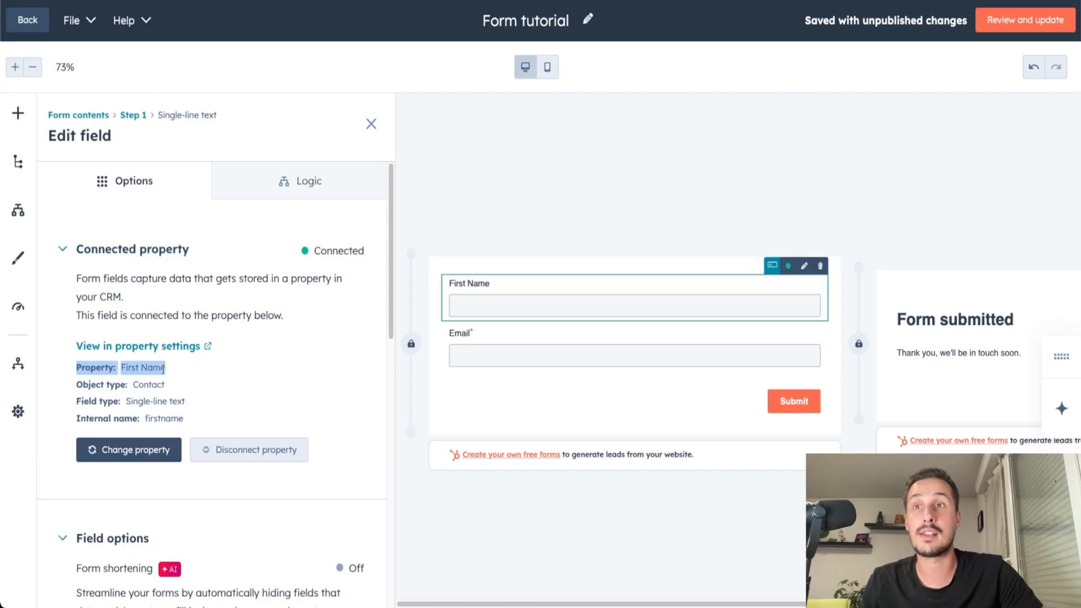
pyautogui.moveTo(77, 386); pyautogui.dragTo(177, 386)
pyautogui.click(191, 385)
pyautogui.scroll(-5, 78, 249)
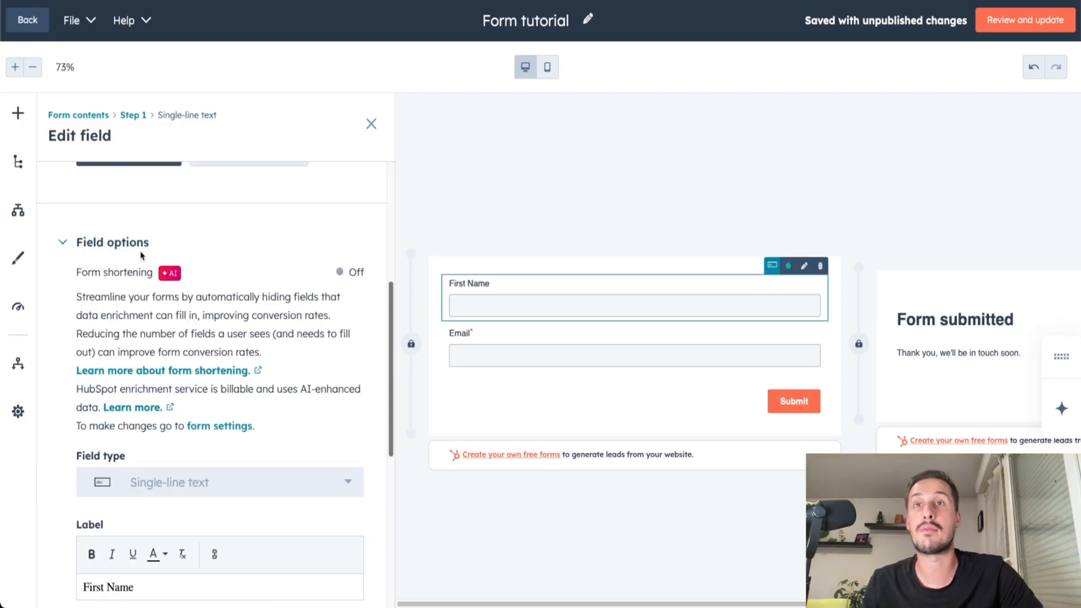
# Make the First Name field's label bold and review its placeholder, help text, default value, hidden and required options.
pyautogui.scroll(-4, 146, 316)
pyautogui.moveTo(73, 309); pyautogui.dragTo(128, 311)
pyautogui.click(137, 381)
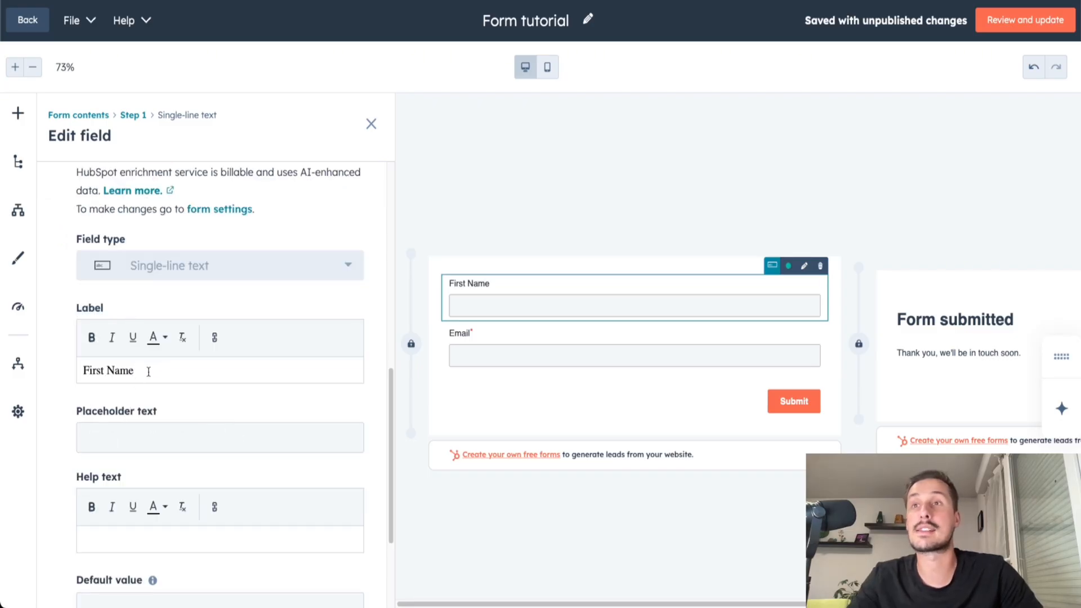
pyautogui.moveTo(150, 370); pyautogui.dragTo(82, 371)
pyautogui.click(91, 337)
pyautogui.moveTo(159, 411); pyautogui.dragTo(72, 415)
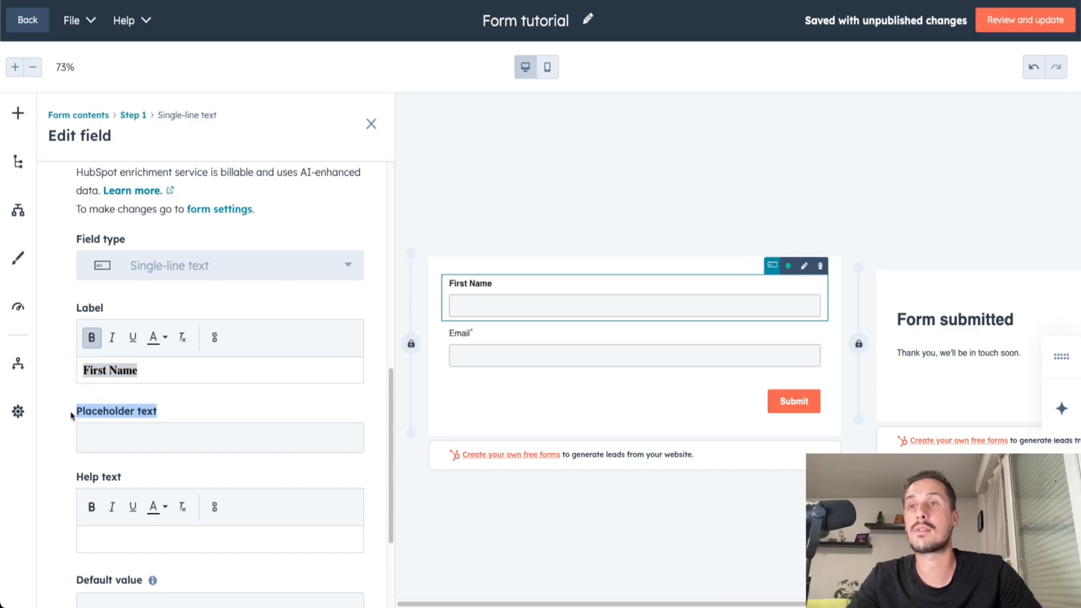
pyautogui.scroll(-3, 107, 432)
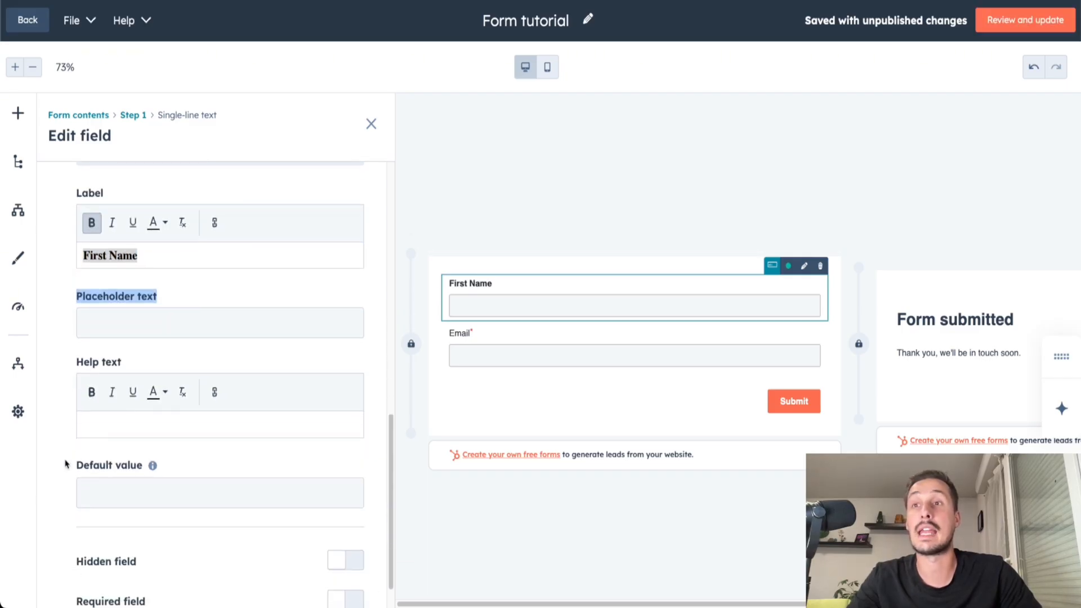
pyautogui.scroll(-1, 175, 473)
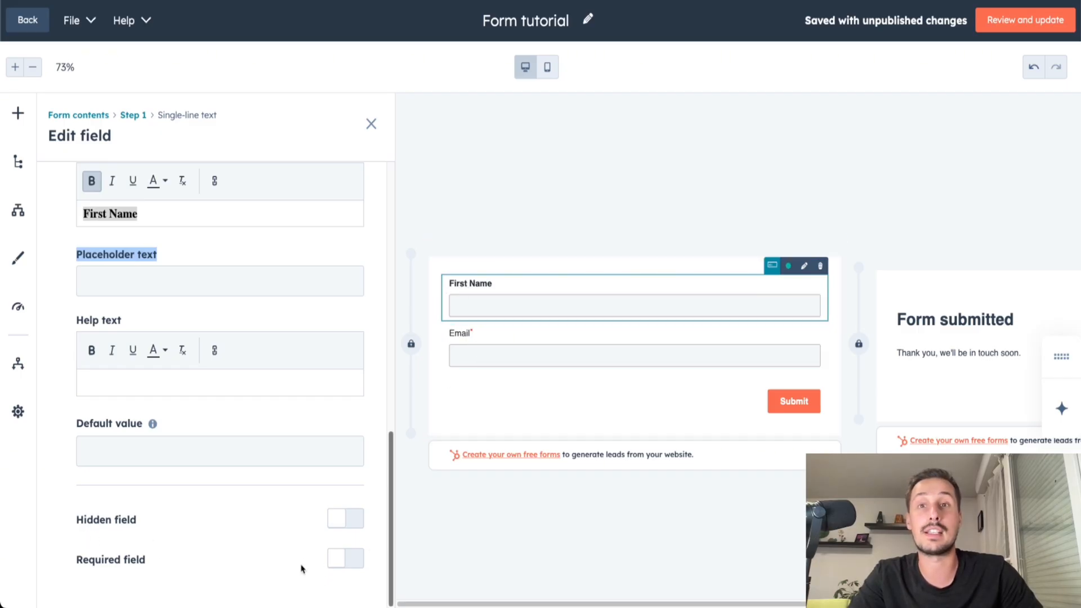
# Make the First Name field required, and examine the Email field's connected property details in its settings.
pyautogui.click(350, 560)
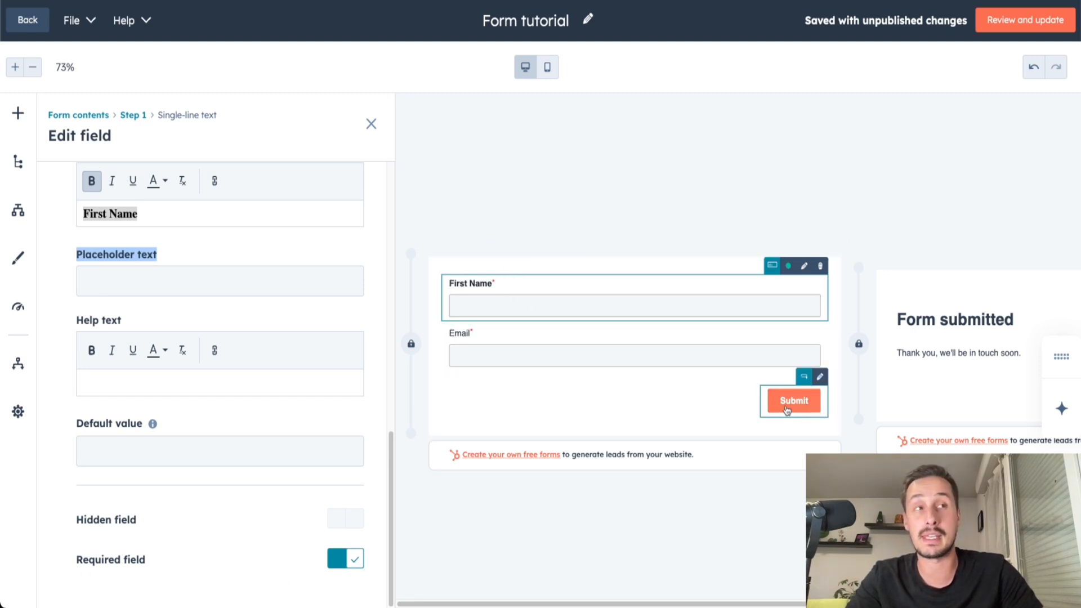
pyautogui.click(559, 355)
pyautogui.scroll(10, 95, 267)
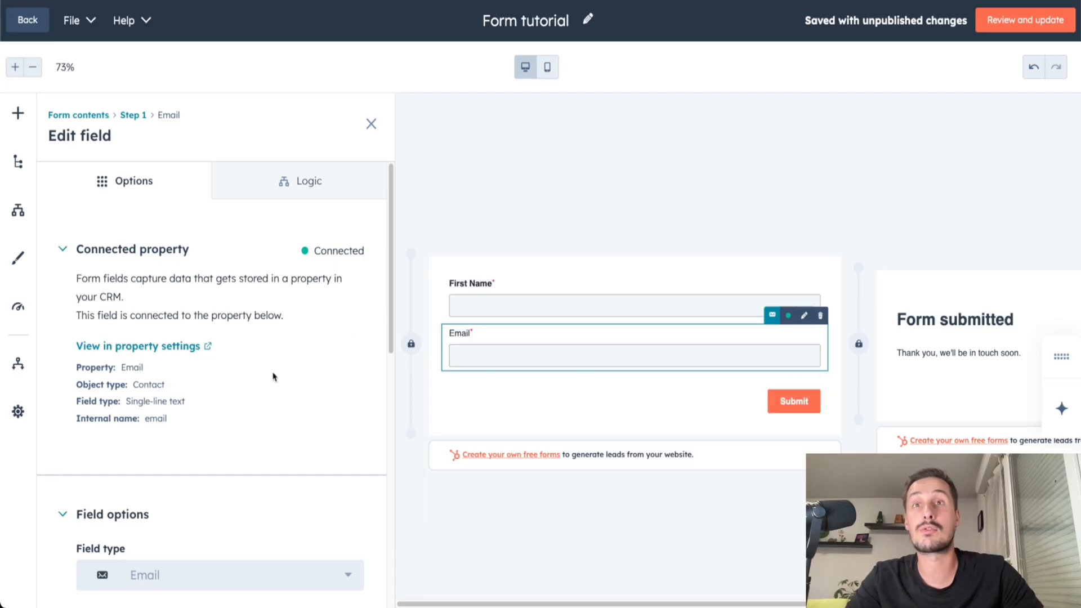
pyautogui.moveTo(74, 369)
pyautogui.mouseDown()
pyautogui.moveTo(142, 370)
pyautogui.moveTo(91, 370)
pyautogui.mouseUp()
pyautogui.click(157, 375)
pyautogui.click(159, 394)
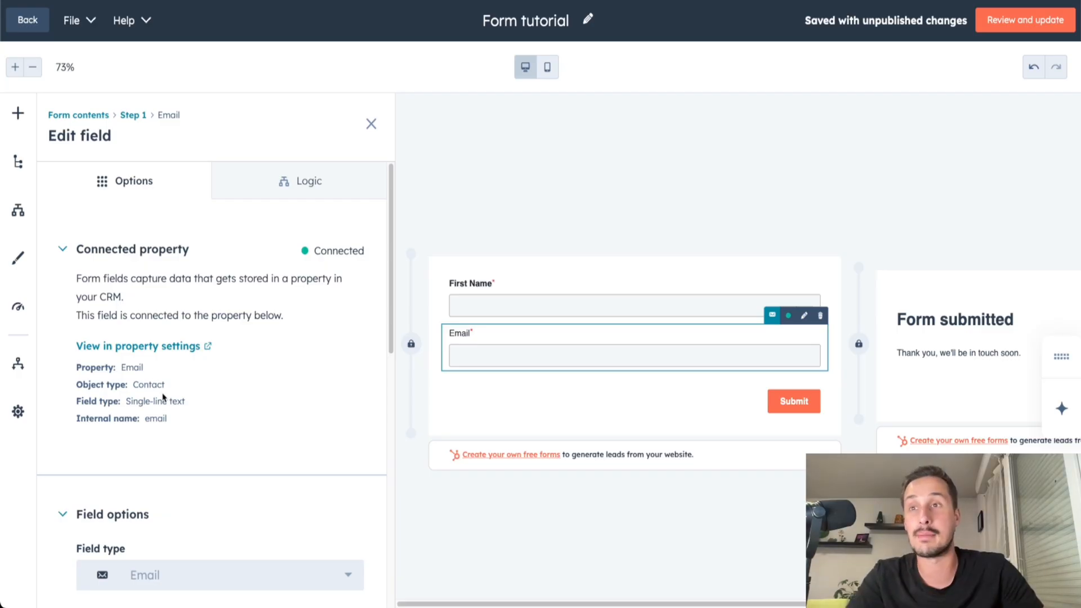
# Make the Email field's label bold and review its remaining options, including the required setting.
pyautogui.scroll(-3, 158, 397)
pyautogui.scroll(-2, 94, 367)
pyautogui.click(134, 424)
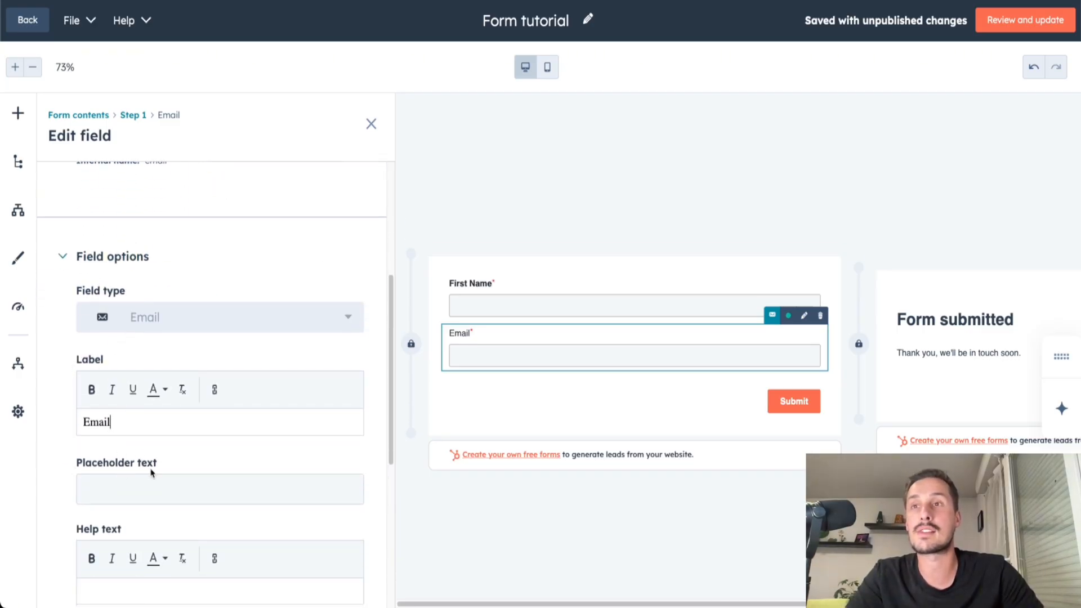
pyautogui.moveTo(146, 428); pyautogui.dragTo(49, 418)
pyautogui.click(119, 423)
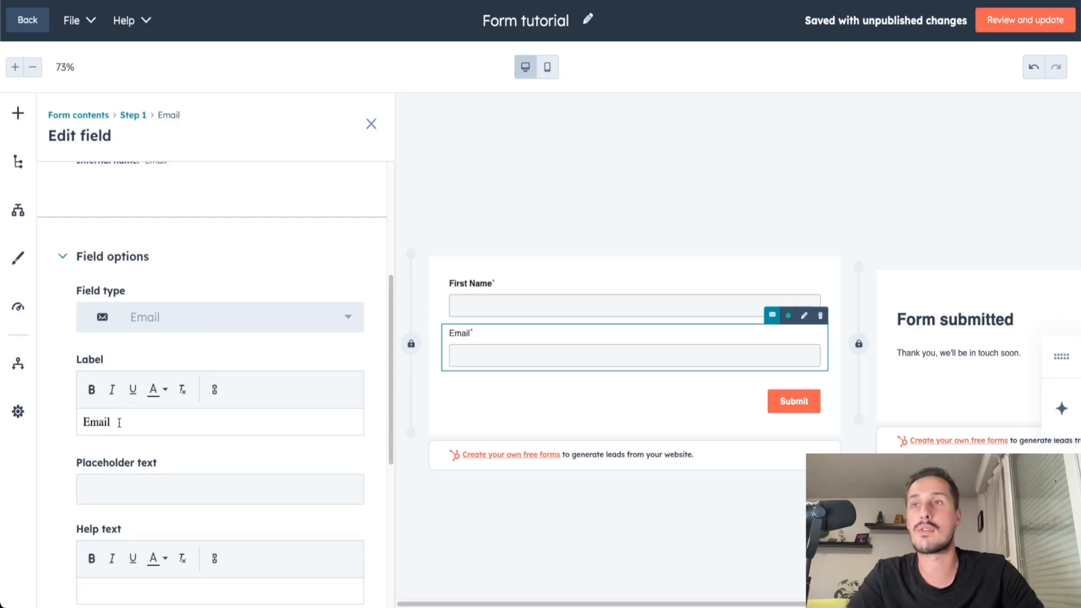
pyautogui.moveTo(120, 422); pyautogui.dragTo(37, 416)
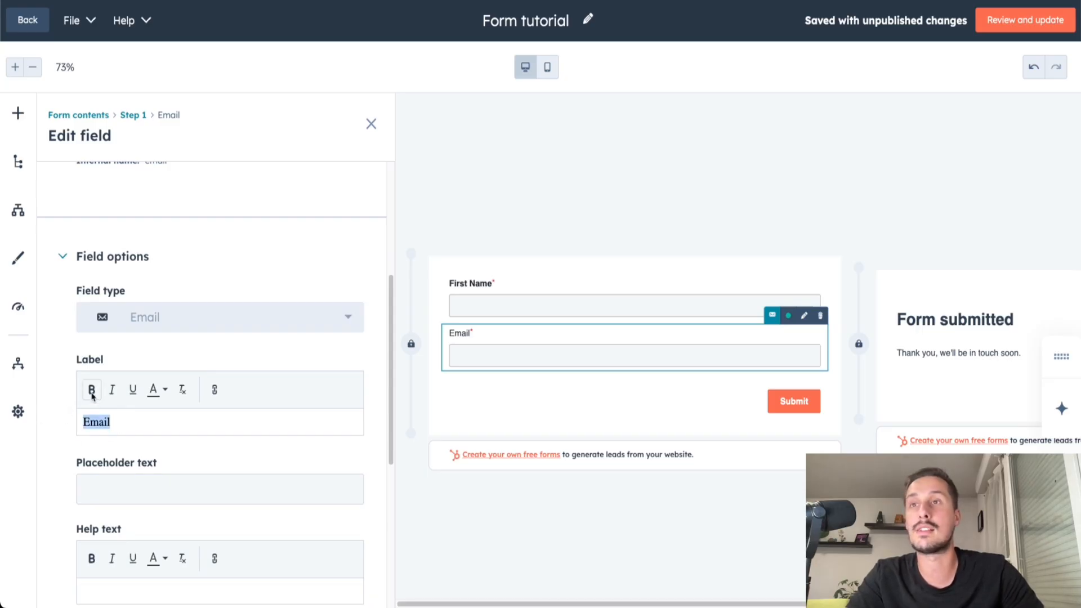
pyautogui.scroll(-6, 87, 540)
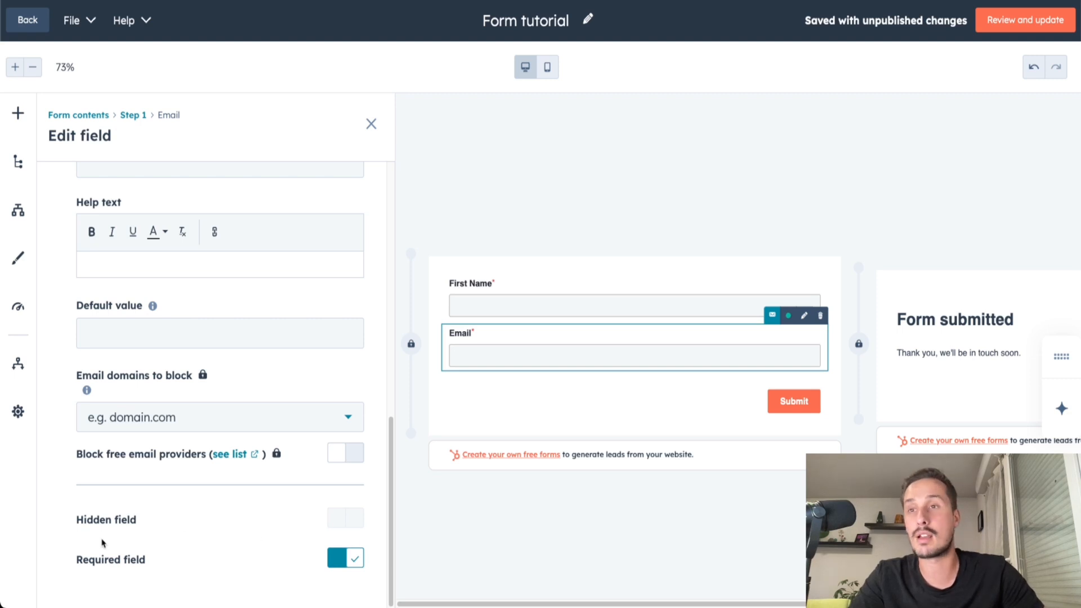
pyautogui.moveTo(73, 563); pyautogui.dragTo(156, 566)
pyautogui.click(696, 512)
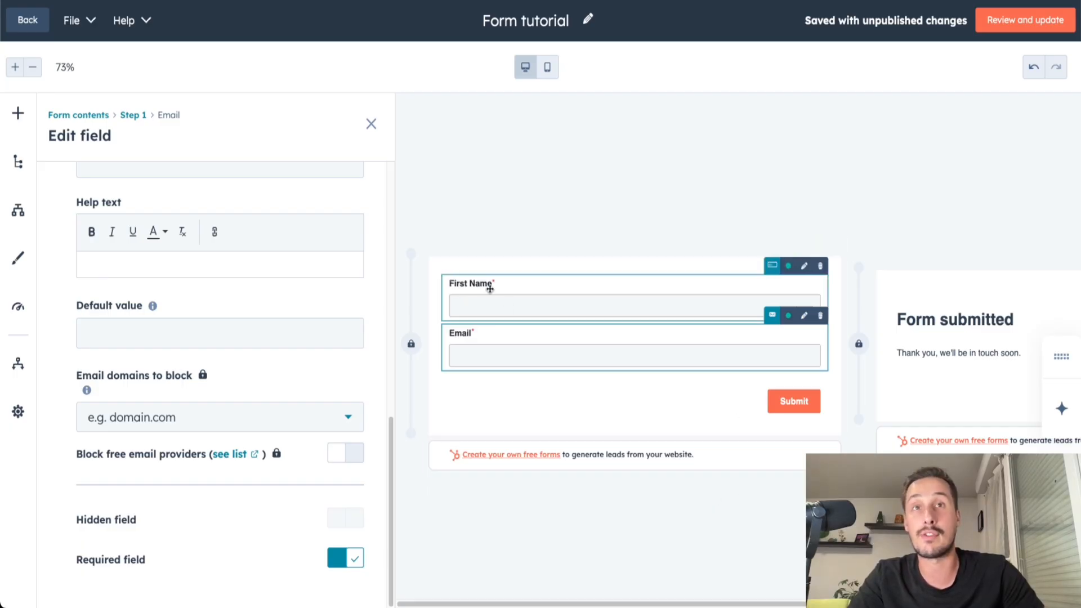
pyautogui.click(507, 362)
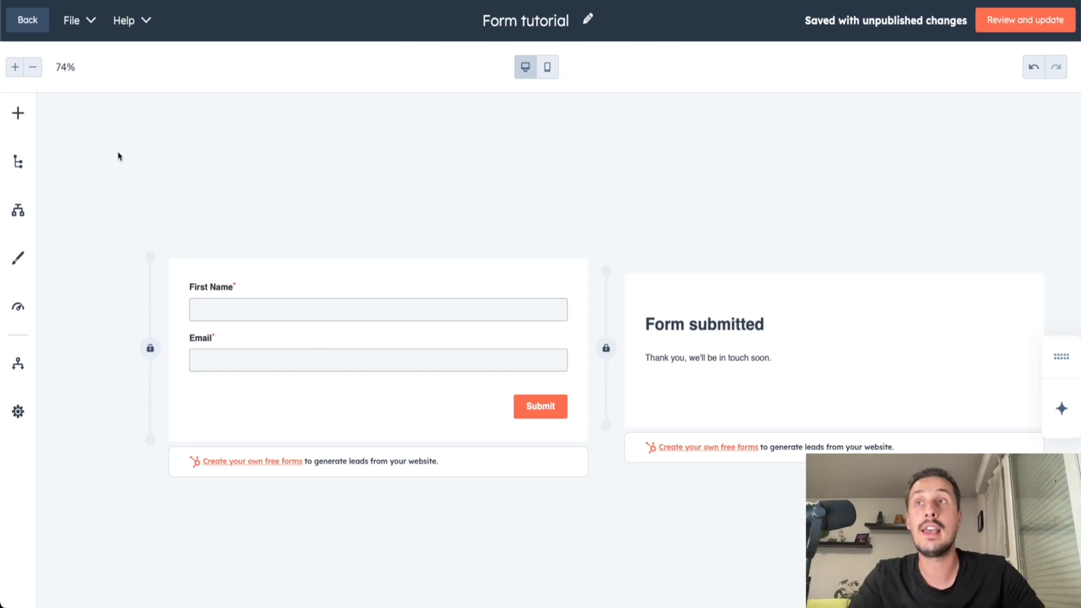
# Add a phone number field to the form below the Email field.
pyautogui.click(18, 114)
pyautogui.scroll(-6, 273, 439)
pyautogui.moveTo(200, 522); pyautogui.dragTo(256, 473)
pyautogui.moveTo(207, 535); pyautogui.dragTo(534, 375)
pyautogui.moveTo(536, 371); pyautogui.dragTo(529, 375)
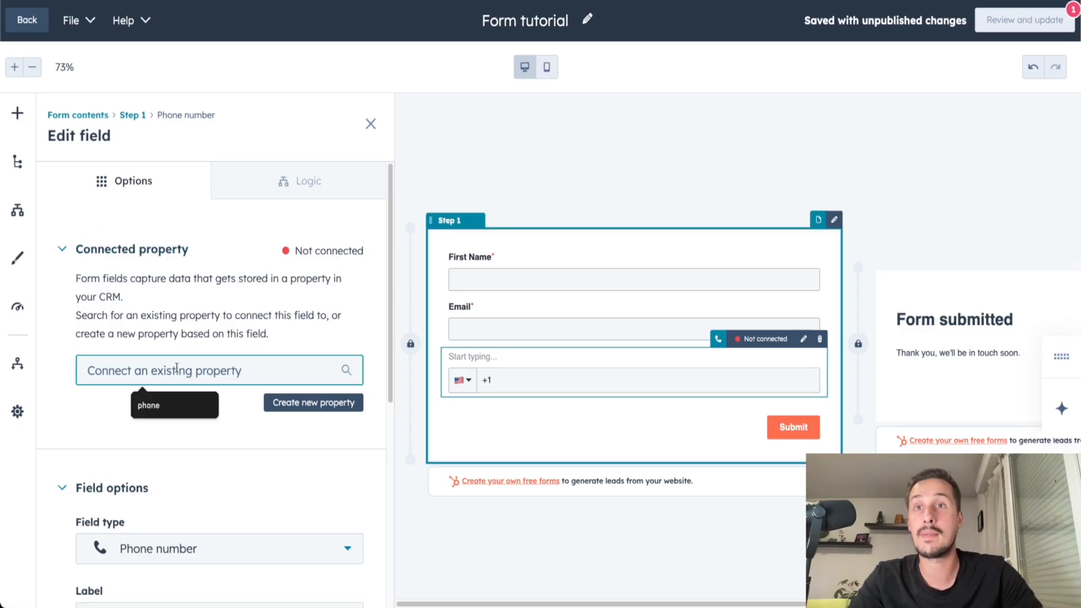
# Connect the new phone field to the existing contact property Phone Number.
pyautogui.write('phone number')
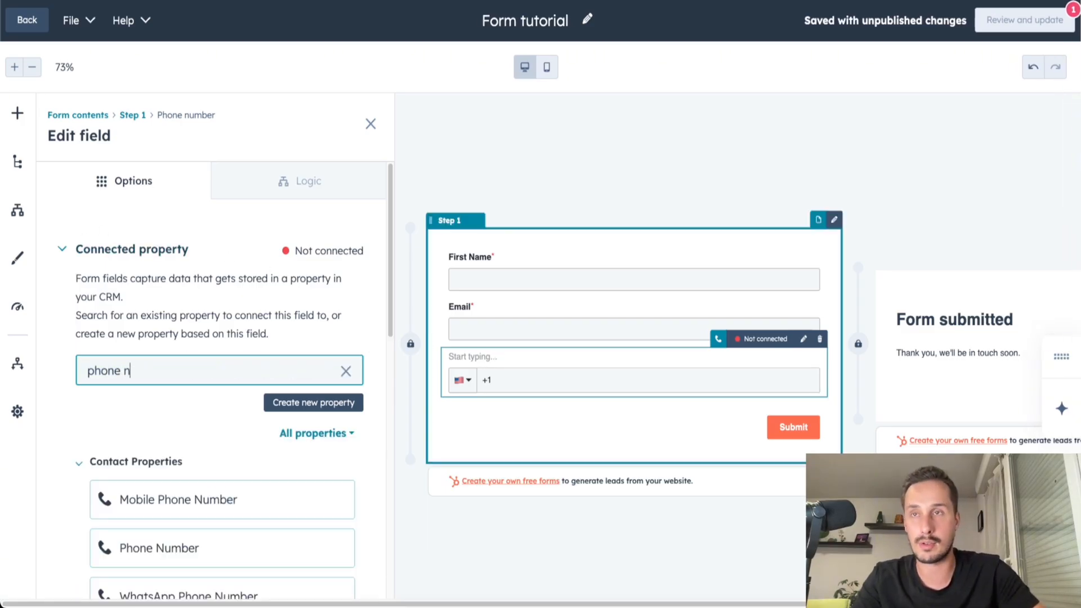
pyautogui.scroll(-2, 141, 439)
pyautogui.click(142, 442)
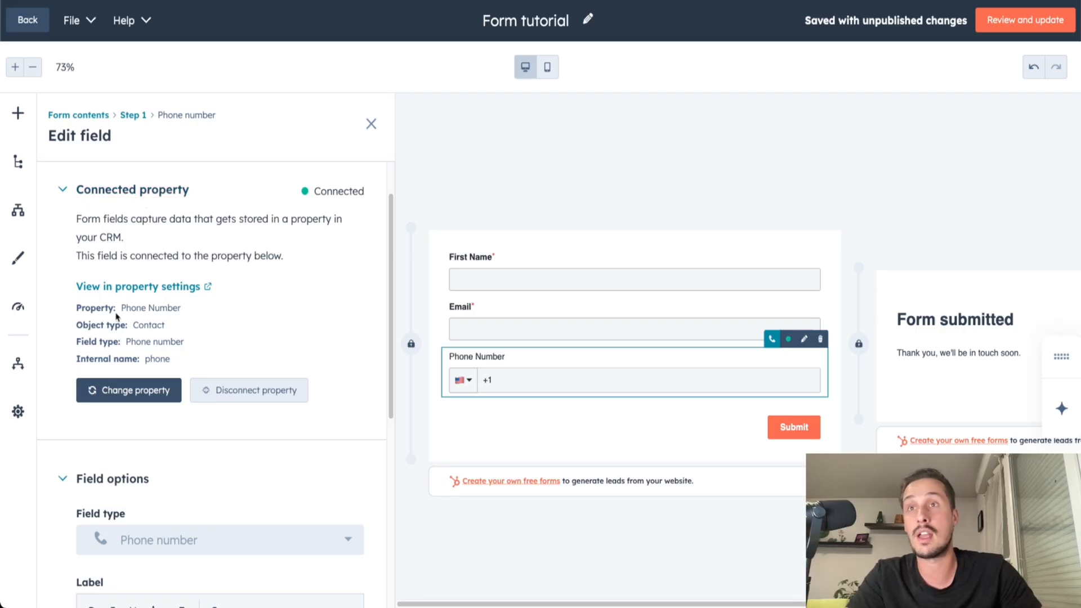
# Make the Phone Number field's label bold and review its required option.
pyautogui.scroll(-3, 236, 366)
pyautogui.moveTo(172, 480); pyautogui.dragTo(65, 481)
pyautogui.hotkey('ctrl', 'b')
pyautogui.scroll(-4, 150, 548)
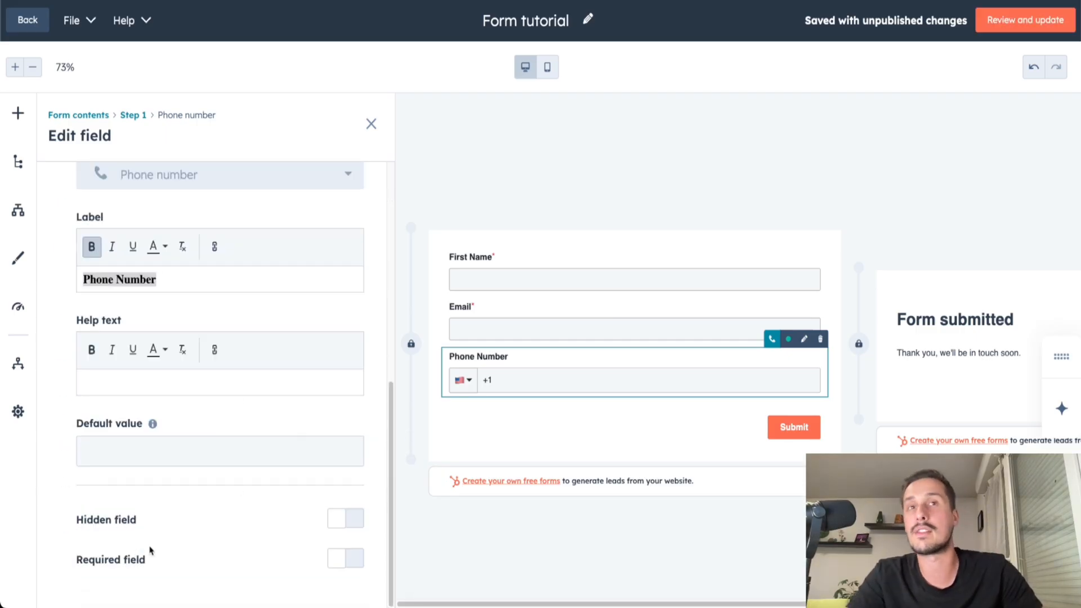
pyautogui.moveTo(73, 562); pyautogui.dragTo(83, 564)
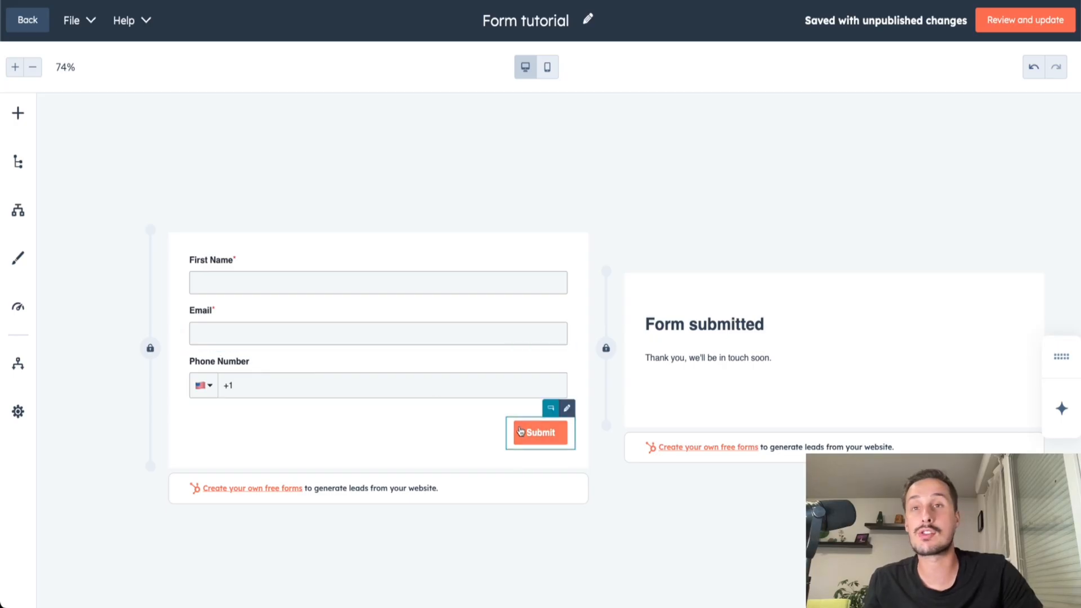
# Review the Submit button's label and add a reCAPTCHA between the Phone Number field and the button.
pyautogui.click(552, 429)
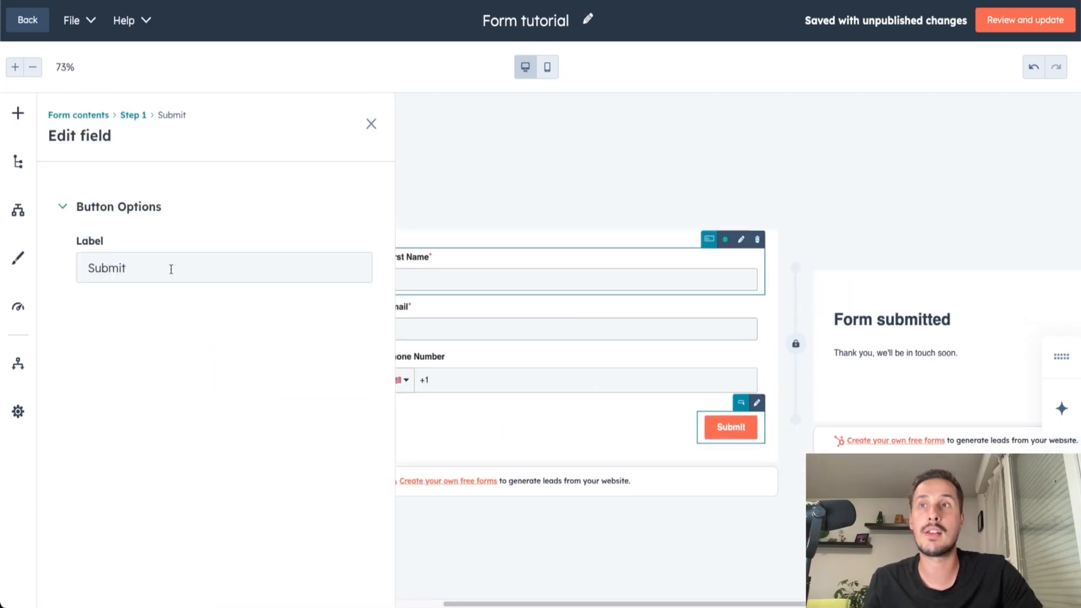
pyautogui.click(147, 270)
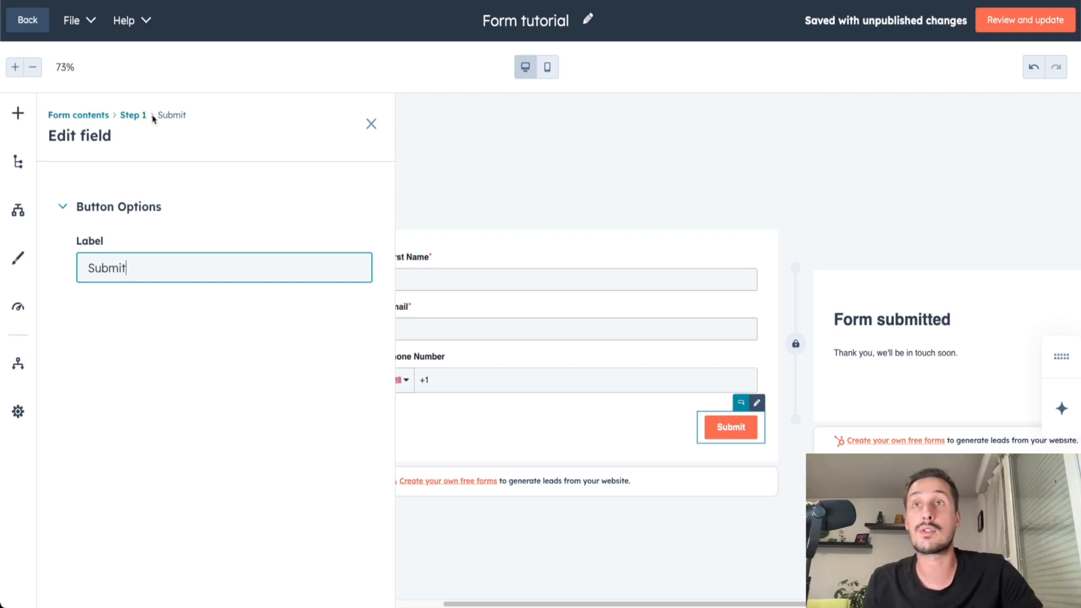
pyautogui.click(19, 113)
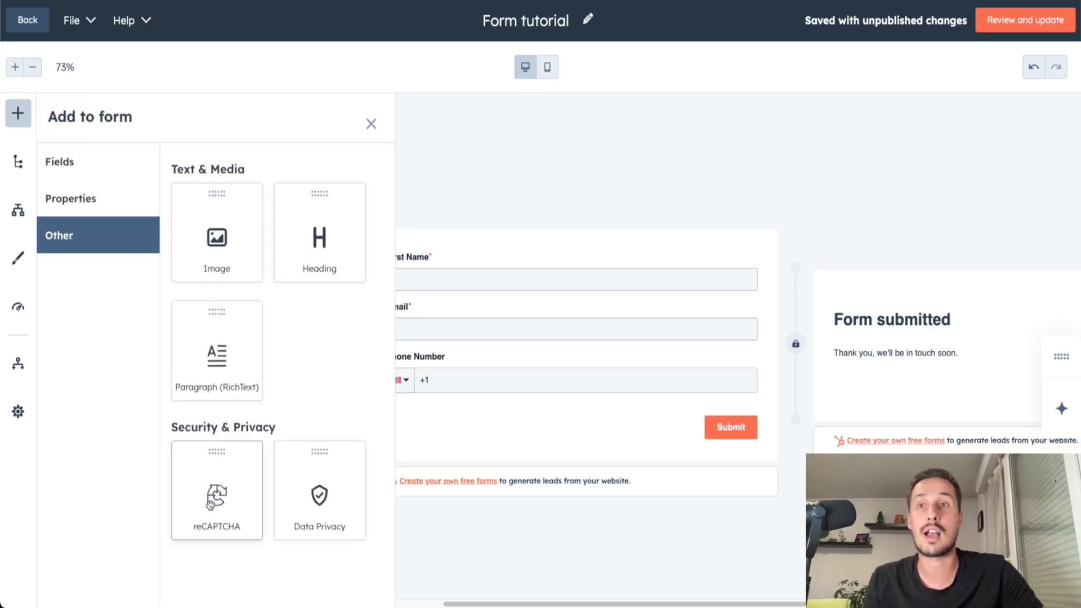
pyautogui.moveTo(208, 510); pyautogui.dragTo(756, 410)
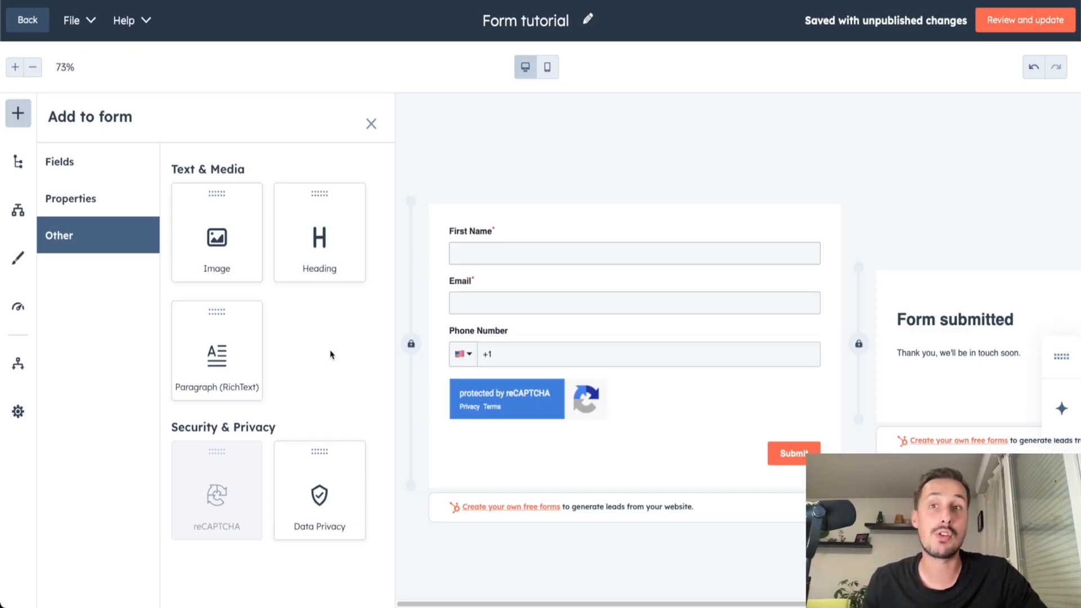
pyautogui.moveTo(316, 455); pyautogui.dragTo(335, 479)
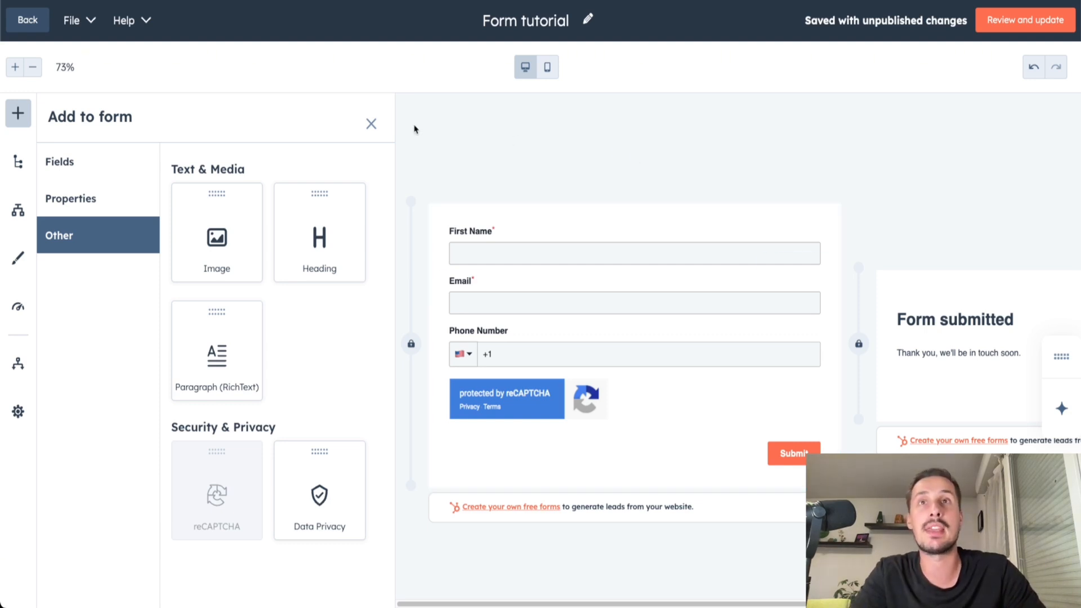
pyautogui.click(372, 125)
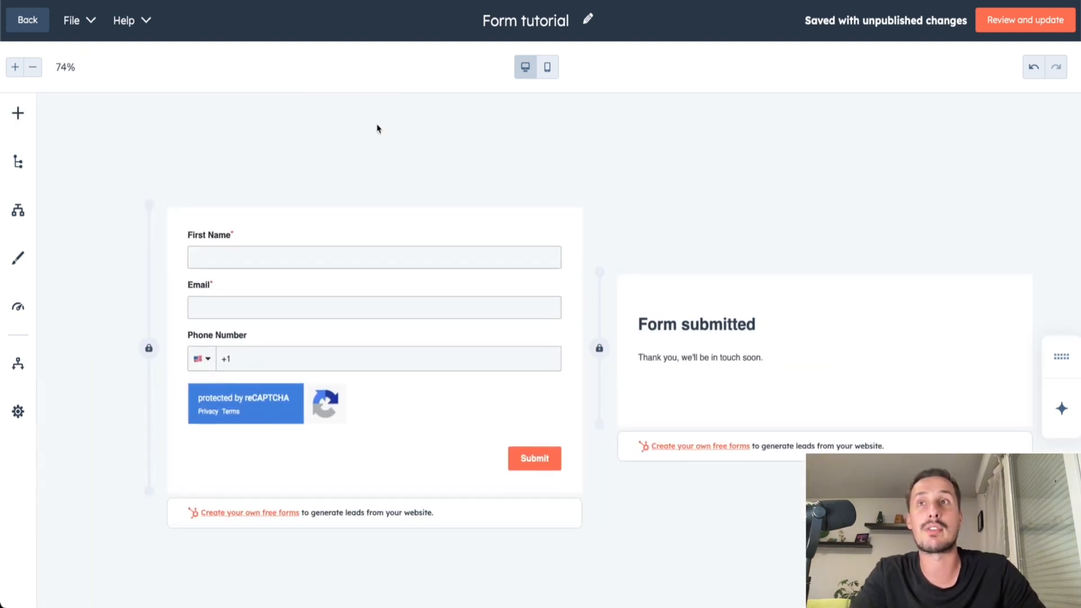
# Review and update the form, and select Form tutorial as the form in the landing page's form module.
pyautogui.click(999, 31)
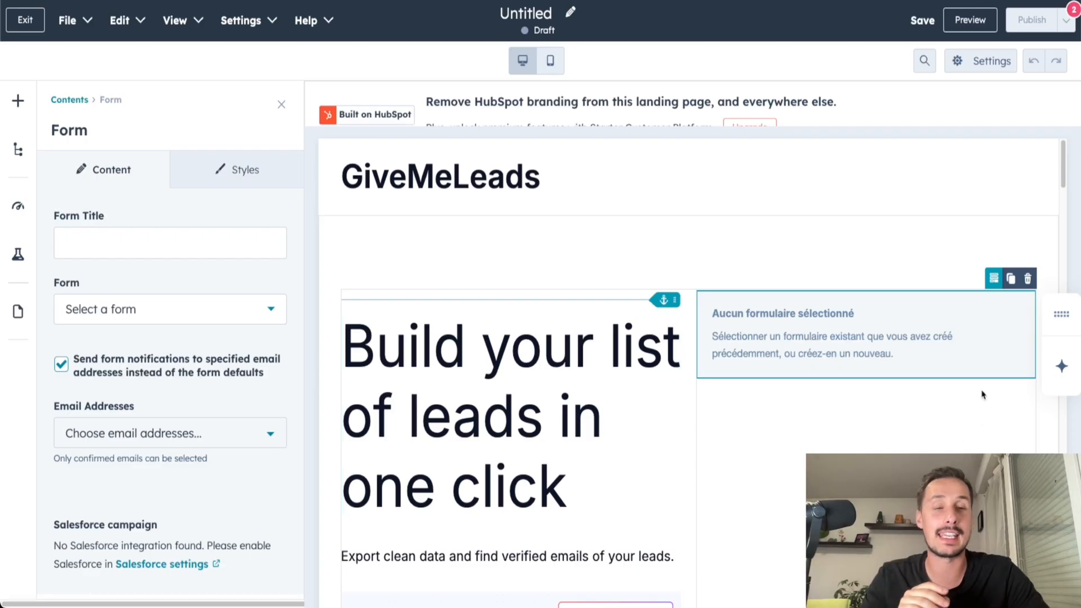
pyautogui.click(184, 310)
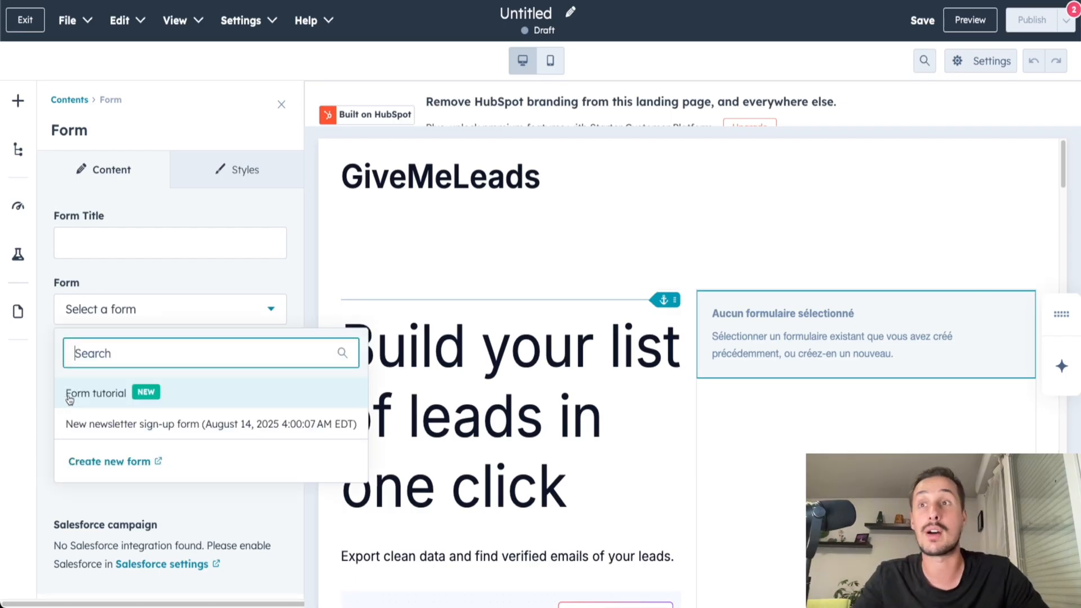
pyautogui.click(107, 397)
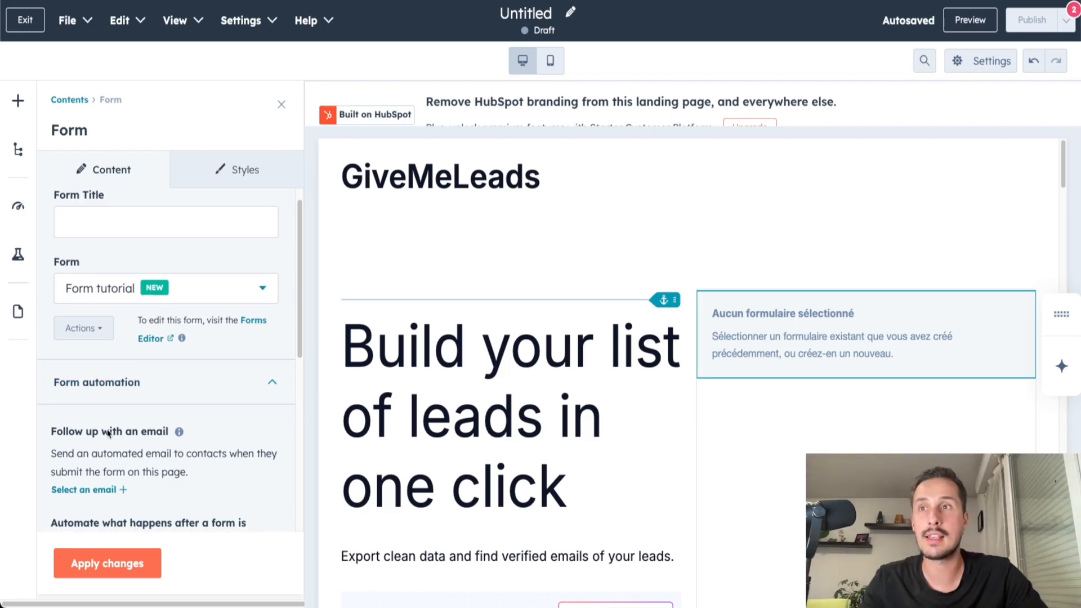
# Examine the form module's follow-up email selection and its automation options for submitted forms.
pyautogui.scroll(-1, 109, 433)
pyautogui.scroll(-3, 135, 422)
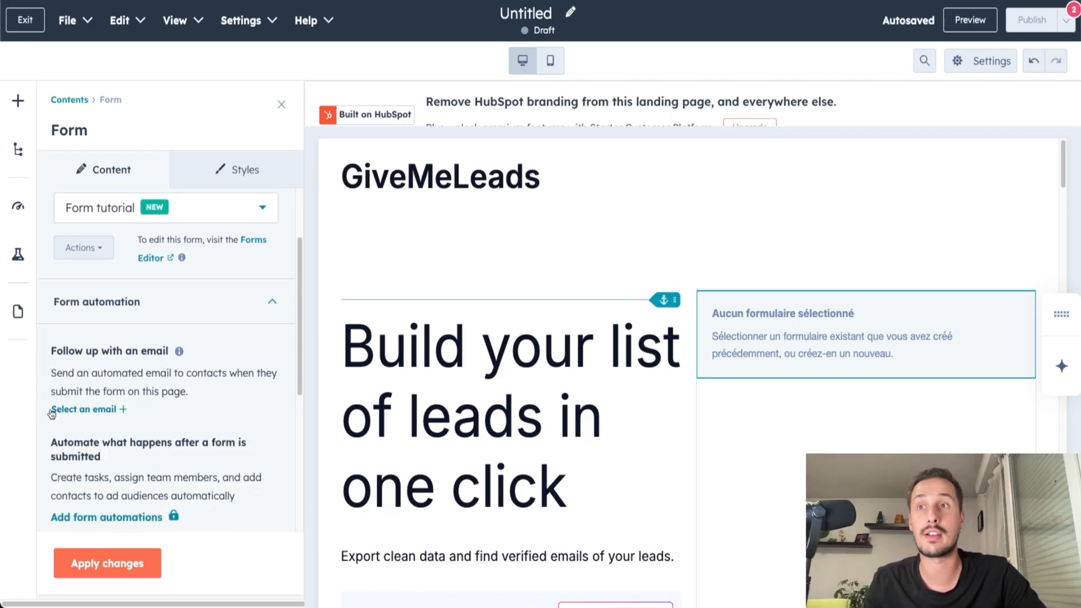
pyautogui.click(96, 412)
pyautogui.click(530, 204)
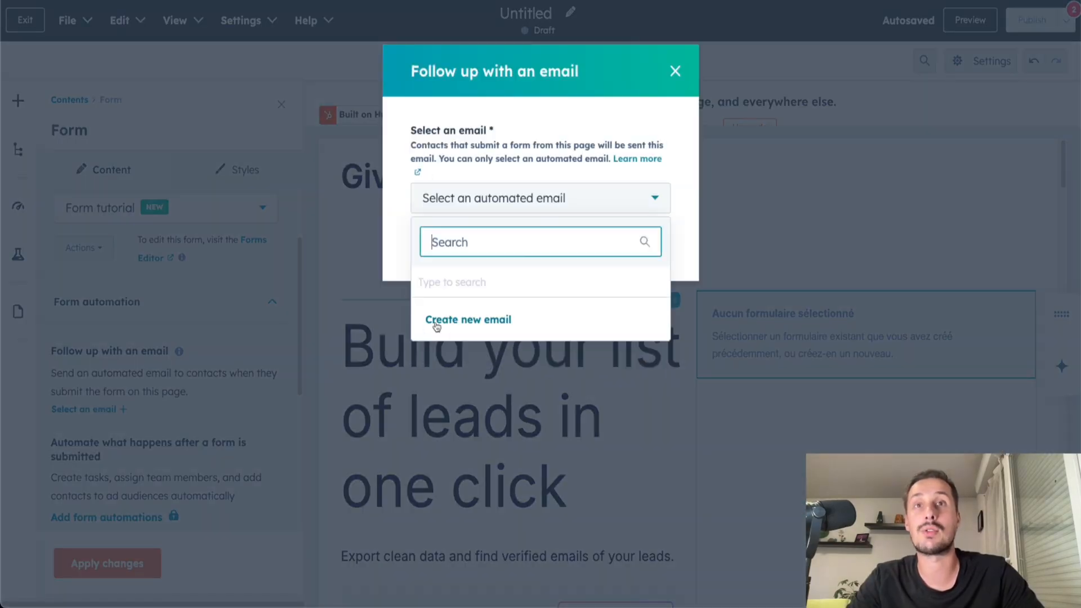
pyautogui.click(673, 81)
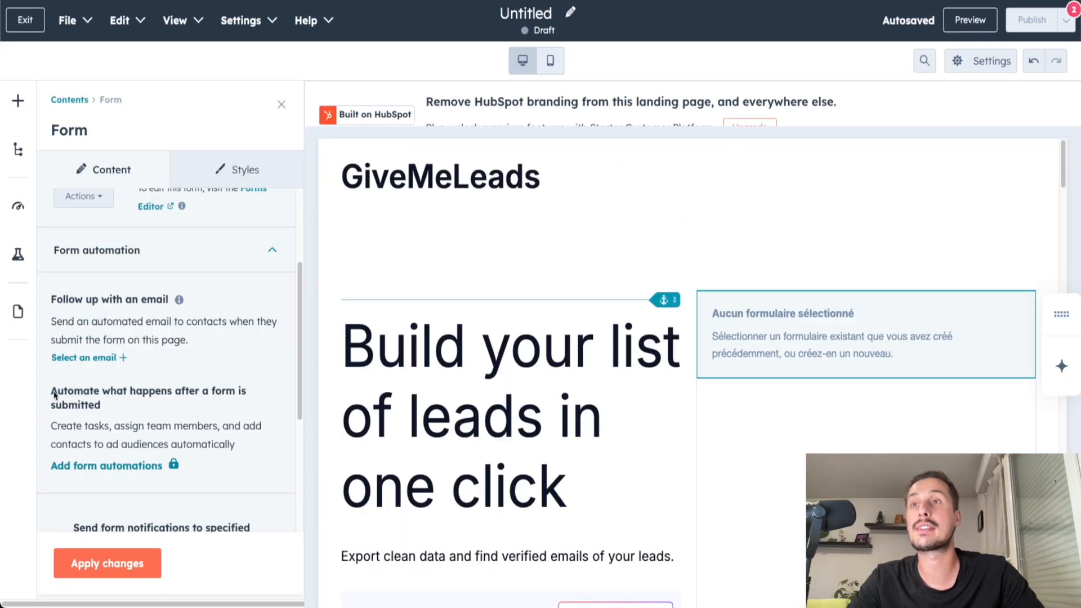
pyautogui.moveTo(54, 393); pyautogui.dragTo(152, 401)
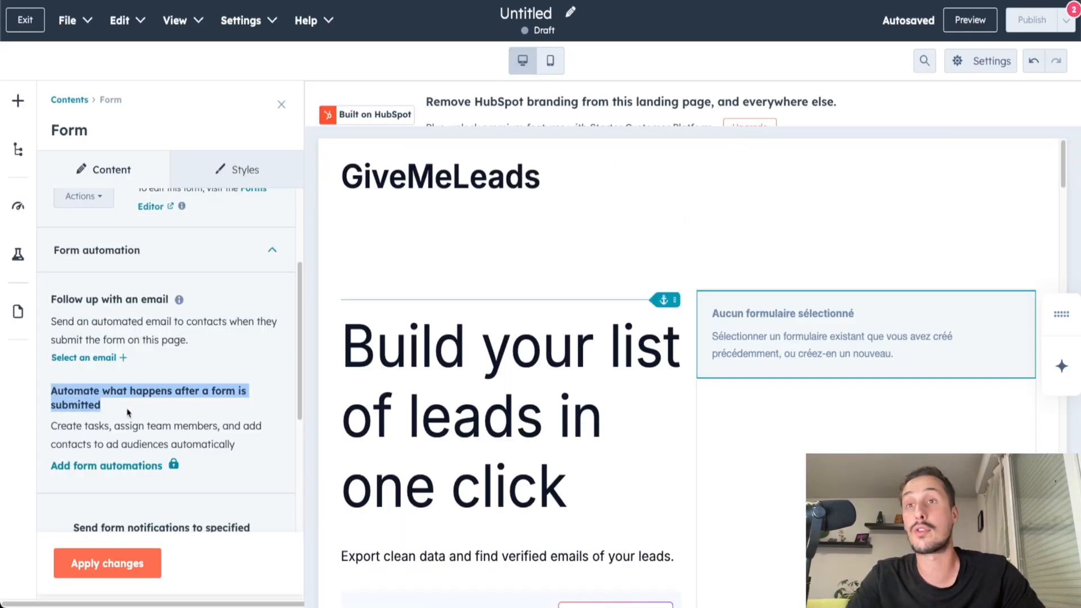
# Choose the available email address for form notifications, and turn off sending notifications to specified addresses instead of the defaults.
pyautogui.scroll(-4, 130, 414)
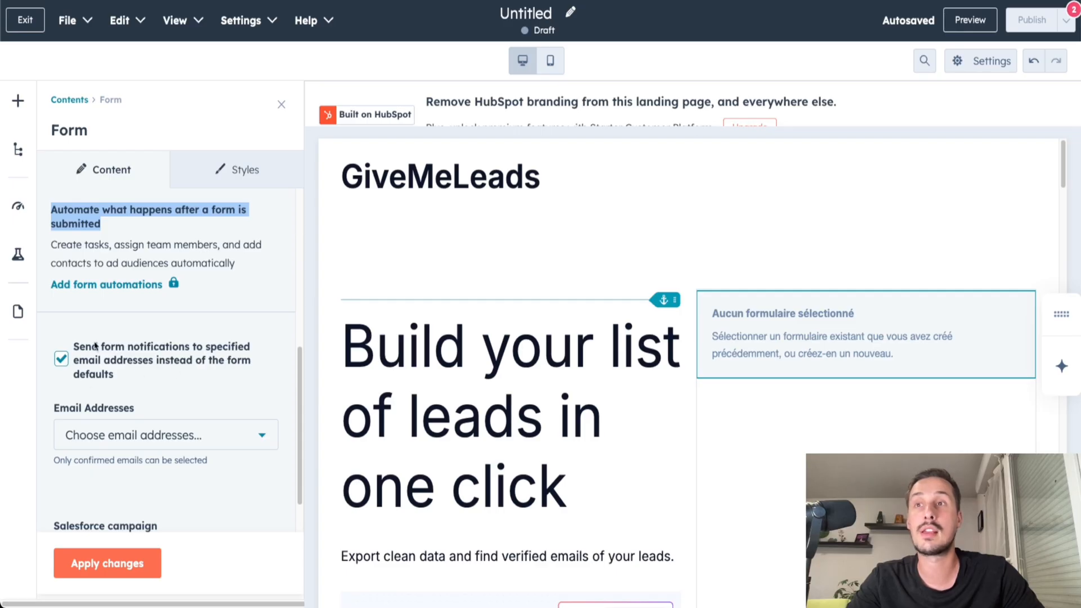
pyautogui.scroll(-1, 163, 388)
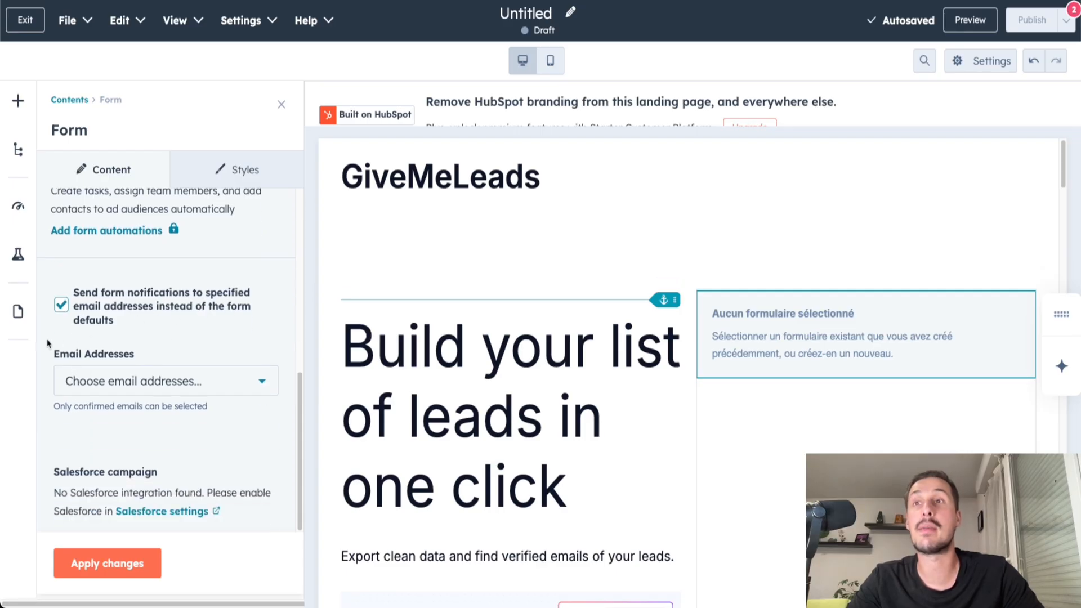
pyautogui.click(129, 374)
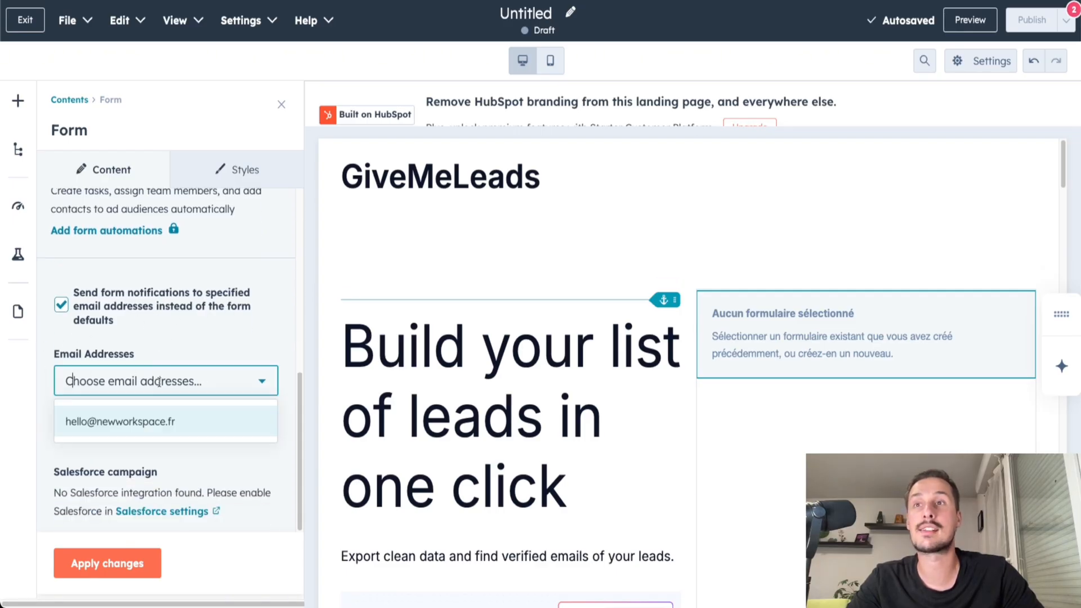
pyautogui.click(118, 424)
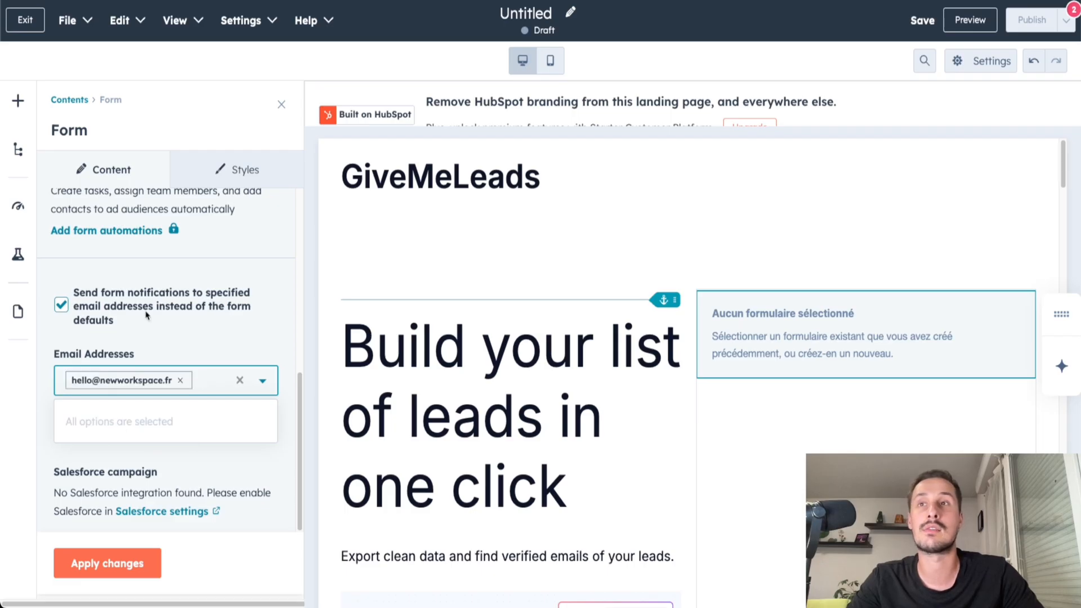
pyautogui.click(175, 303)
# Set the form title to "Get 10 leads for free" and apply the changes to the form module.
pyautogui.scroll(5, 174, 473)
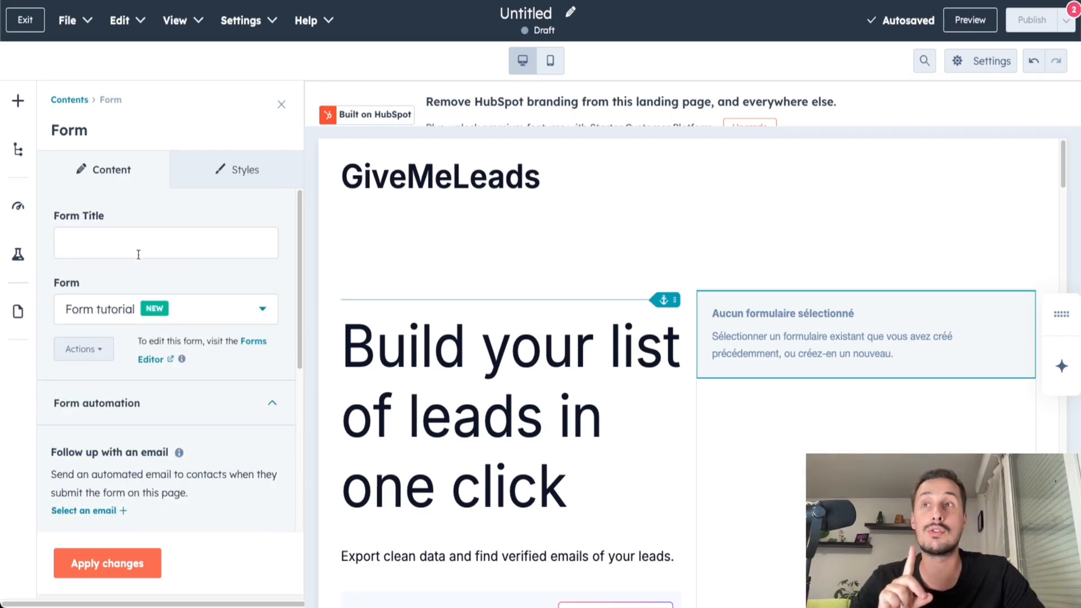
pyautogui.click(110, 241)
pyautogui.write('Get 10 leads for free')
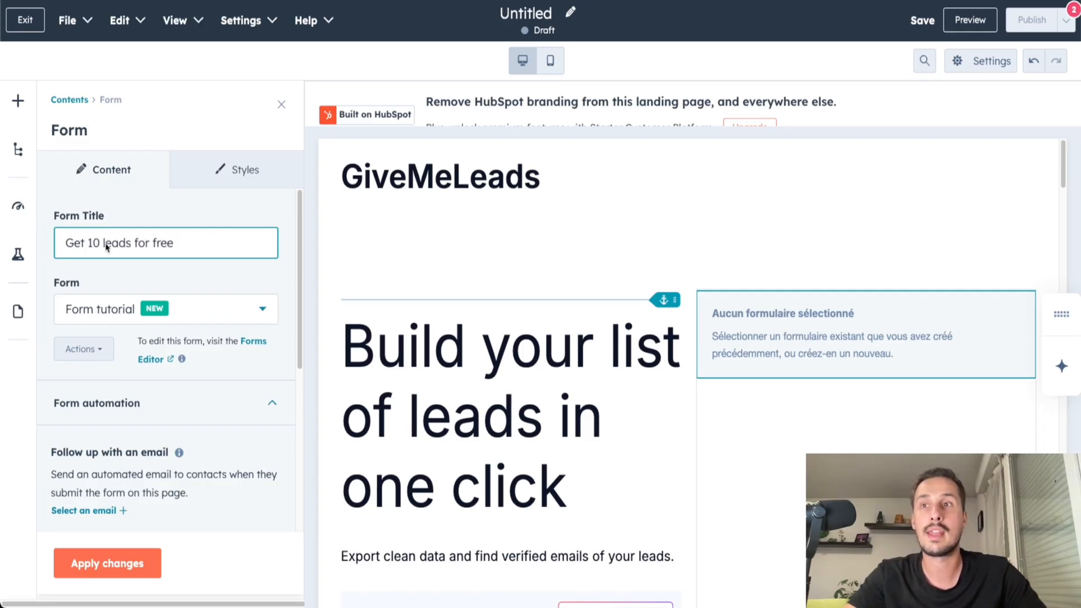
pyautogui.click(99, 565)
# Check the embedded form on the landing page and open the page's preview.
pyautogui.scroll(-4, 164, 273)
pyautogui.scroll(-5, 617, 487)
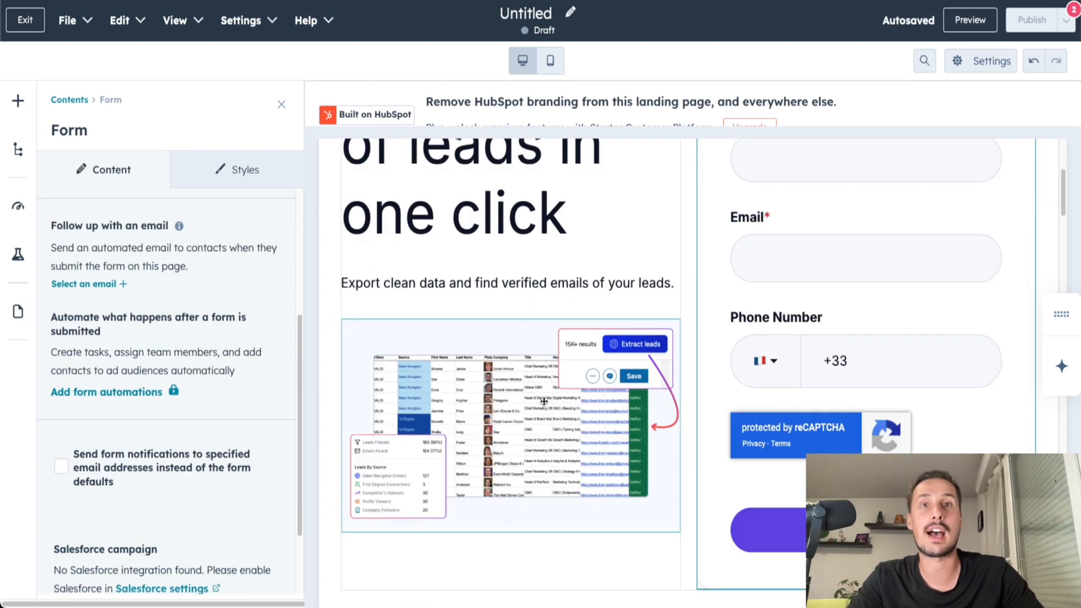
pyautogui.scroll(1, 862, 331)
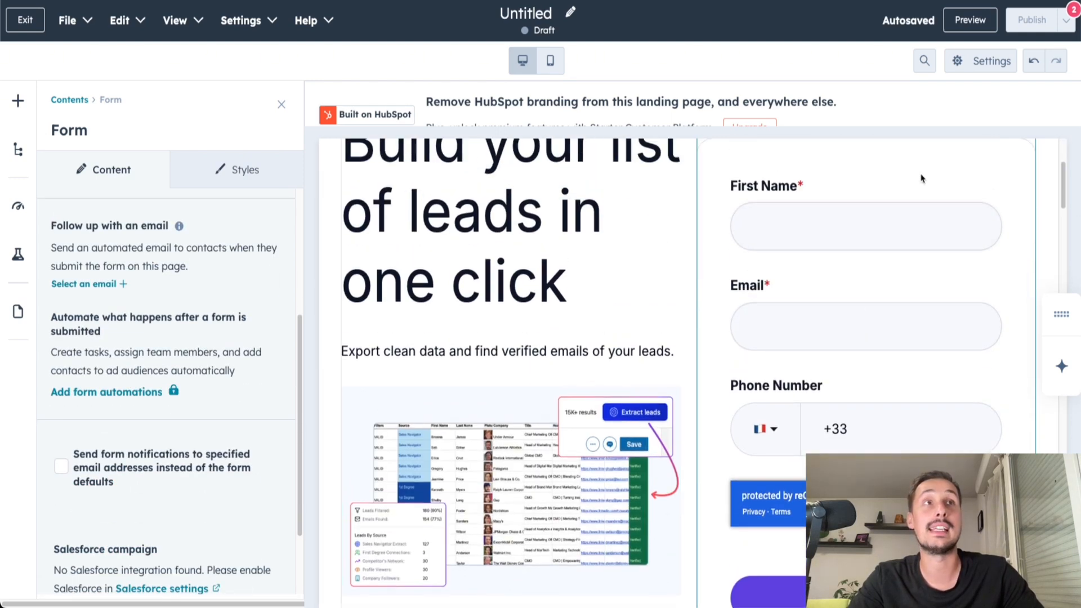
pyautogui.click(970, 20)
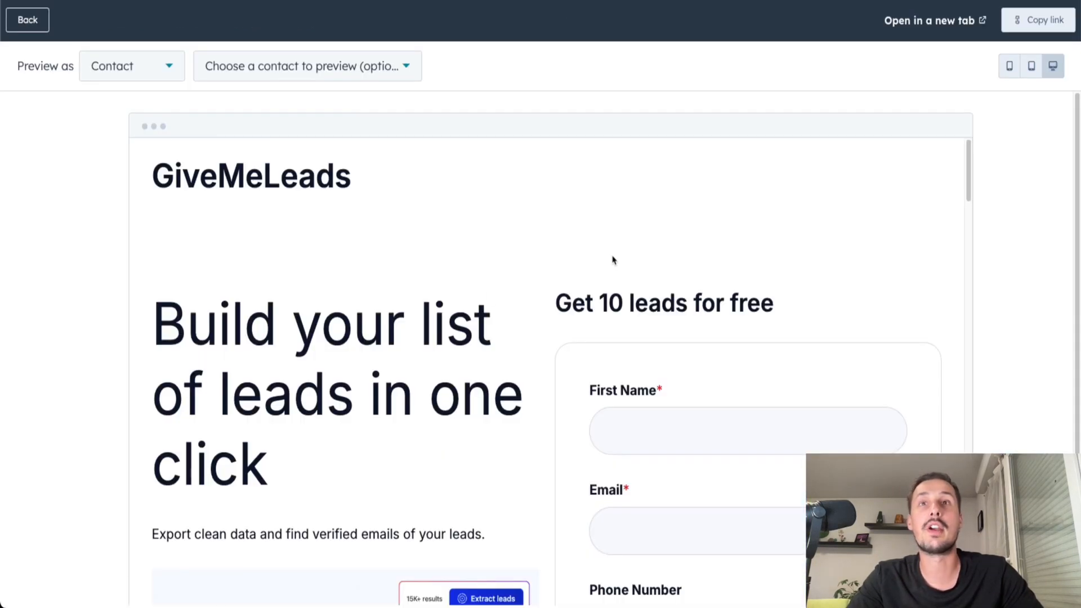
# Review the headline, description, image and form title in the landing page preview.
pyautogui.moveTo(153, 325); pyautogui.dragTo(403, 454)
pyautogui.scroll(-2, 404, 454)
pyautogui.moveTo(159, 424); pyautogui.dragTo(444, 431)
pyautogui.scroll(-2, 263, 465)
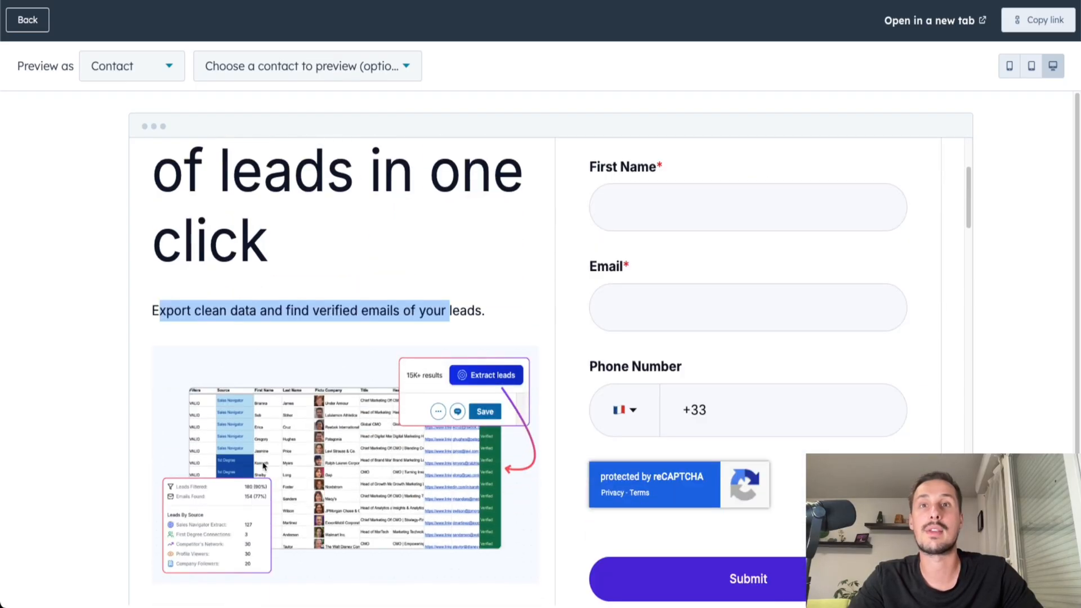
pyautogui.scroll(2, 704, 313)
pyautogui.moveTo(556, 175); pyautogui.dragTo(860, 217)
pyautogui.click(628, 222)
pyautogui.scroll(-1, 628, 222)
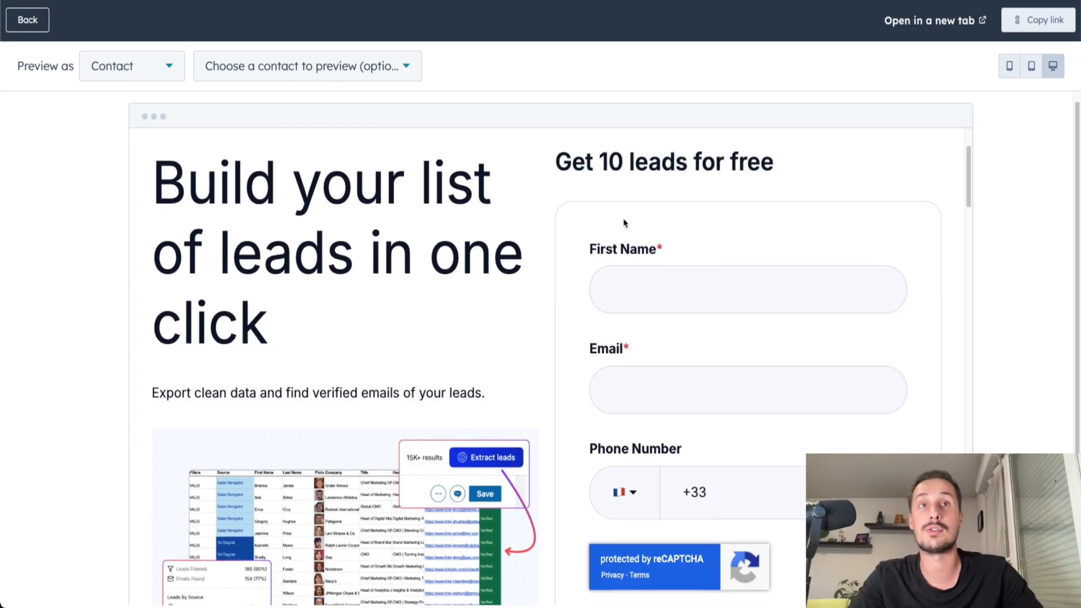
# Check the First Name, Email and Phone Number form fields and the sections below them in the page preview.
pyautogui.moveTo(576, 253); pyautogui.dragTo(681, 254)
pyautogui.moveTo(580, 356); pyautogui.dragTo(647, 355)
pyautogui.moveTo(587, 458); pyautogui.dragTo(751, 455)
pyautogui.scroll(-5, 743, 445)
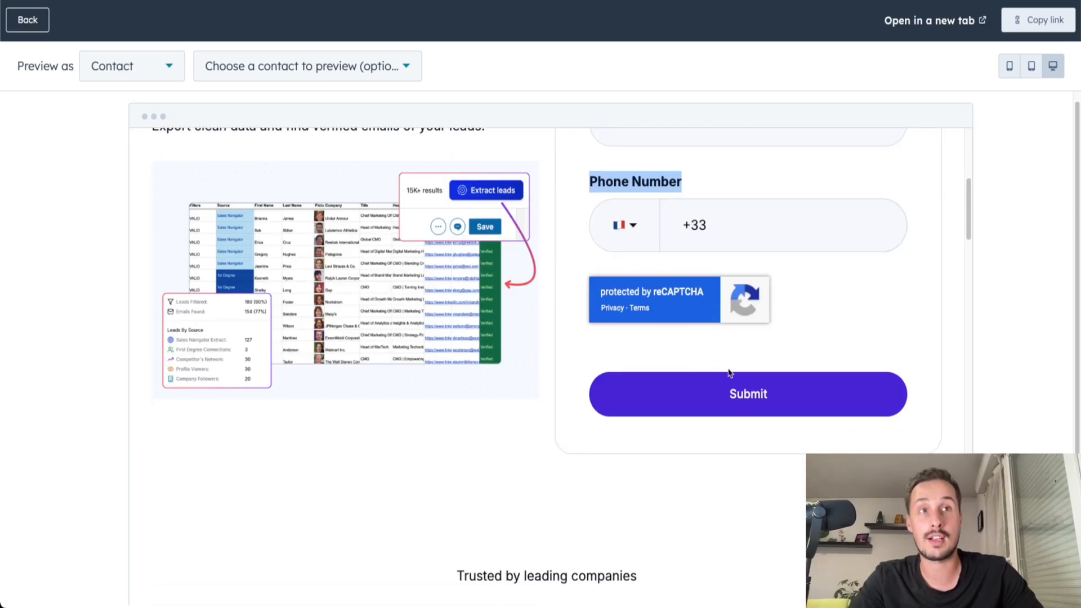
pyautogui.scroll(1, 529, 379)
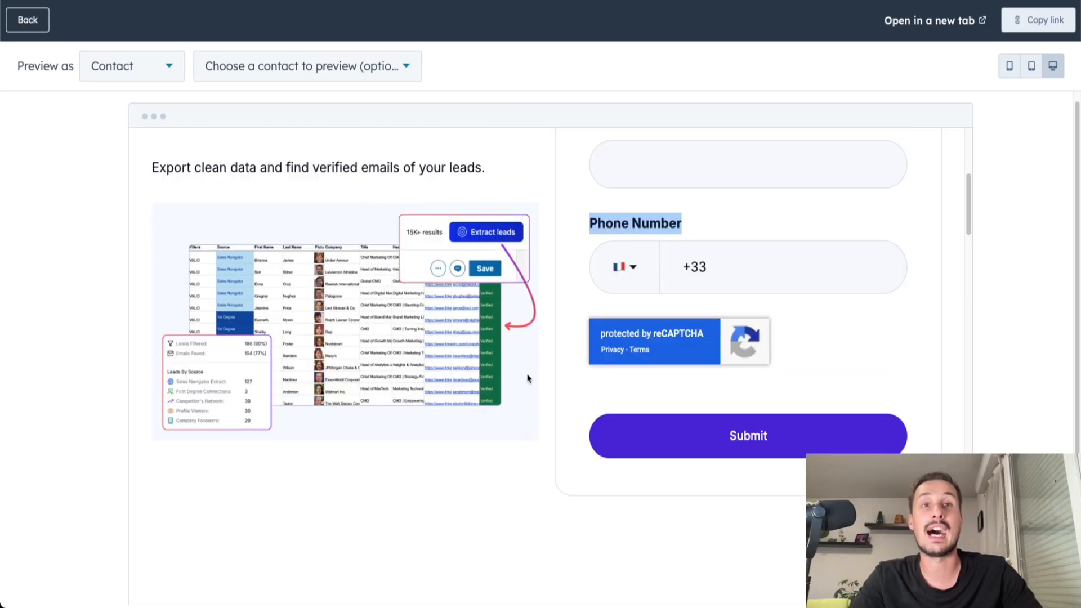
pyautogui.scroll(-6, 529, 379)
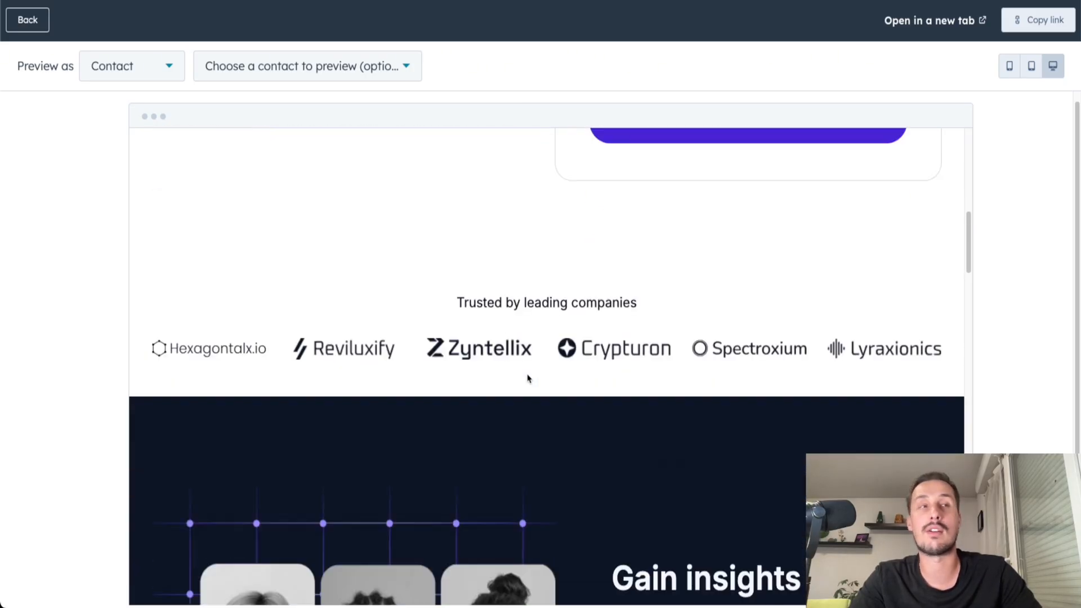
pyautogui.scroll(-5, 529, 378)
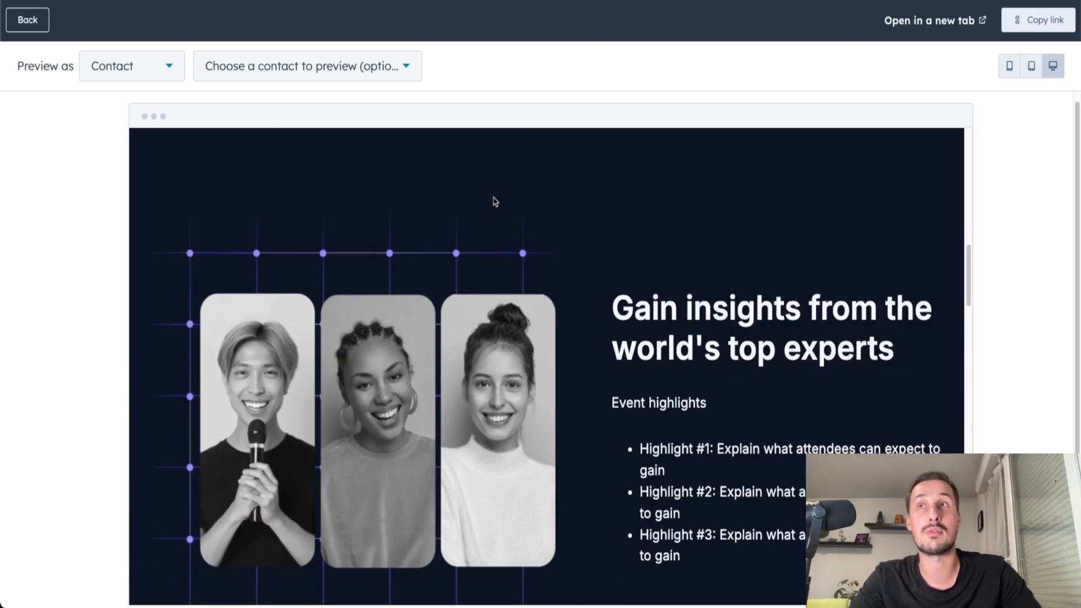
# Return to the page editor and delete the dark "Gain insights from the world's top experts" section.
pyautogui.click(42, 26)
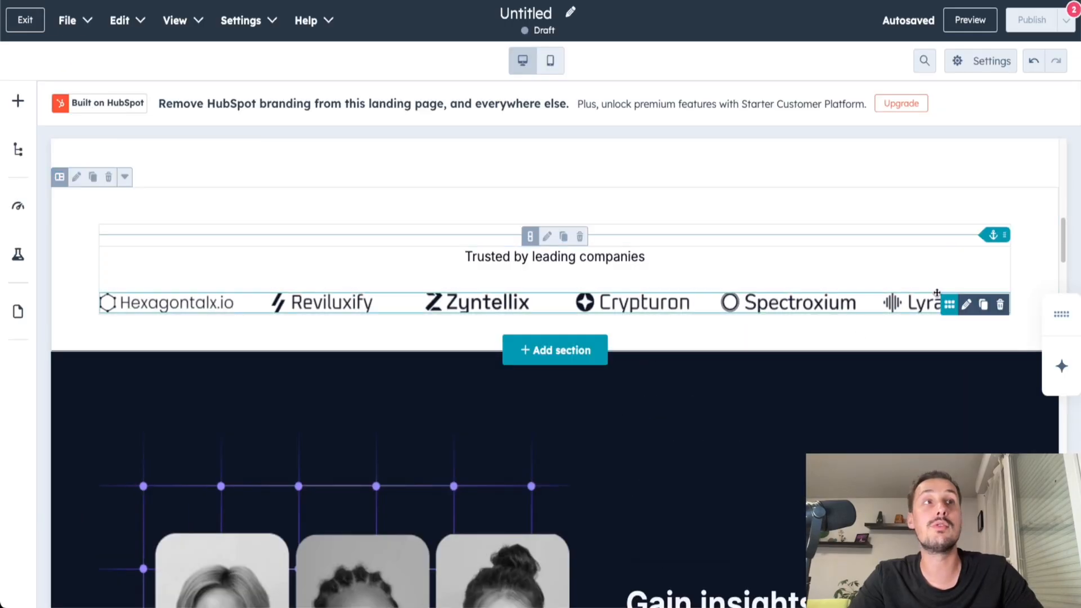
pyautogui.scroll(-2, 678, 222)
pyautogui.click(737, 280)
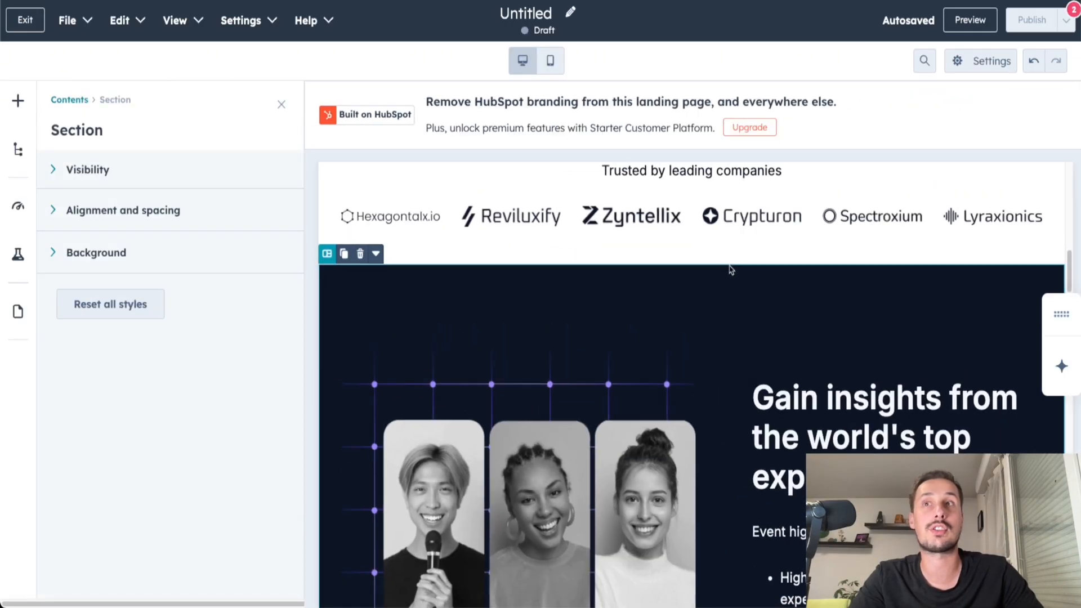
pyautogui.click(361, 254)
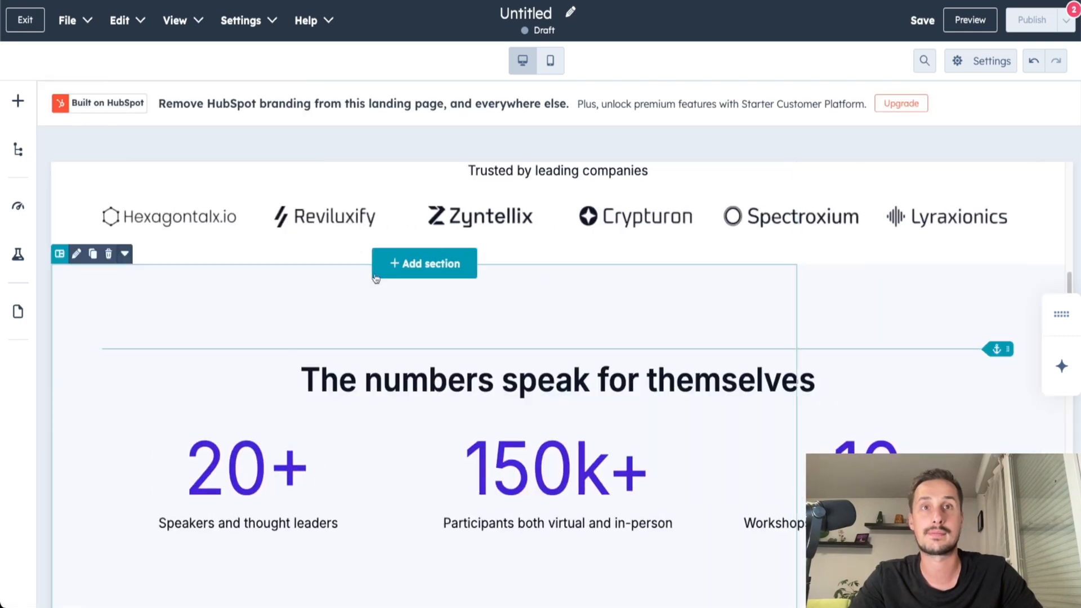
# Set the rich text font size of the form module's "Get 10 leads for free" title to 20px.
pyautogui.scroll(3, 647, 351)
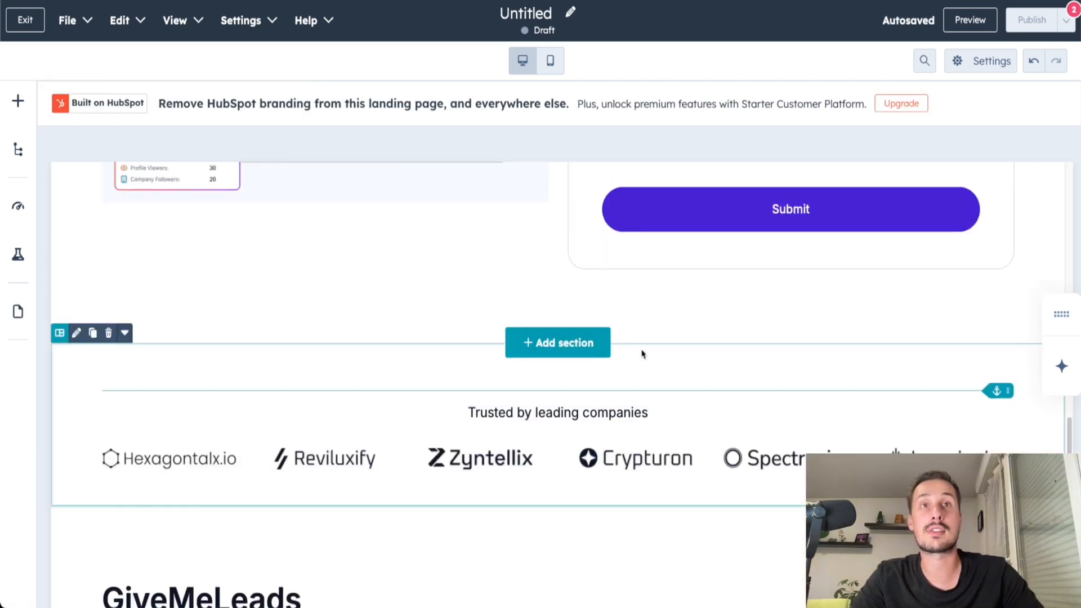
pyautogui.scroll(8, 622, 380)
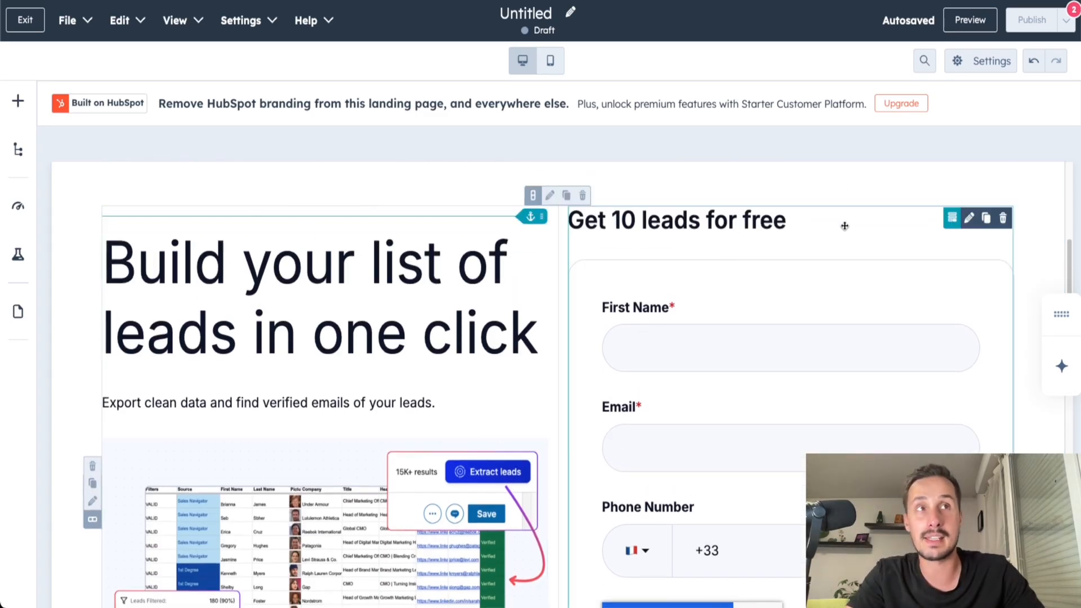
pyautogui.click(907, 219)
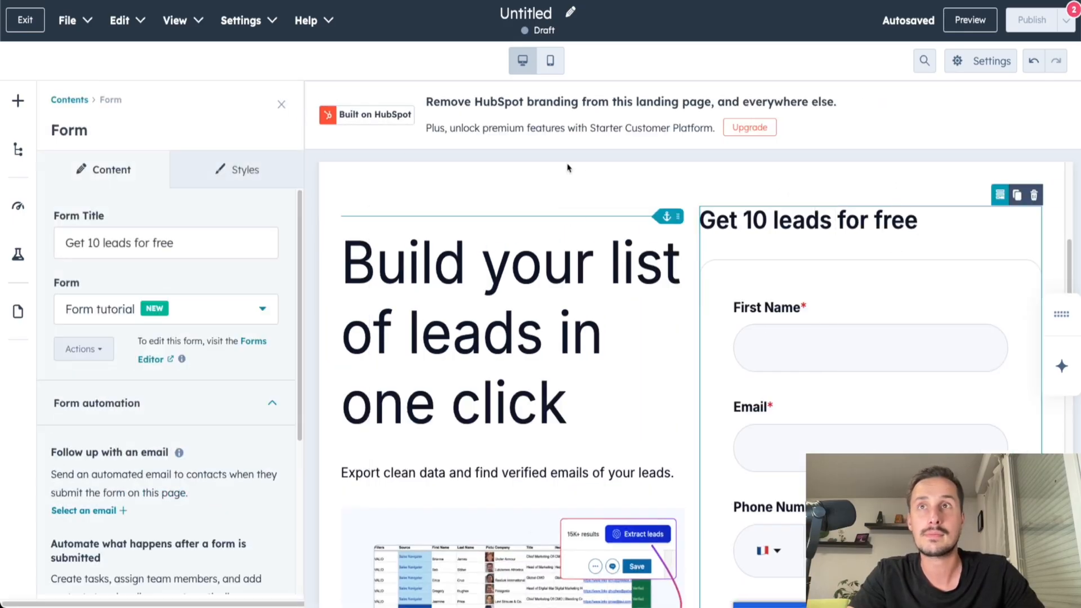
pyautogui.click(232, 171)
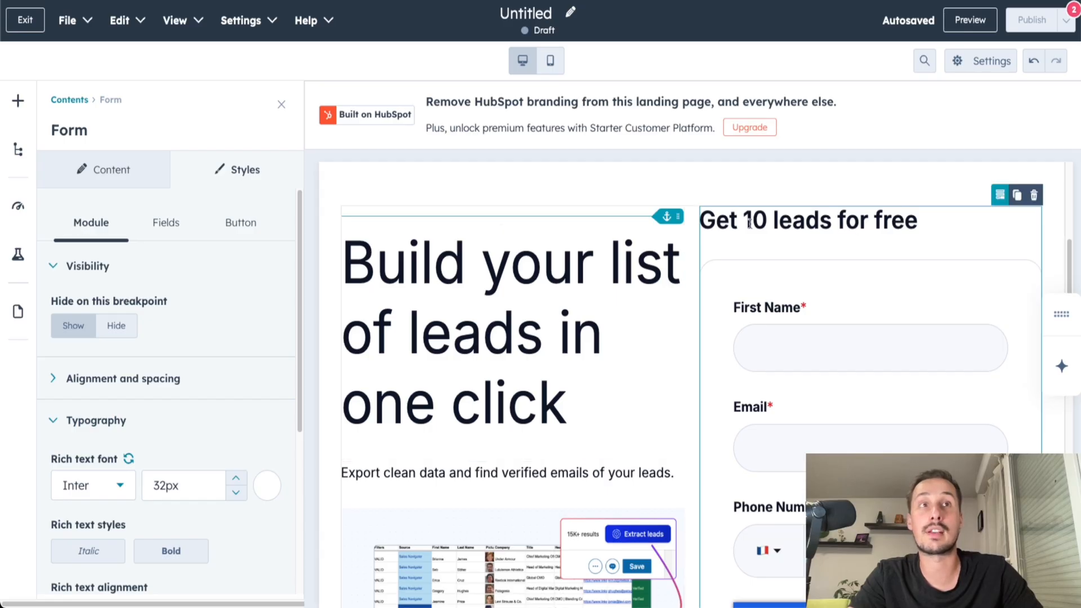
pyautogui.click(238, 496)
pyautogui.click(237, 497)
pyautogui.click(238, 496)
pyautogui.click(237, 497)
pyautogui.click(237, 497)
pyautogui.click(237, 497)
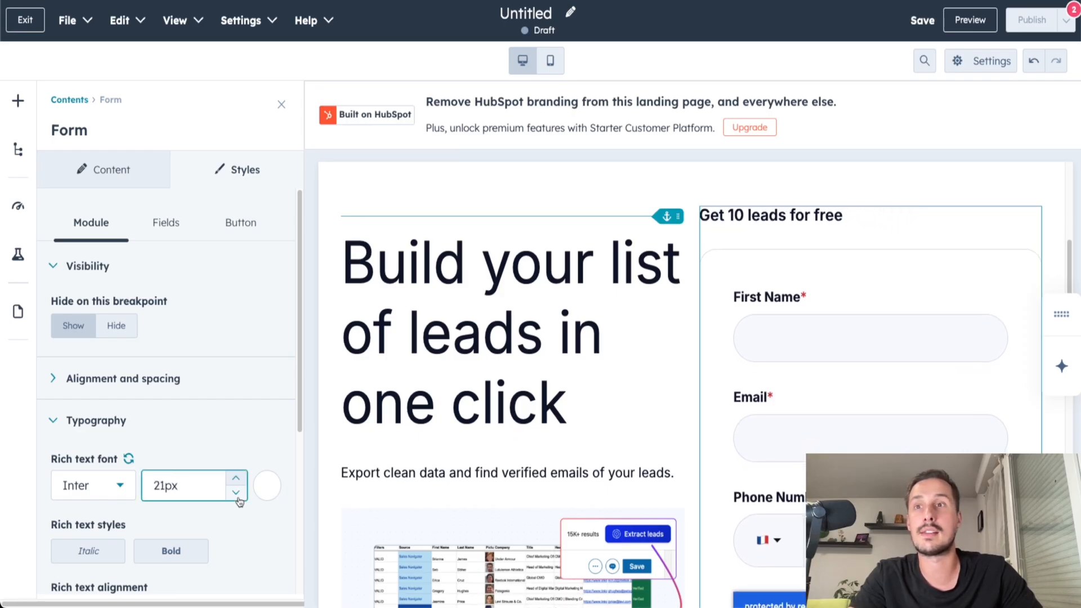
pyautogui.click(237, 497)
# Center the form title and set the form module's left padding to 50px.
pyautogui.scroll(-2, 121, 499)
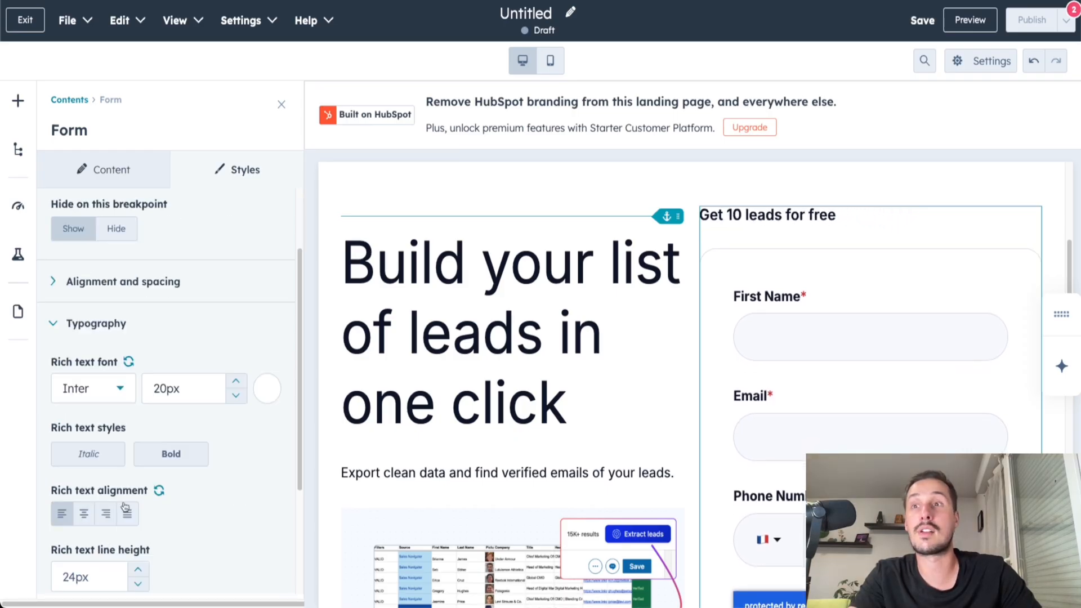
pyautogui.click(83, 513)
pyautogui.click(727, 225)
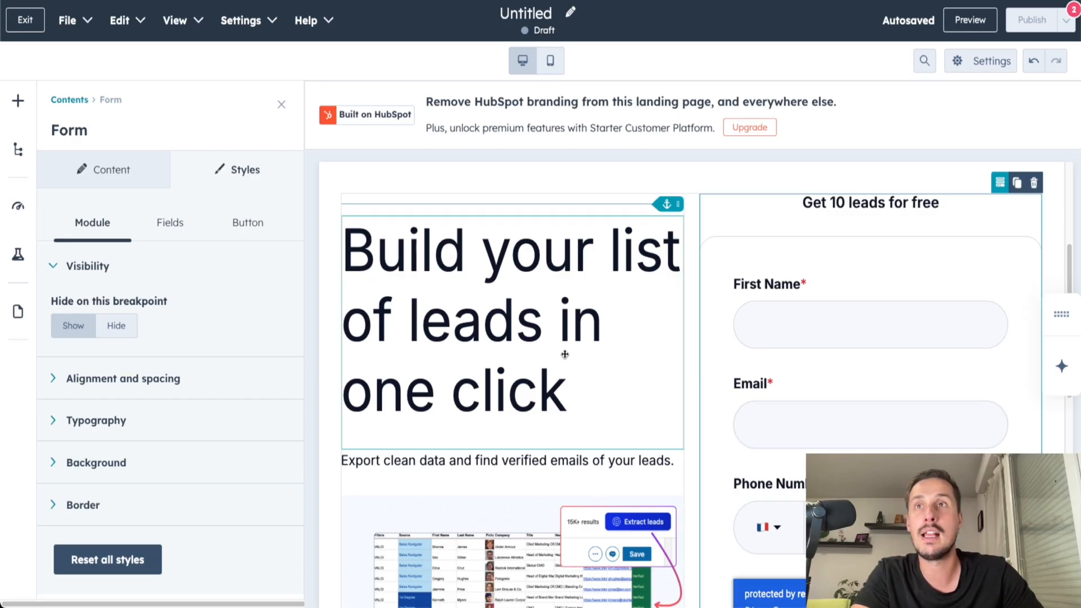
pyautogui.click(79, 385)
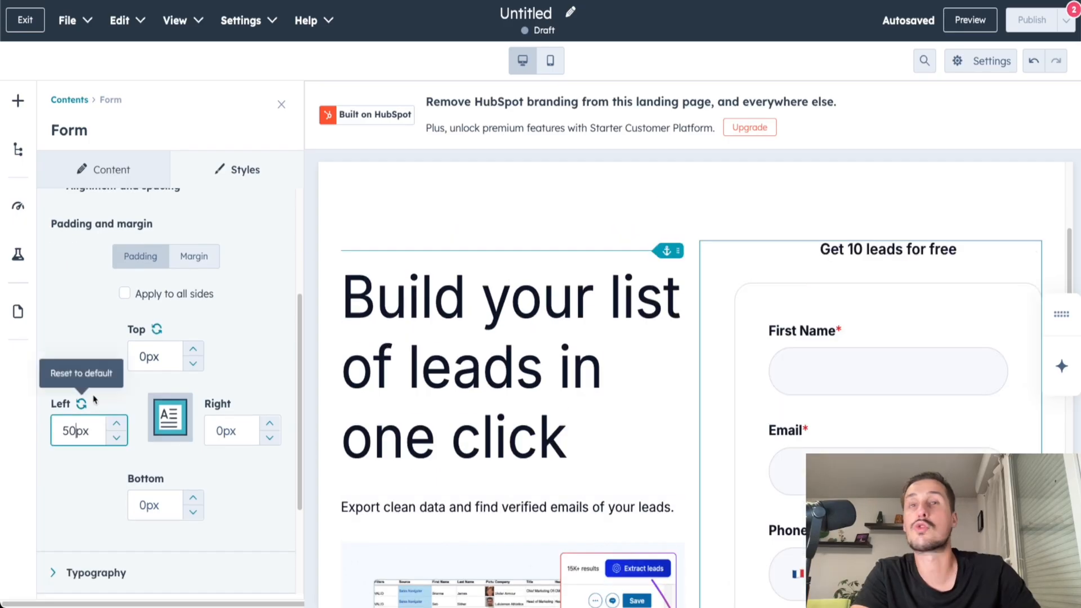
# Set the label font size of the form fields to 13px.
pyautogui.scroll(3, 88, 374)
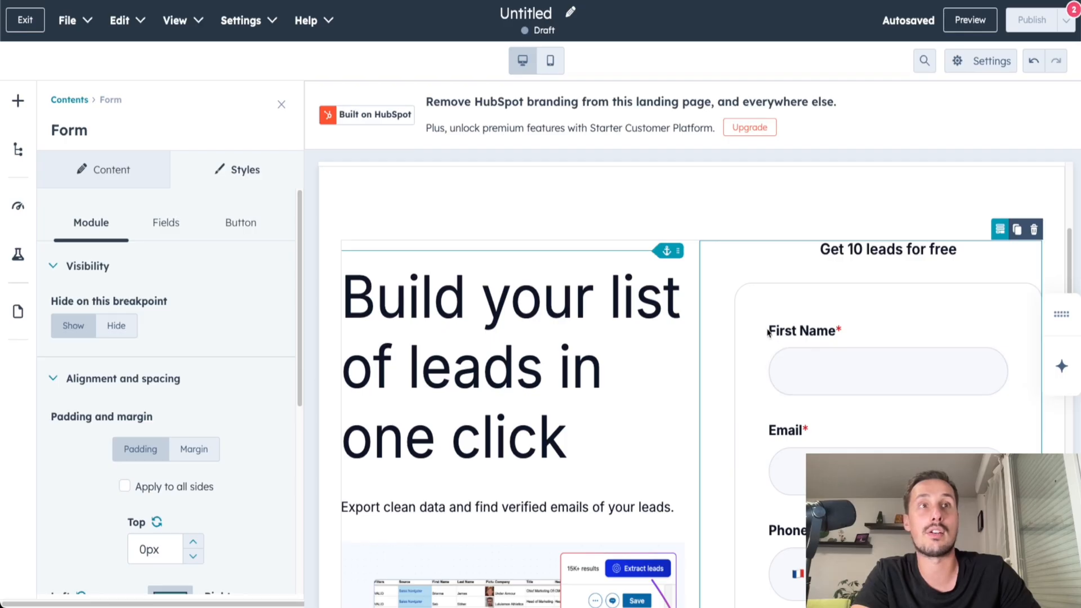
pyautogui.click(158, 224)
pyautogui.click(77, 307)
pyautogui.scroll(-1, 48, 318)
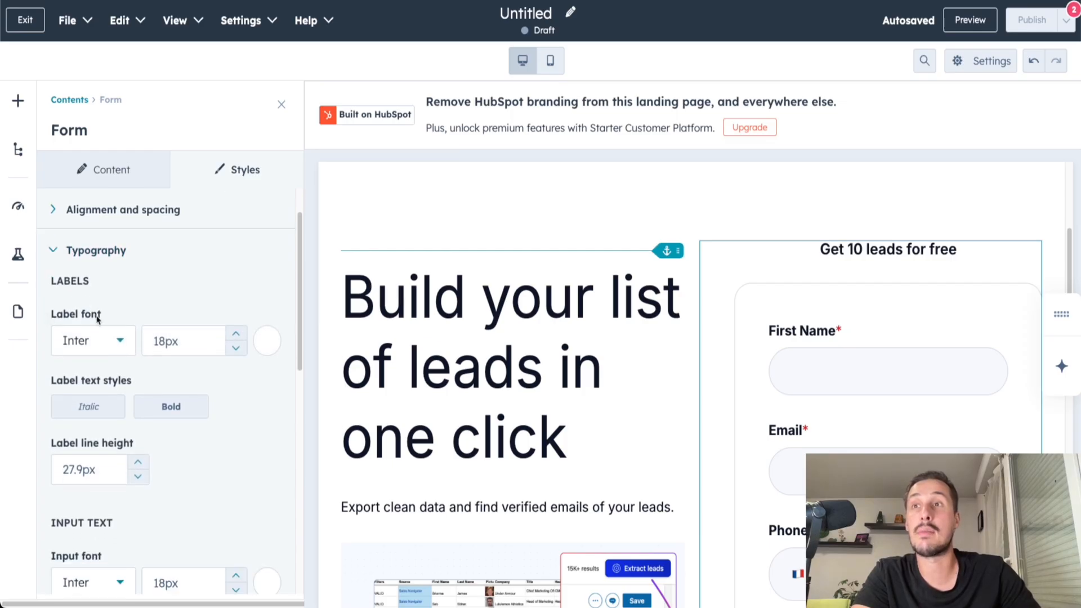
pyautogui.click(236, 350)
pyautogui.click(236, 350)
pyautogui.click(236, 350)
pyautogui.click(236, 351)
pyautogui.click(236, 350)
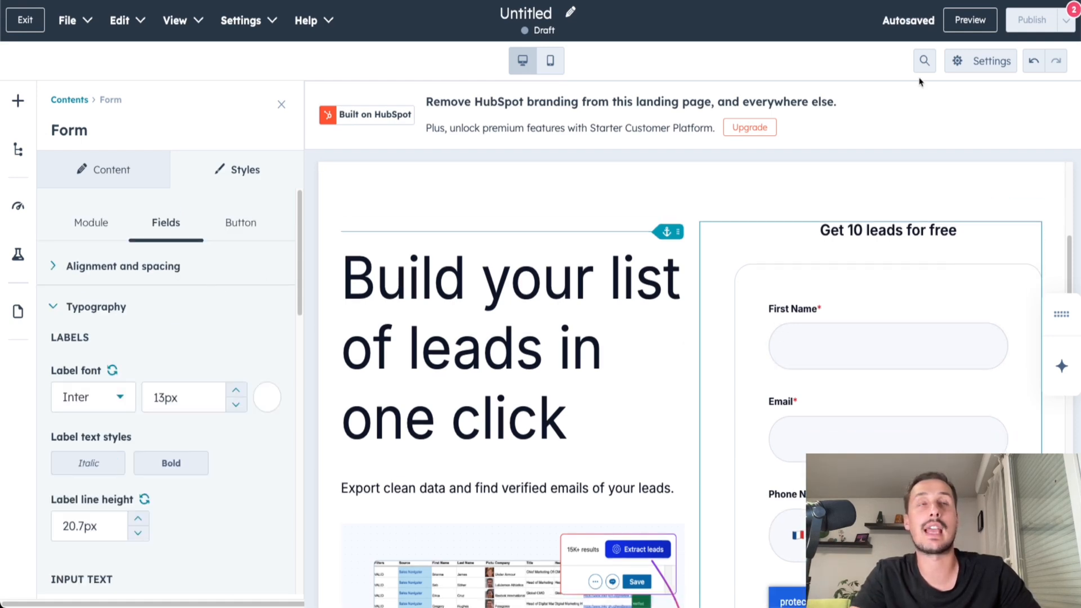
# Preview the landing page to check the restyled form, and return to the editor.
pyautogui.click(970, 20)
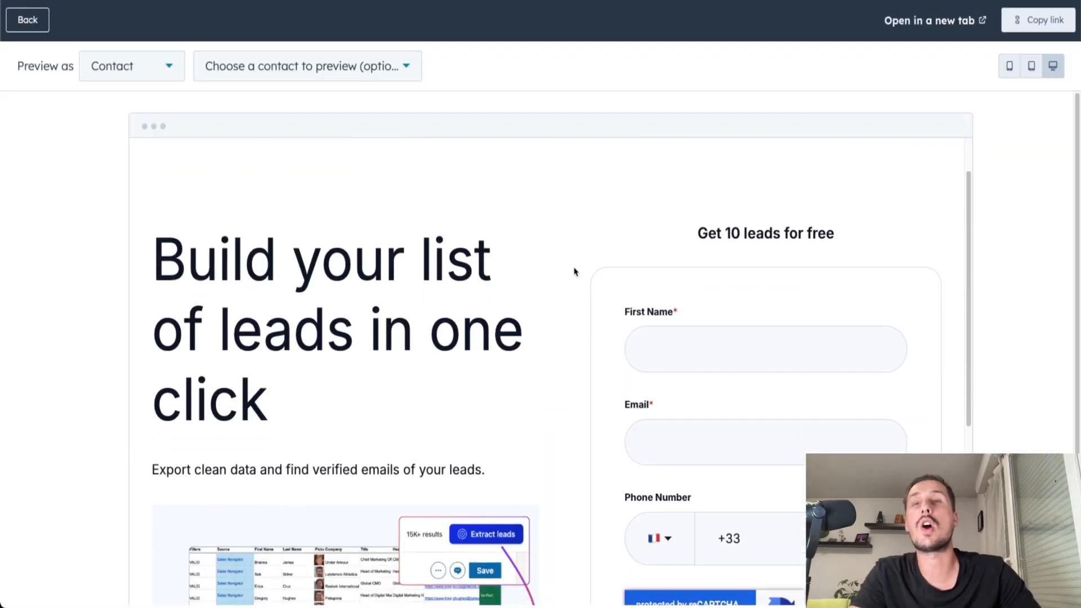
pyautogui.scroll(-2, 575, 276)
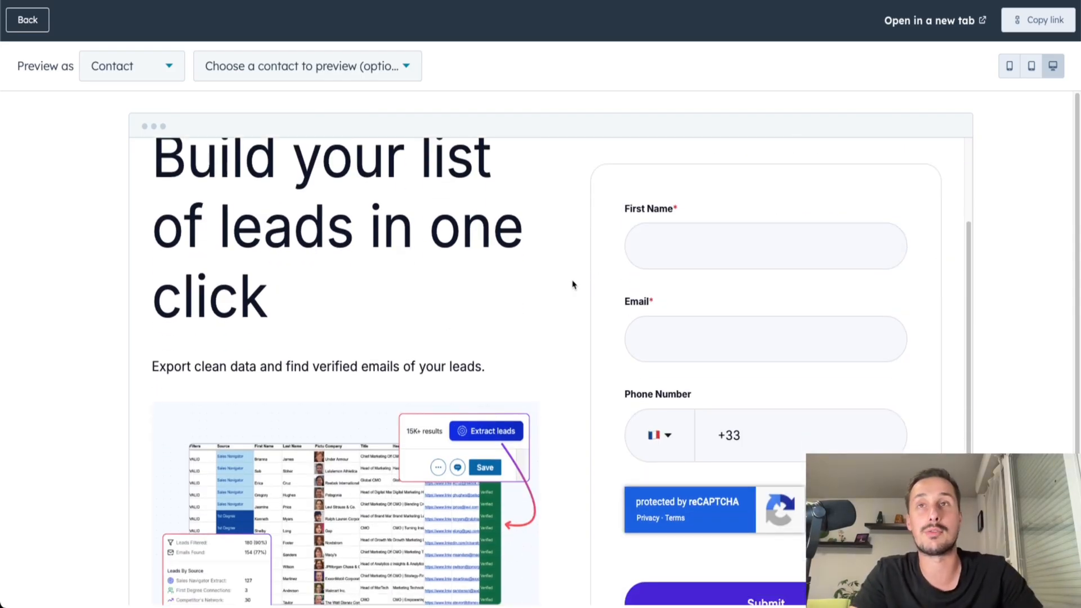
pyautogui.scroll(-1, 573, 284)
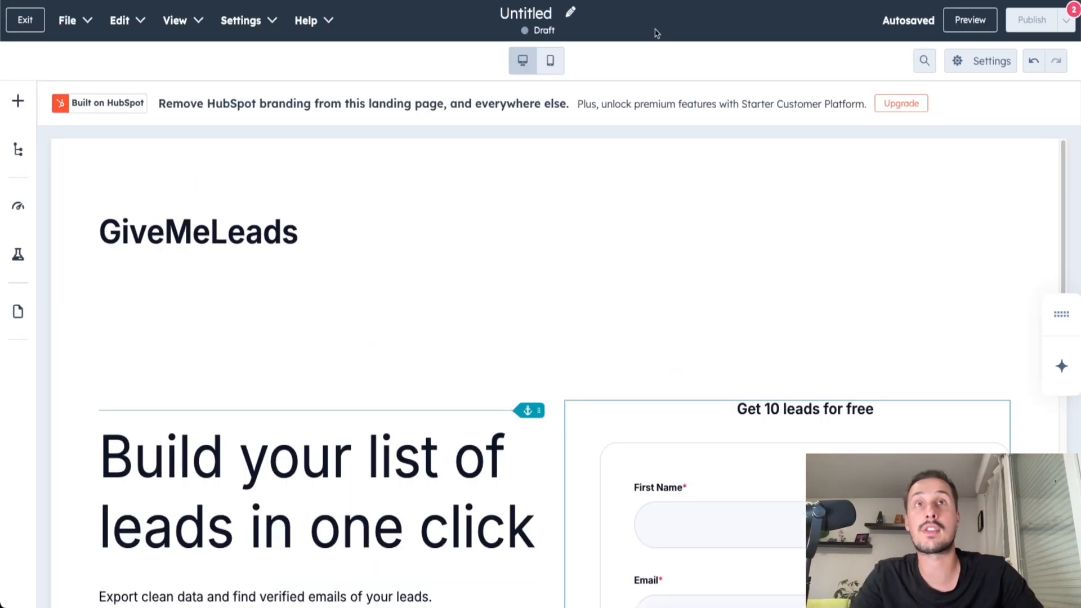
# Rename the untitled landing page to "GiveMeLeads LP".
pyautogui.click(556, 11)
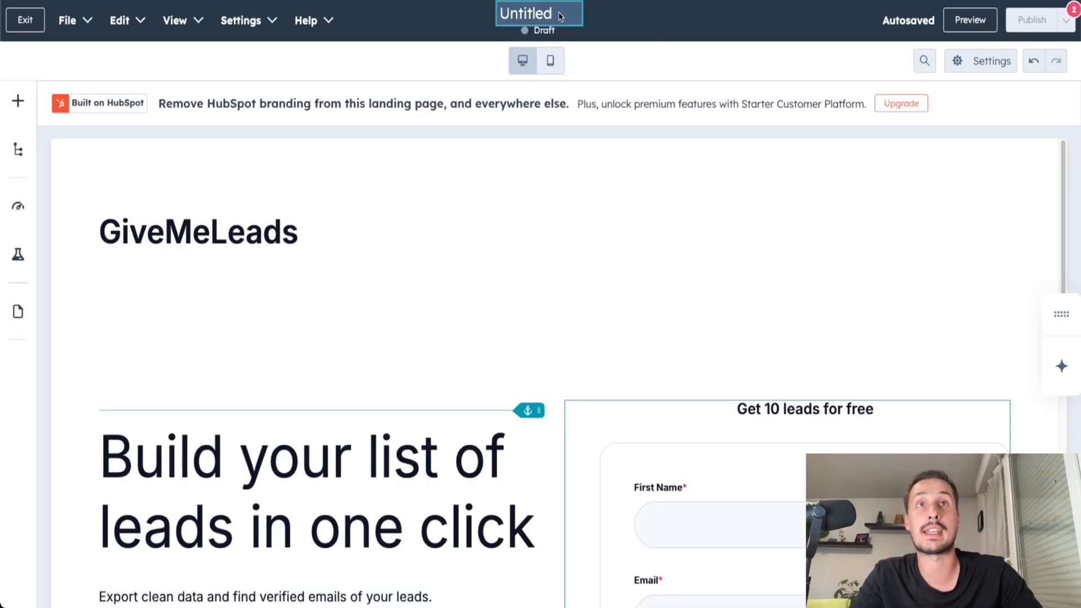
pyautogui.moveTo(554, 12); pyautogui.dragTo(488, 16)
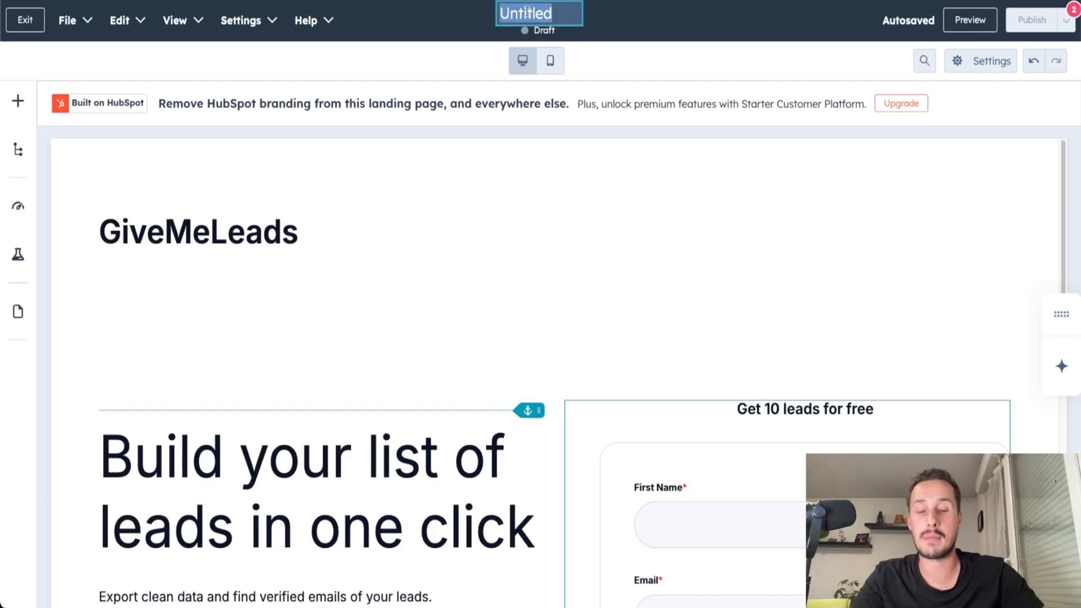
pyautogui.write('GiveMe')
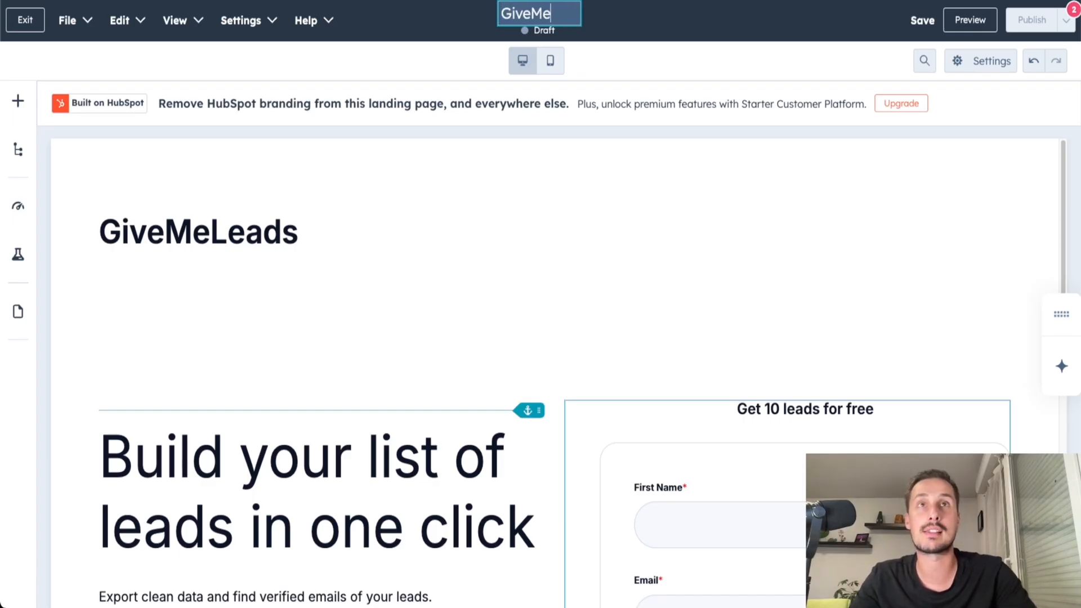
pyautogui.write('Leads LP')
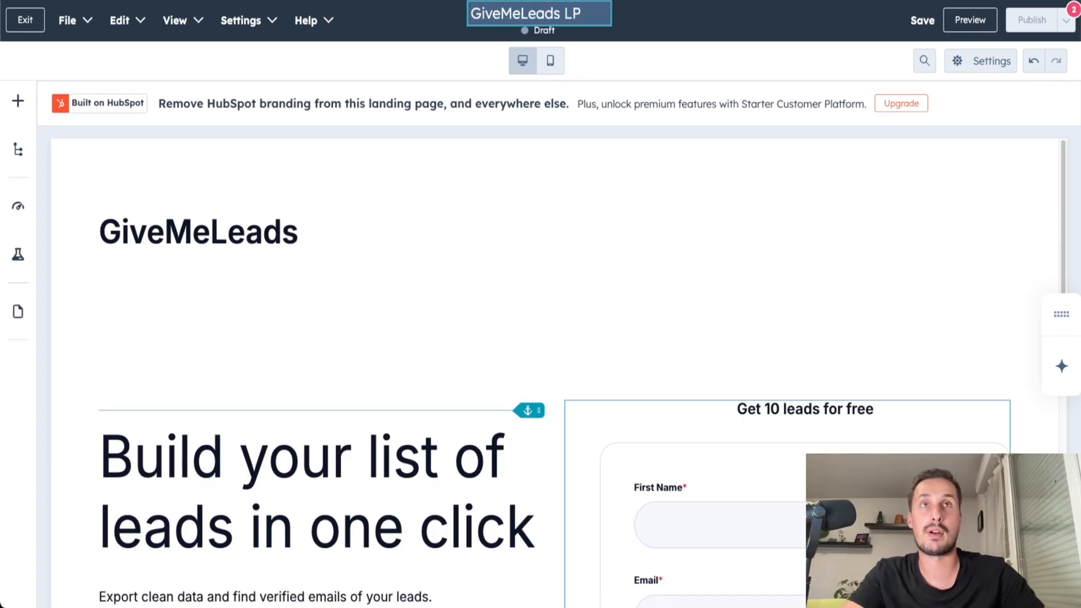
pyautogui.press('Return')
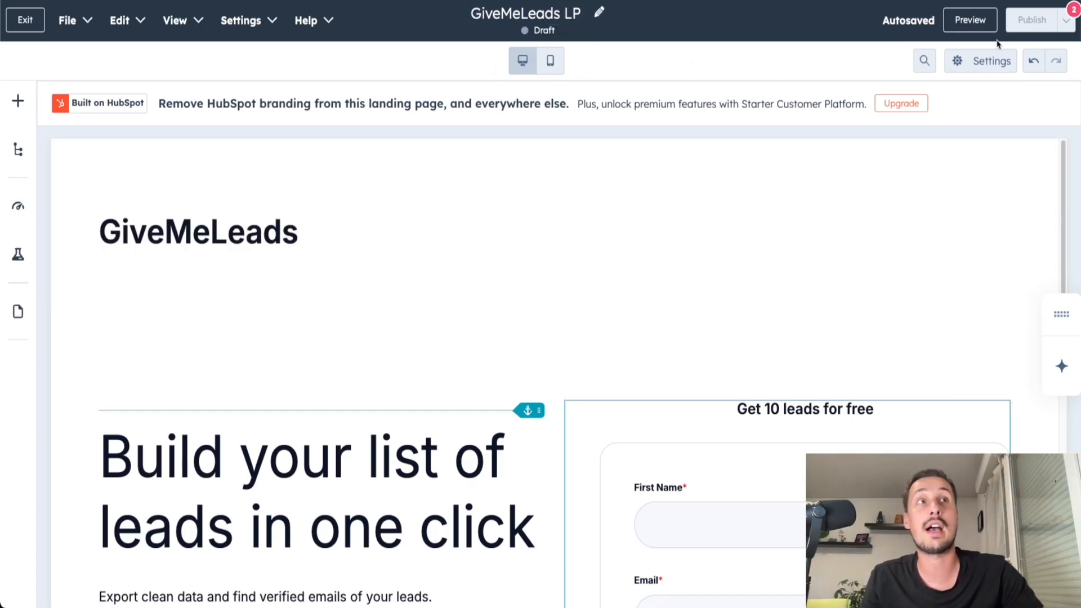
# Set the page title to "Get 10 leads for free with GiveMeLeads" in the page's general settings.
pyautogui.click(986, 60)
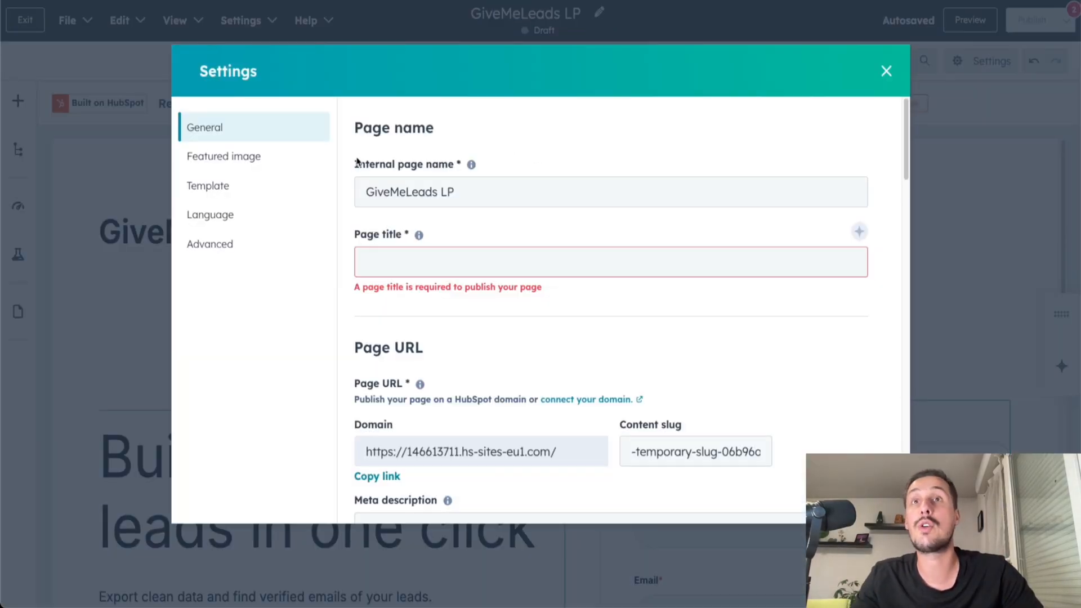
pyautogui.moveTo(352, 166); pyautogui.dragTo(364, 189)
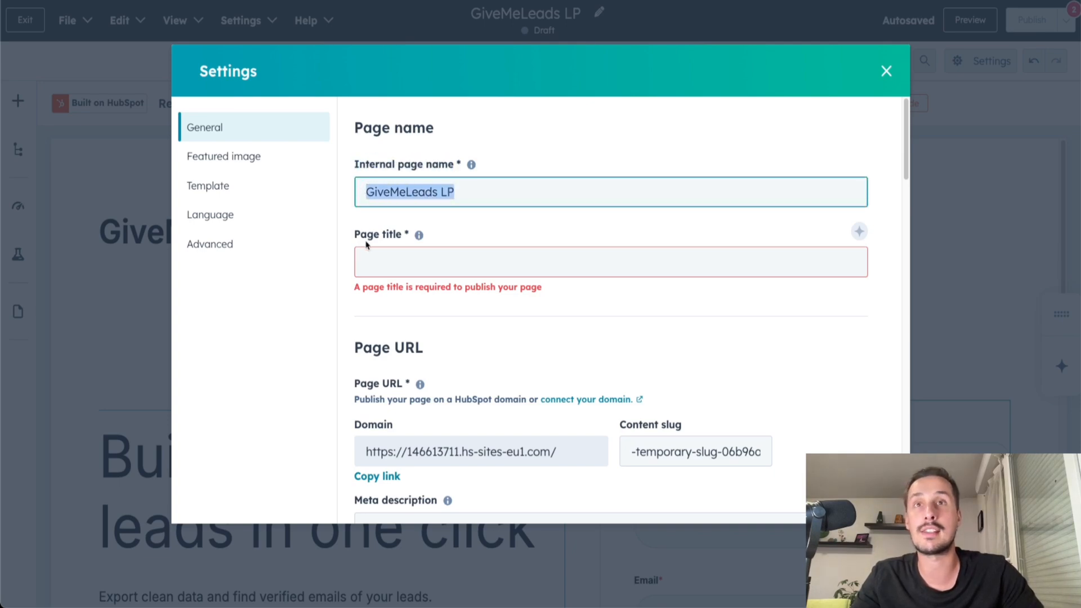
pyautogui.moveTo(353, 237); pyautogui.dragTo(402, 236)
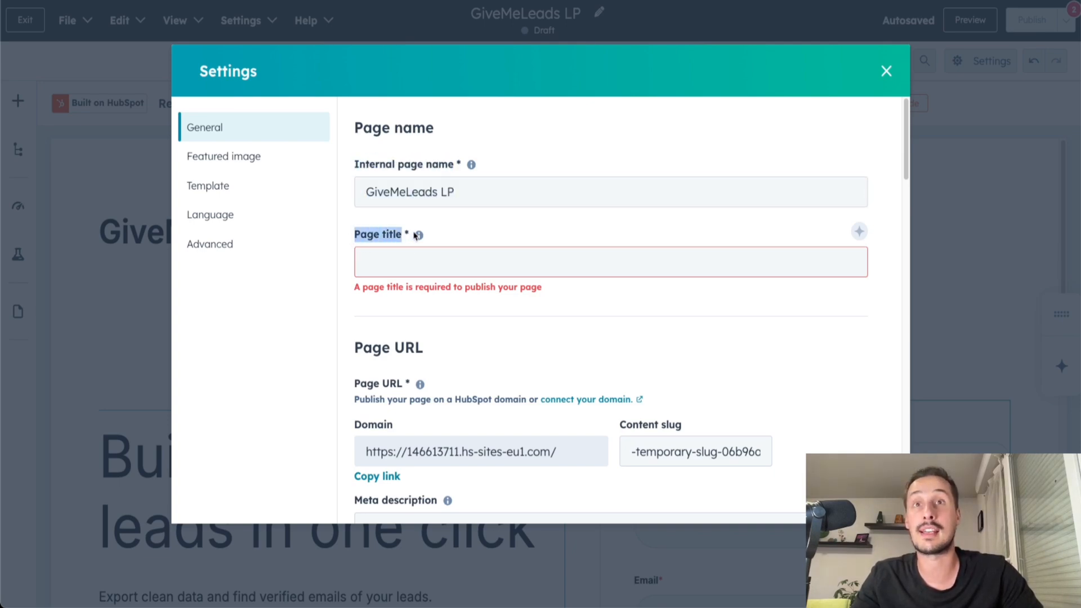
pyautogui.click(419, 261)
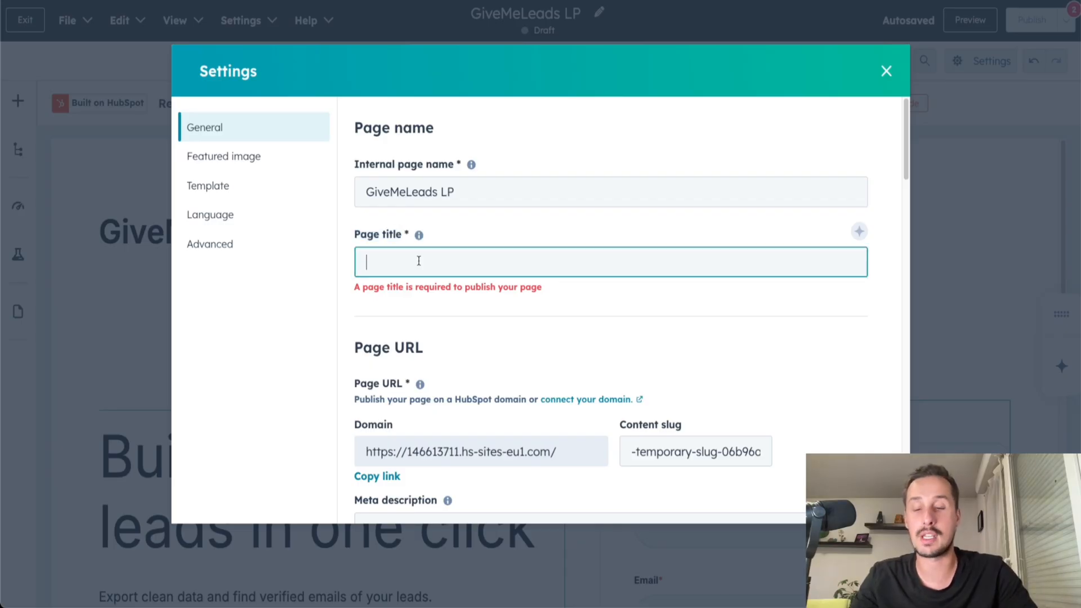
pyautogui.write('Get 10 leads fr')
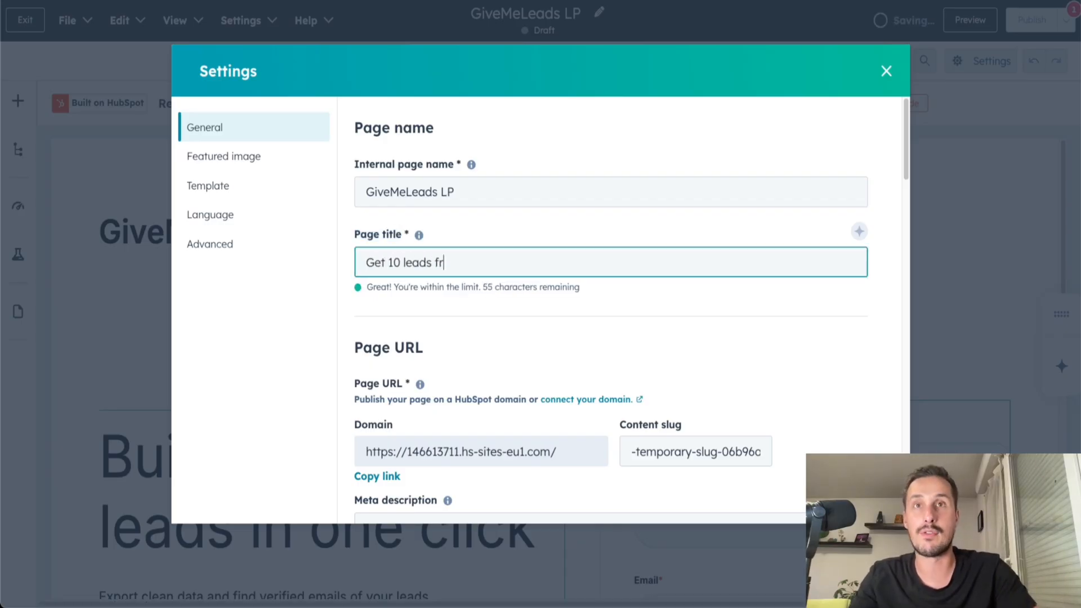
pyautogui.press('BackSpace')
pyautogui.write('or free with GiveMeLeads')
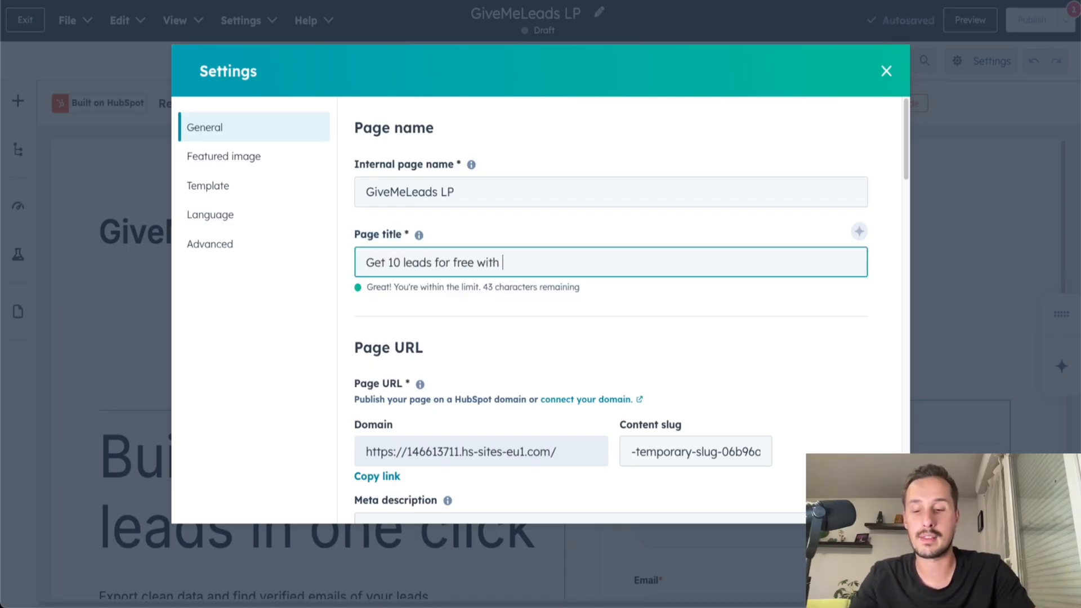
# Examine the Page URL settings, including the domain and content slug.
pyautogui.click(353, 273)
pyautogui.scroll(-1, 352, 274)
pyautogui.moveTo(353, 274); pyautogui.dragTo(442, 271)
pyautogui.click(494, 284)
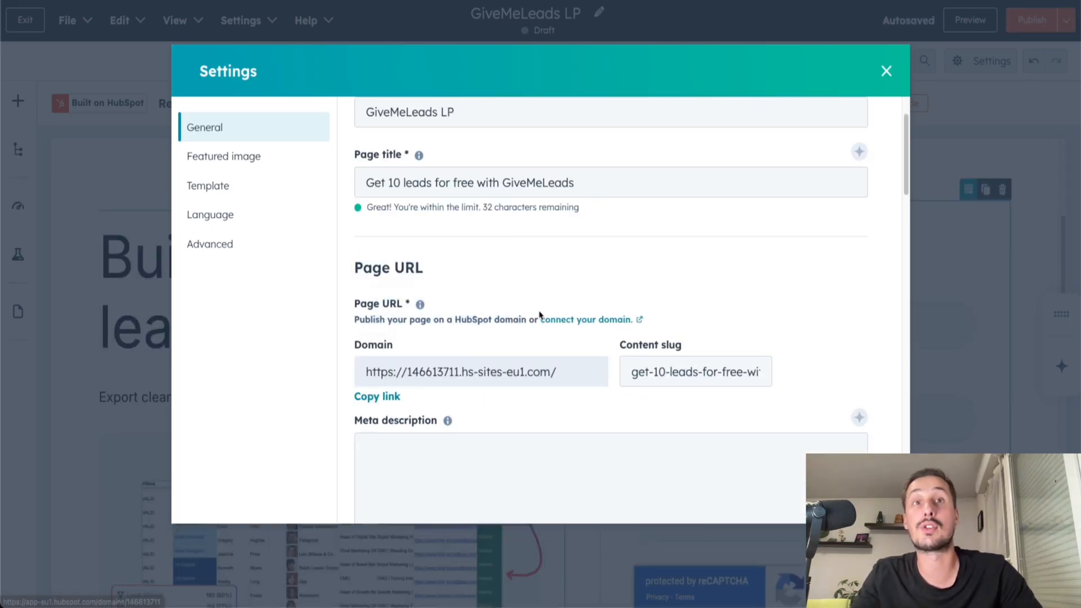
# Review the Meta description and Featured image options in the page settings.
pyautogui.scroll(-2, 724, 316)
pyautogui.moveTo(355, 328); pyautogui.dragTo(435, 333)
pyautogui.scroll(-4, 500, 329)
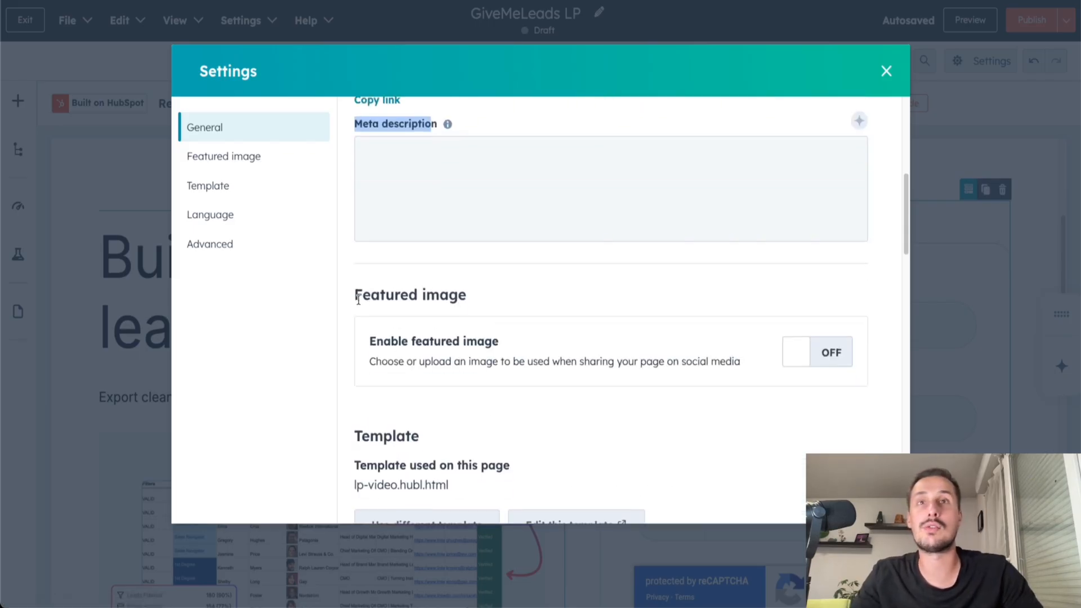
pyautogui.moveTo(353, 303); pyautogui.dragTo(490, 306)
pyautogui.click(516, 302)
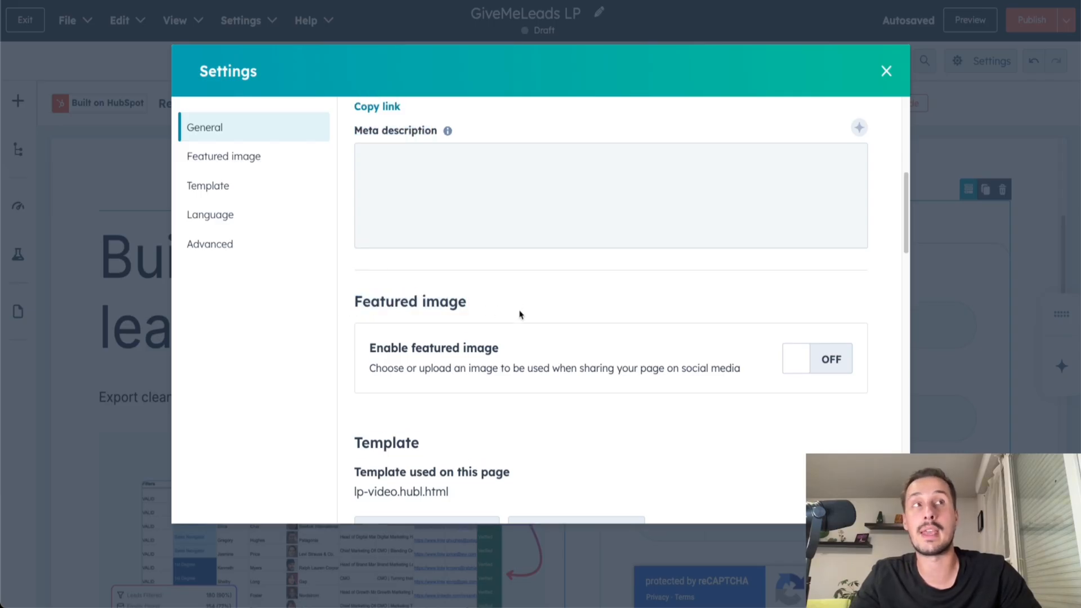
# Set the page language to English in the page settings.
pyautogui.scroll(-15, 517, 310)
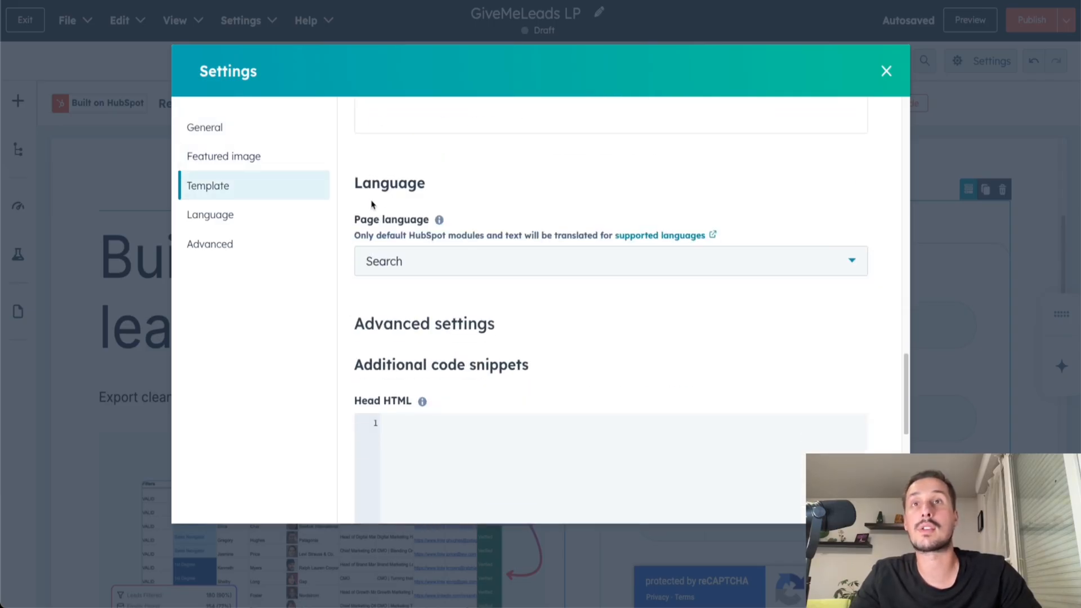
pyautogui.click(449, 262)
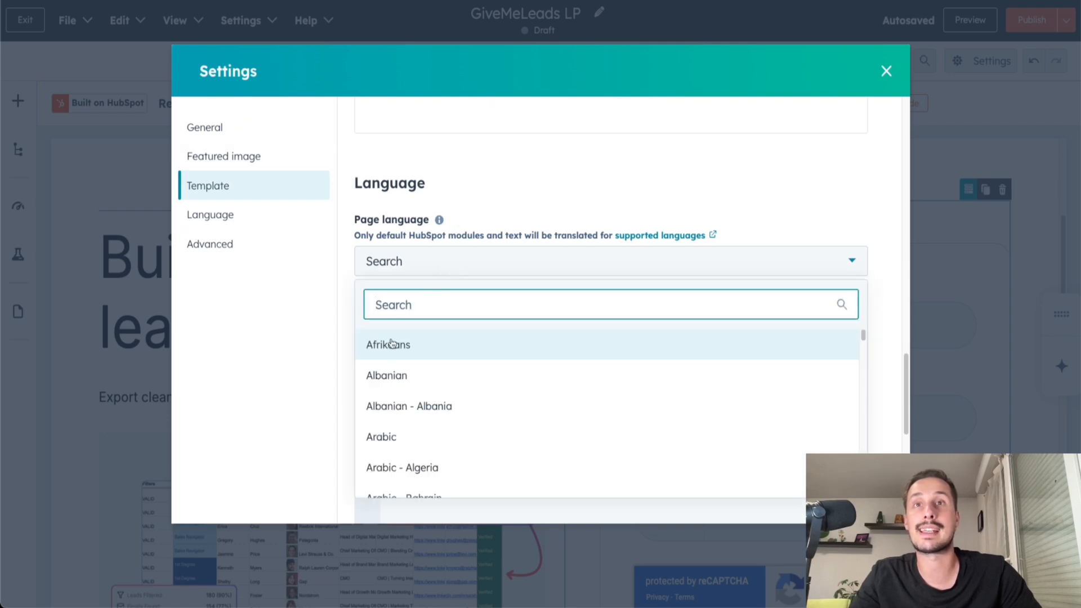
pyautogui.write('engli')
pyautogui.click(396, 346)
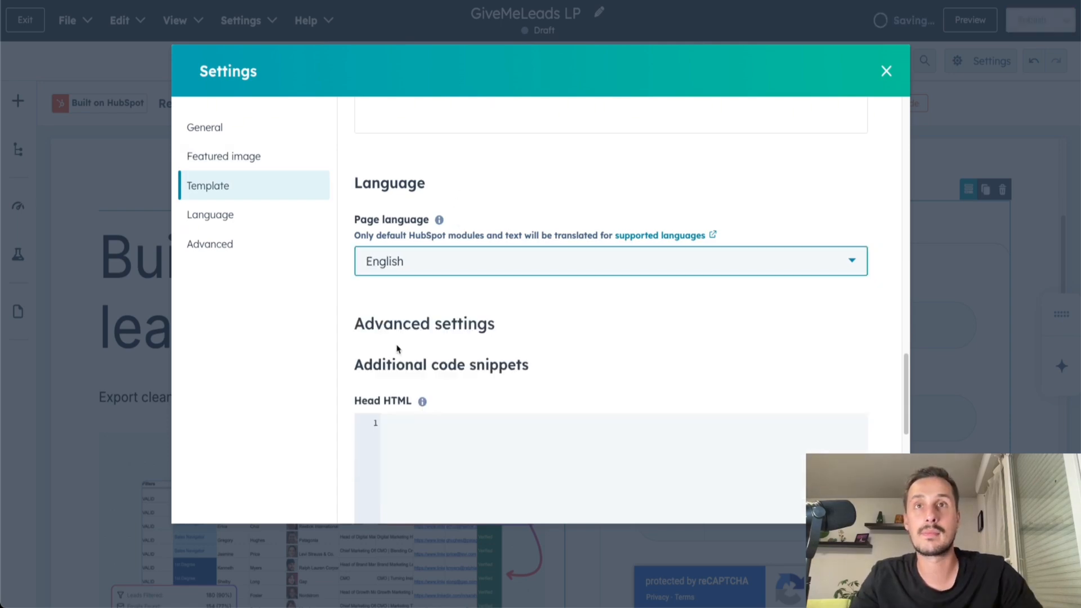
# Review the advanced settings for Head HTML and Footer HTML code snippets, and close the page settings.
pyautogui.scroll(2, 394, 361)
pyautogui.scroll(-4, 424, 405)
pyautogui.scroll(-2, 427, 354)
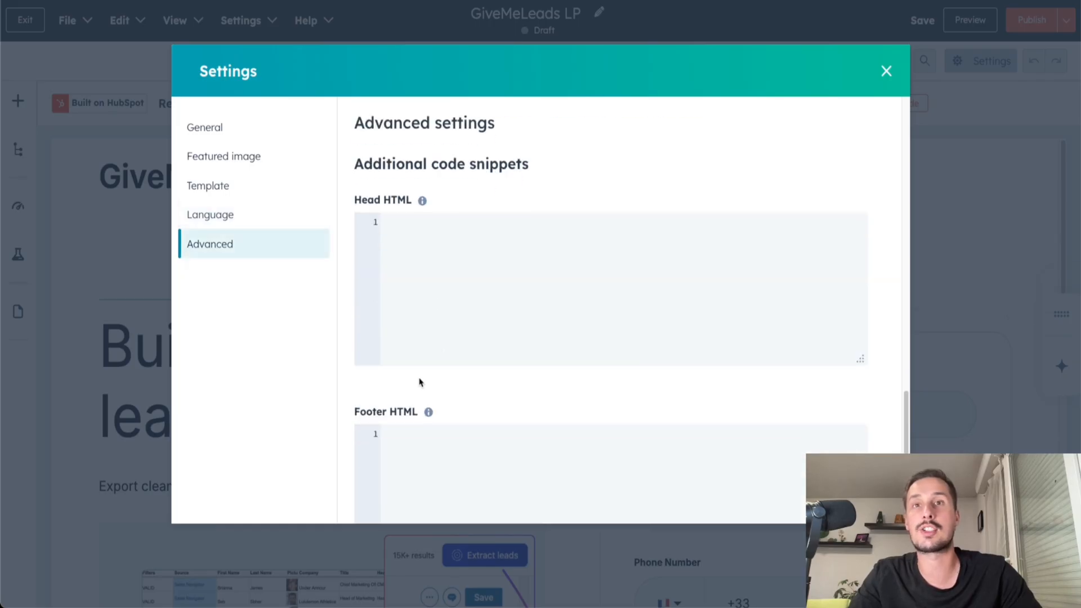
pyautogui.scroll(-4, 468, 361)
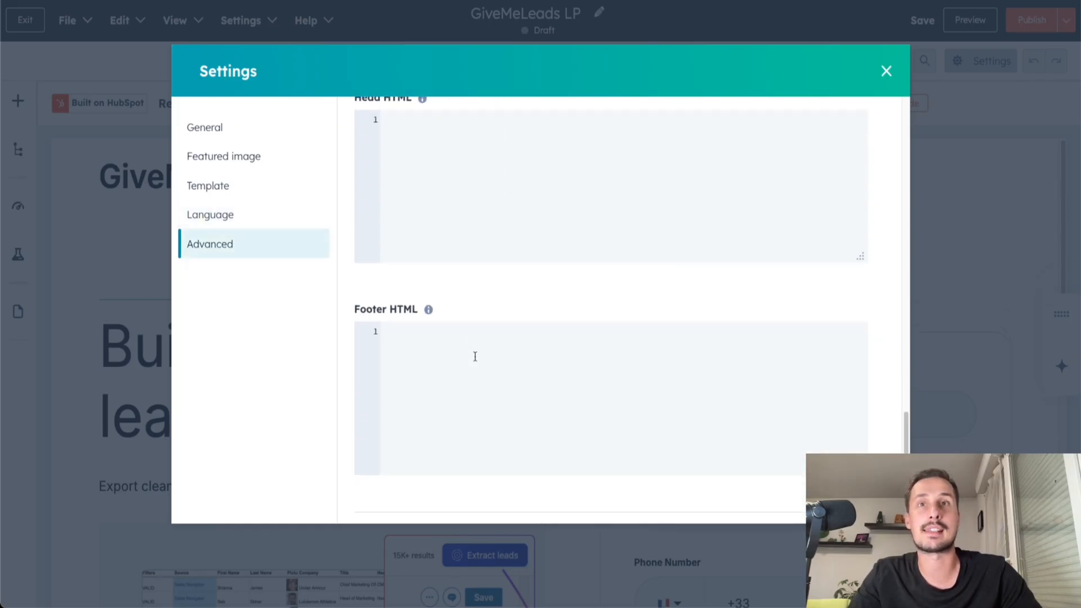
pyautogui.click(886, 70)
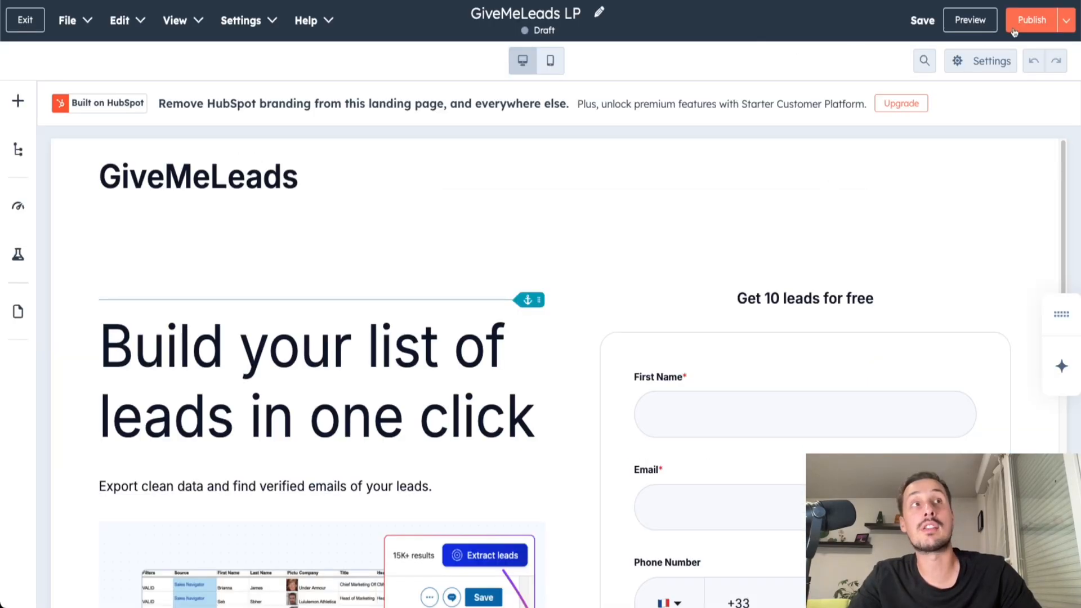
# Check the landing page's scheduling options for publishing and return to the editor.
pyautogui.click(1065, 24)
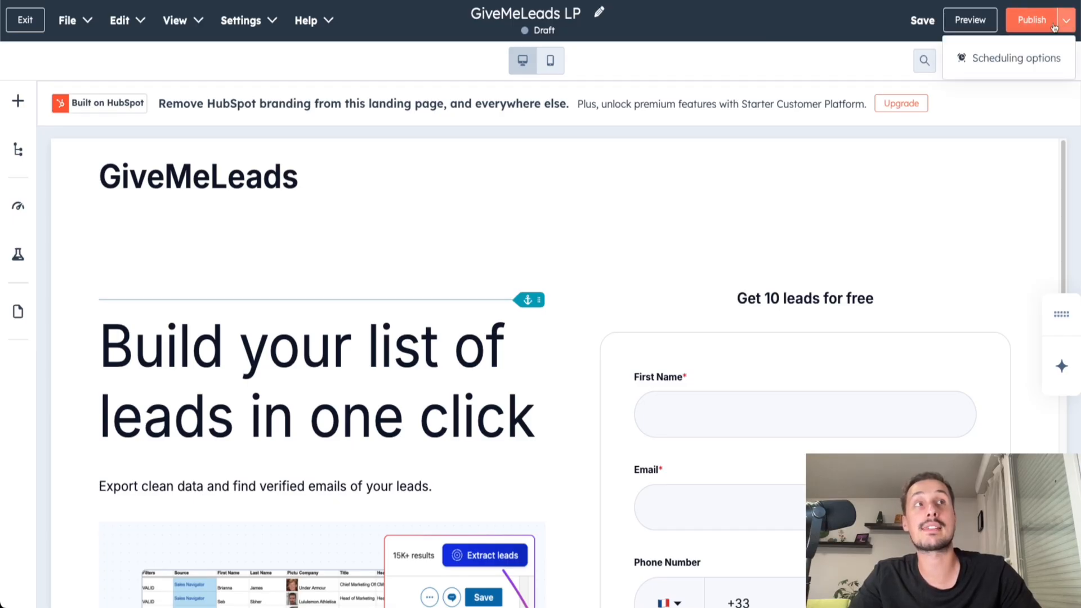
pyautogui.click(984, 64)
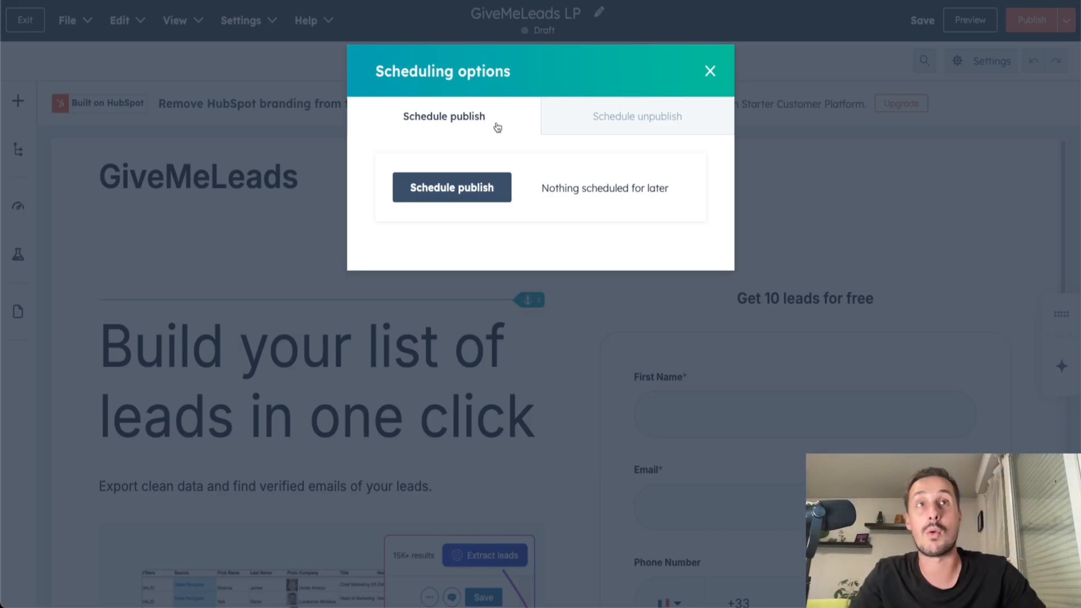
pyautogui.click(710, 71)
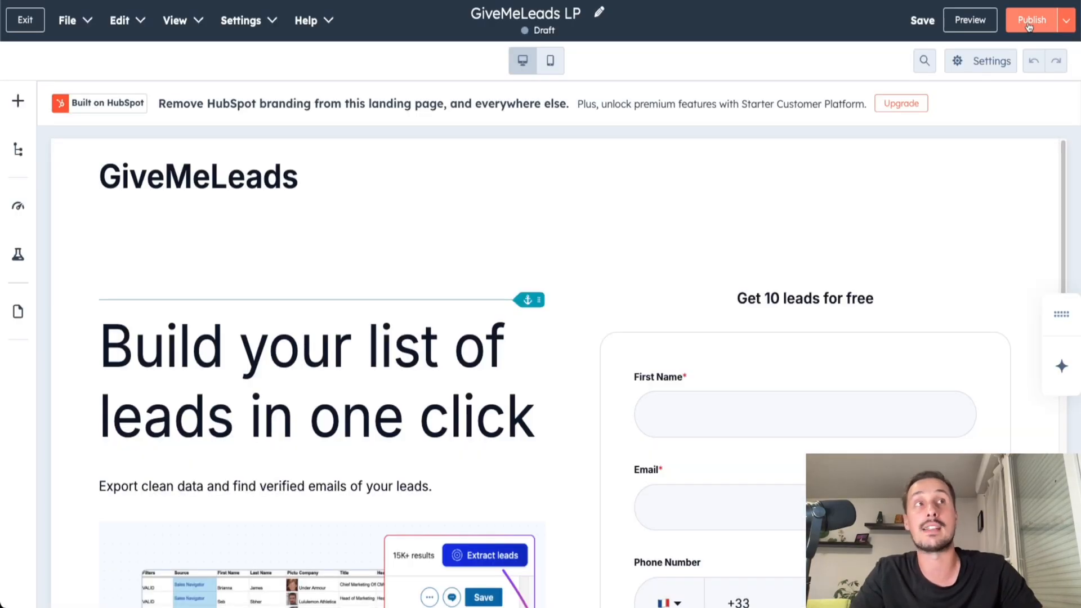
# Publish the GiveMeLeads LP landing page immediately and review the confirmation with its URL and custom domain suggestion.
pyautogui.click(1029, 23)
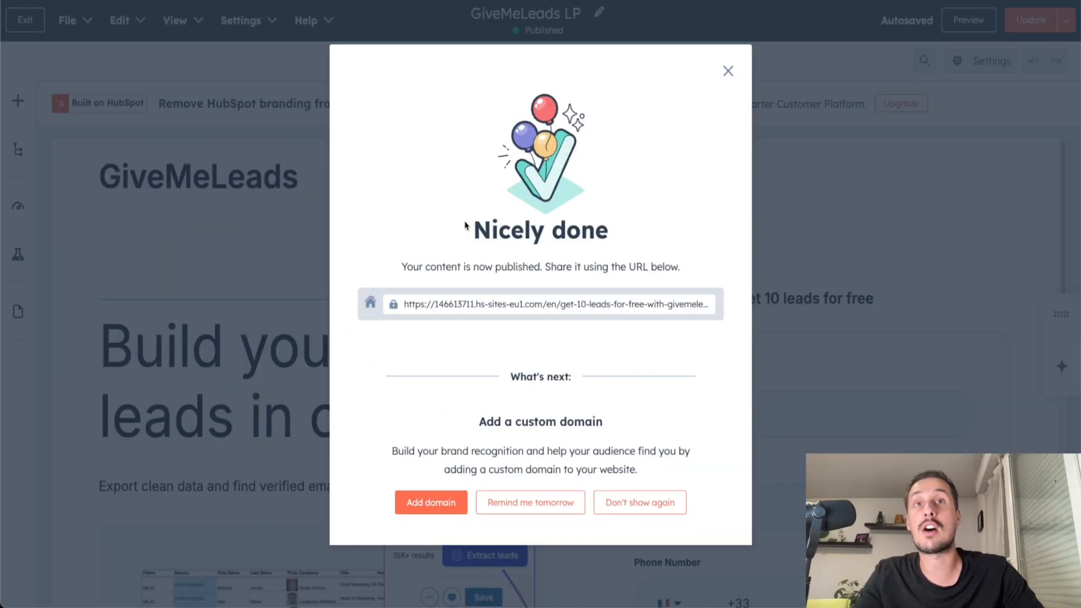
pyautogui.moveTo(456, 229); pyautogui.dragTo(645, 239)
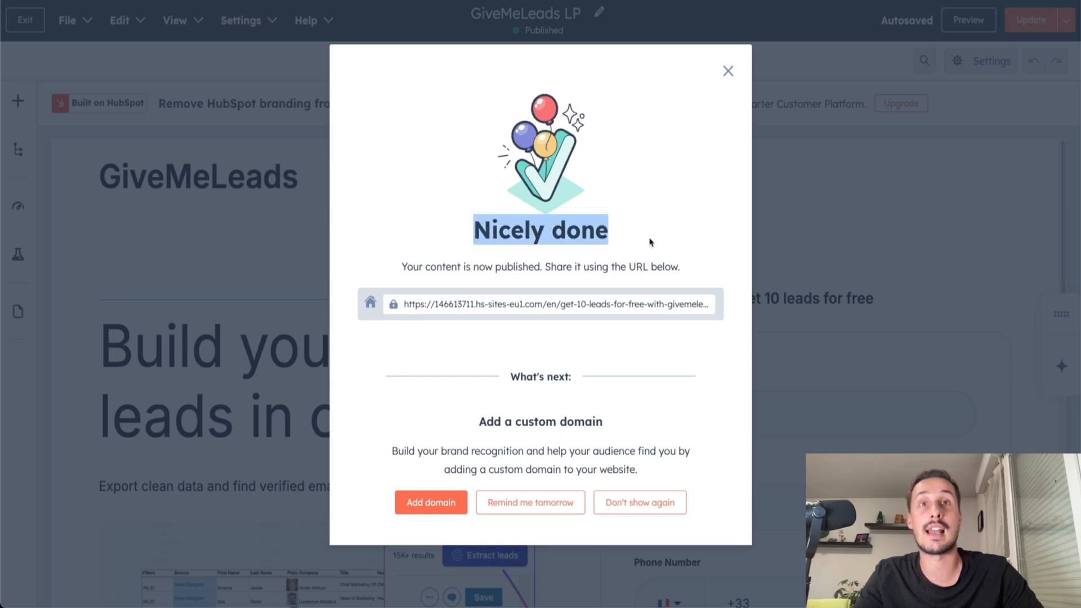
pyautogui.click(442, 306)
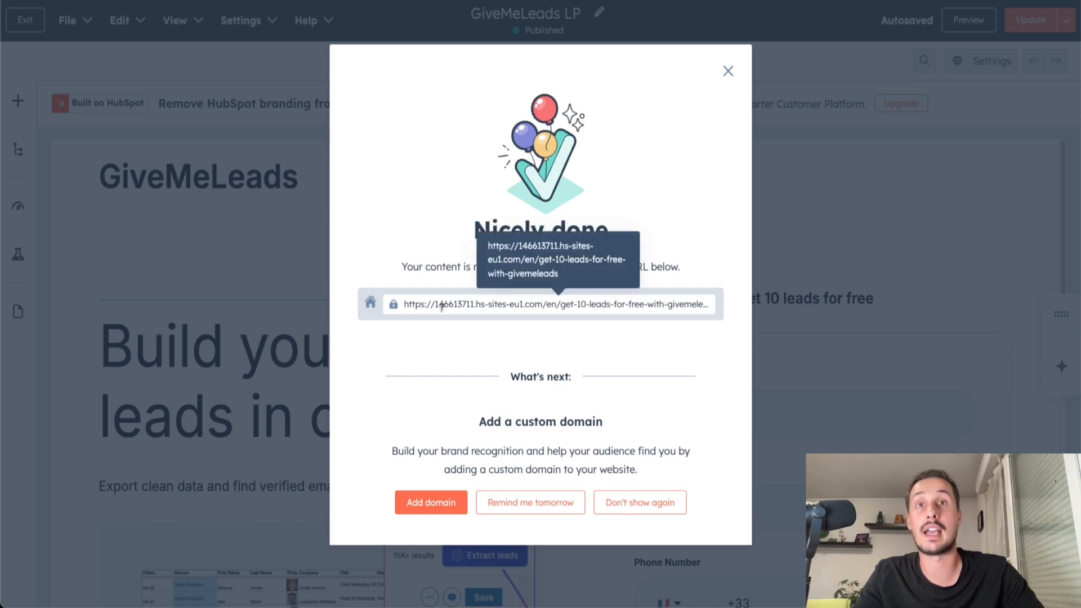
pyautogui.moveTo(479, 427); pyautogui.dragTo(623, 443)
pyautogui.click(623, 443)
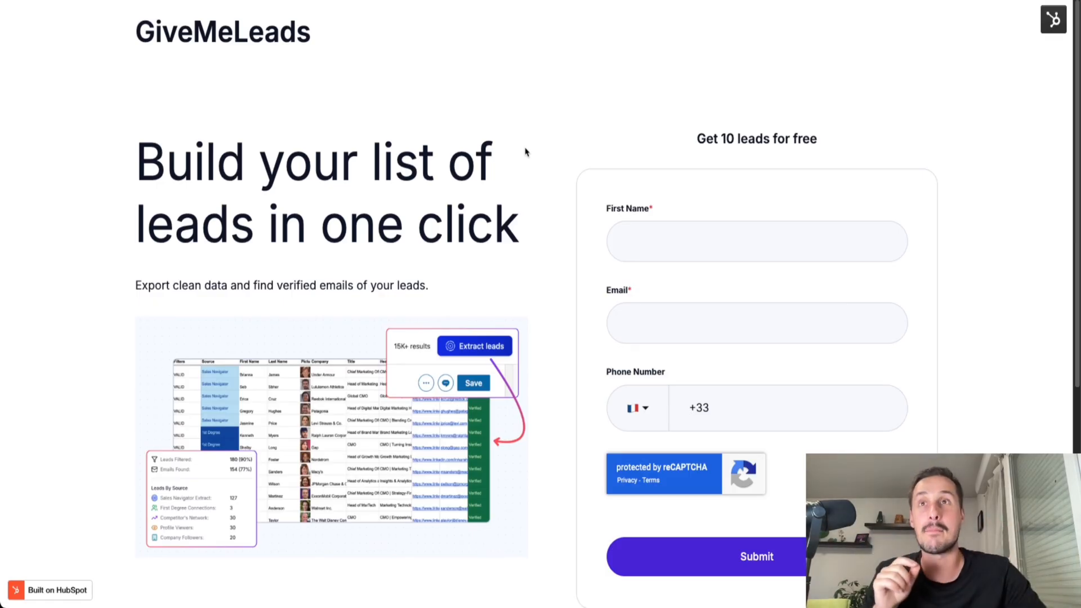
# Examine the headline, image and sign-up form on the published landing page.
pyautogui.moveTo(168, 164); pyautogui.dragTo(561, 222)
pyautogui.click(301, 394)
pyautogui.scroll(-2, 288, 332)
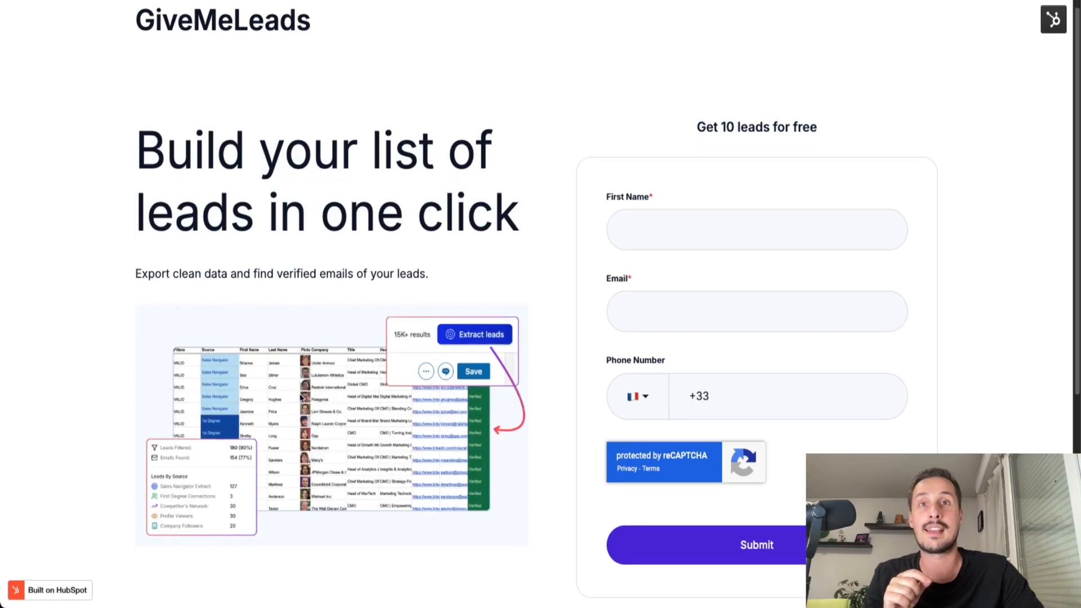
pyautogui.scroll(2, 591, 157)
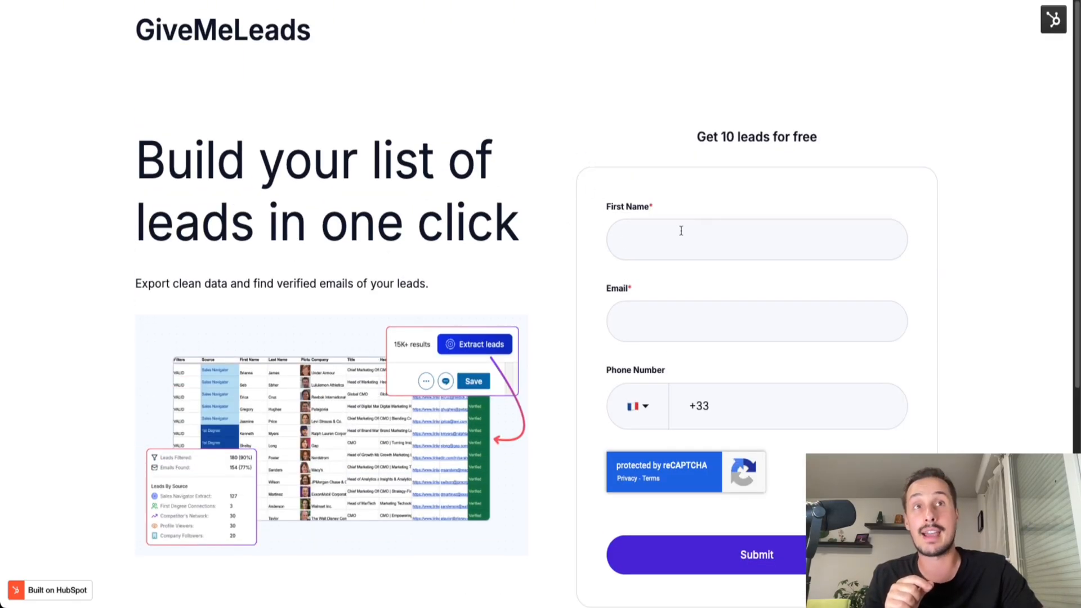
# Fill in the live page's sign-up form with a test first name, e-mail address and phone number.
pyautogui.scroll(-1, 749, 180)
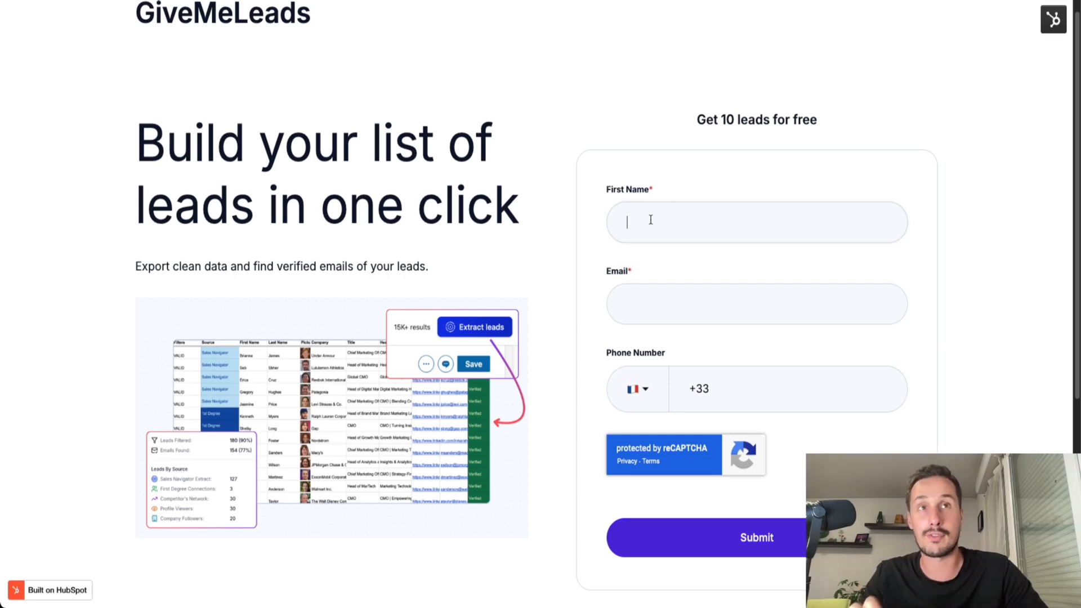
pyautogui.write('Vincent')
pyautogui.write('test@tuto.com')
pyautogui.click(646, 305)
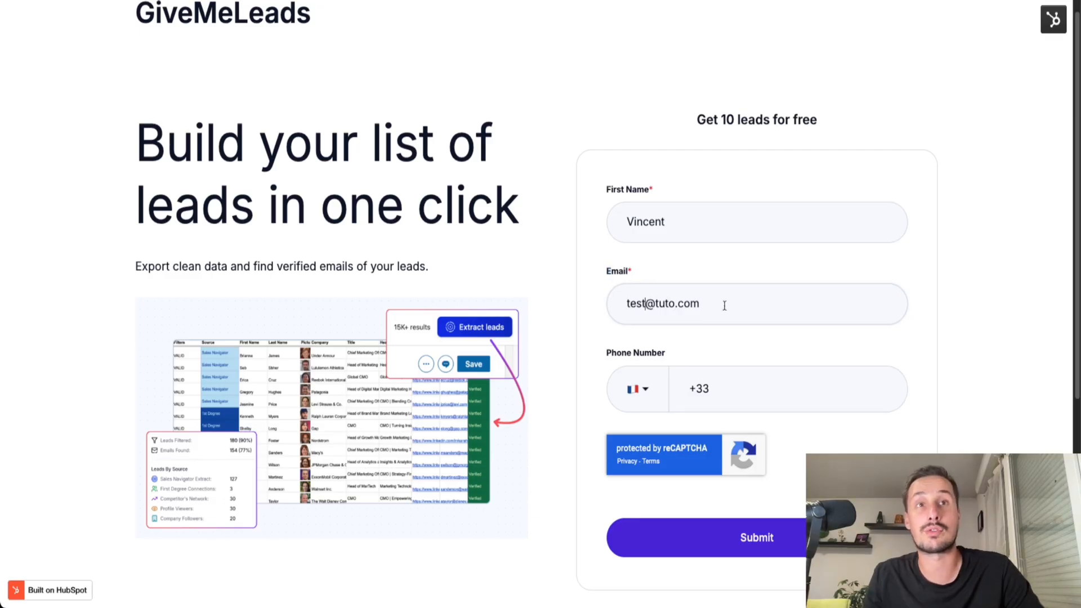
pyautogui.click(759, 390)
pyautogui.scroll(1, 856, 357)
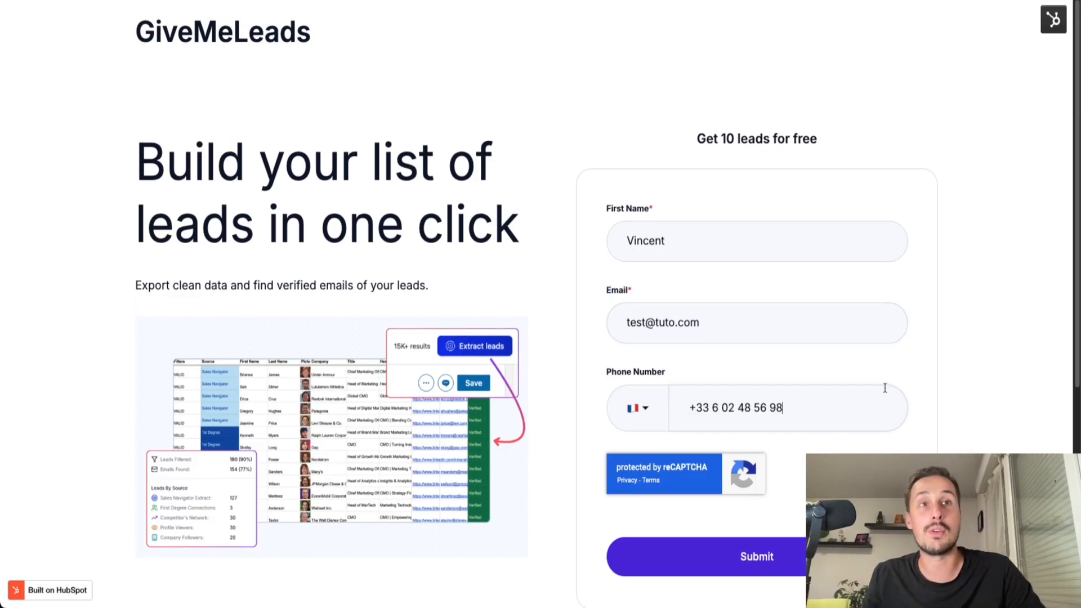
# Submit the completed sign-up form on the live landing page.
pyautogui.scroll(-2, 886, 389)
pyautogui.click(713, 507)
pyautogui.moveTo(605, 163); pyautogui.dragTo(762, 172)
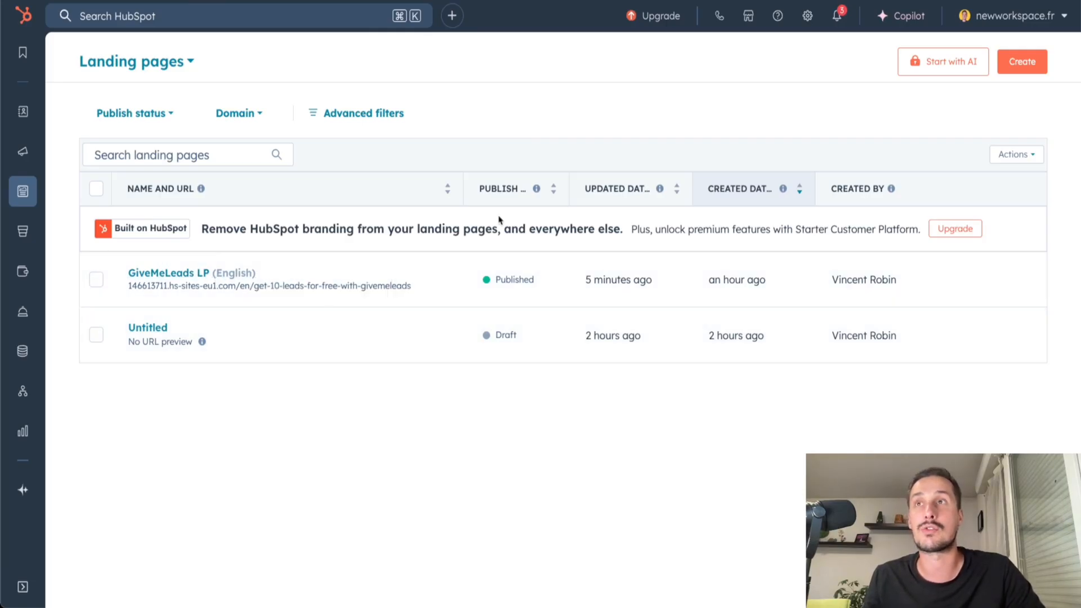
# Open the CRM contacts list and view the record of the contact who submitted the form.
pyautogui.moveTo(25, 115)
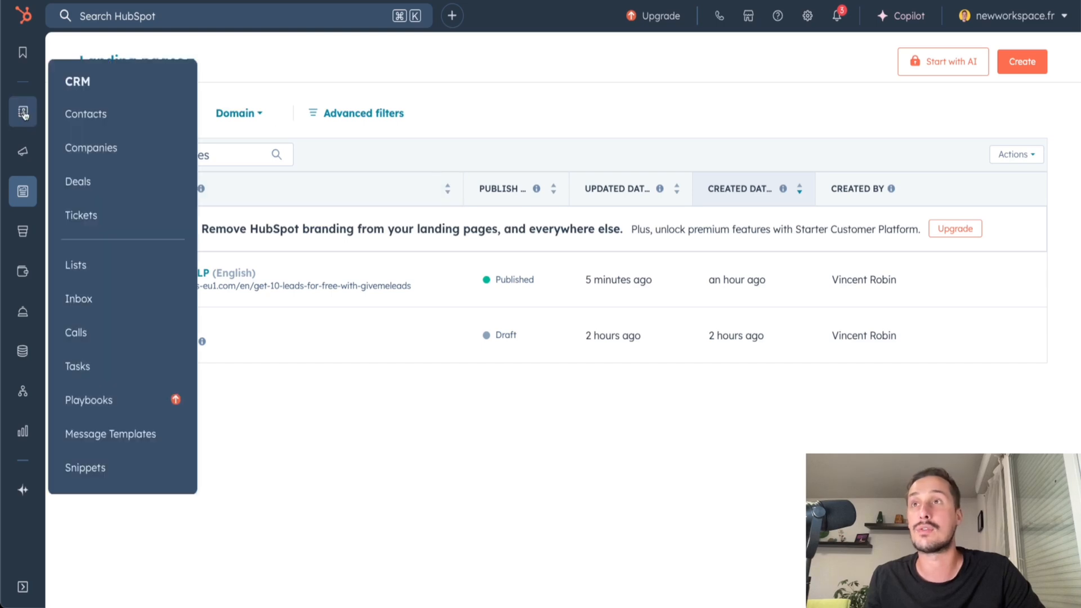
pyautogui.click(92, 118)
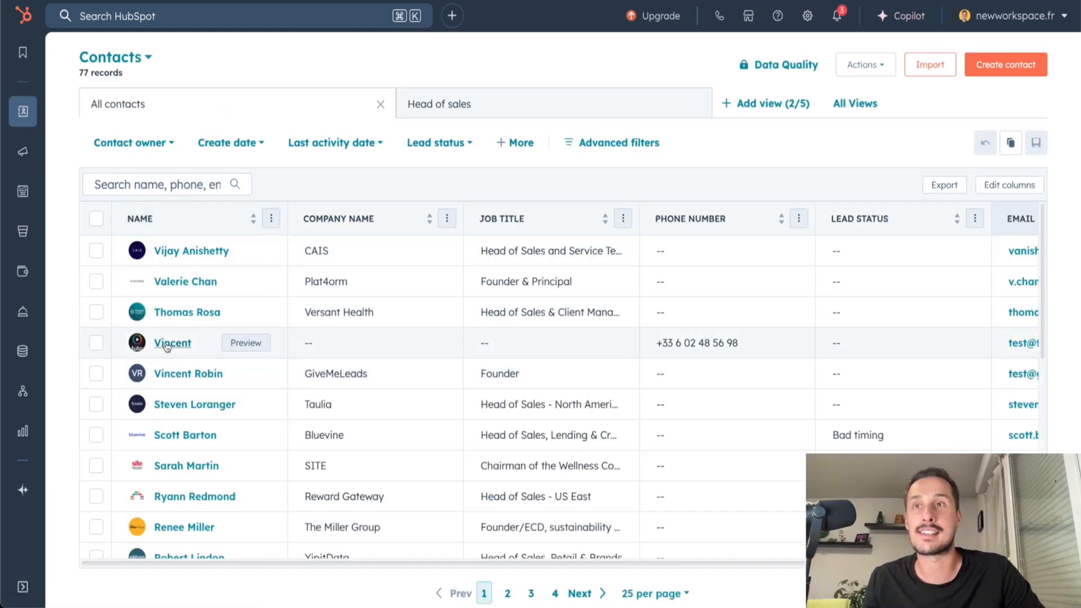
pyautogui.click(177, 343)
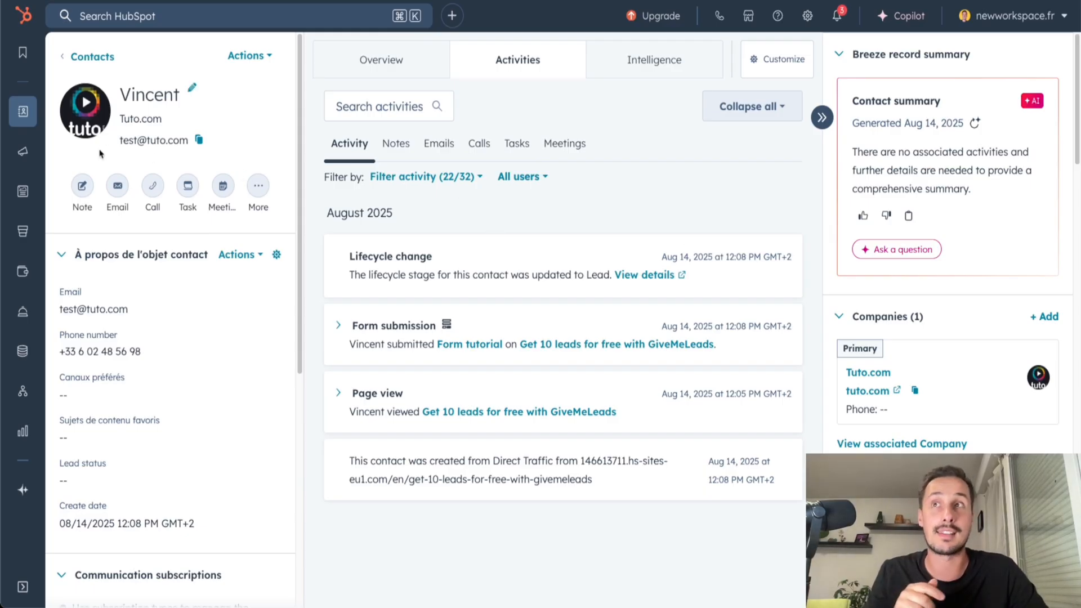
# Open the Marketing Email overview listing all marketing emails.
pyautogui.moveTo(27, 202)
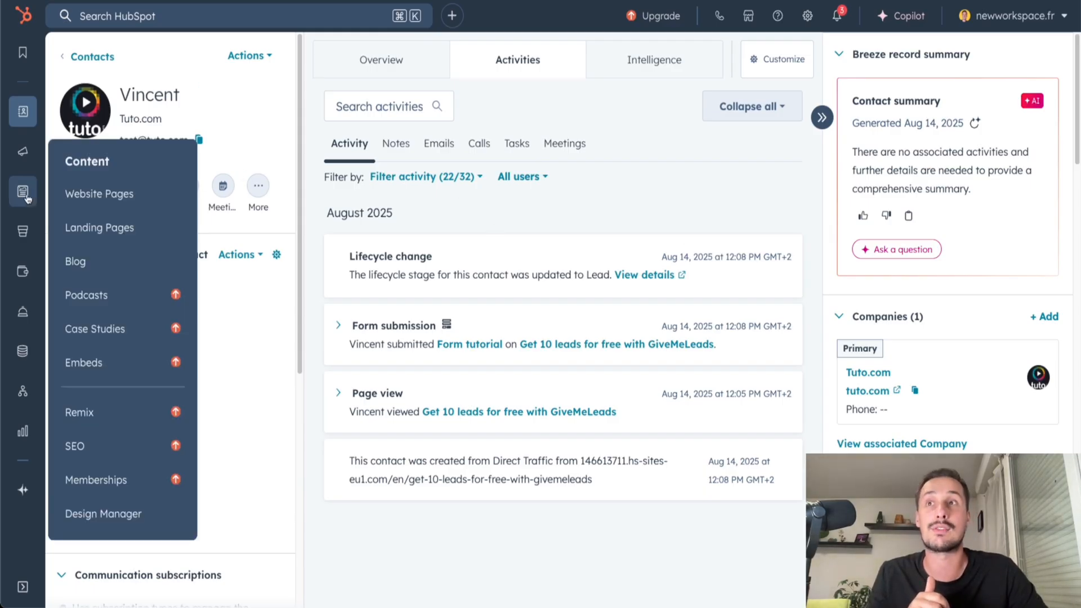
pyautogui.moveTo(24, 155)
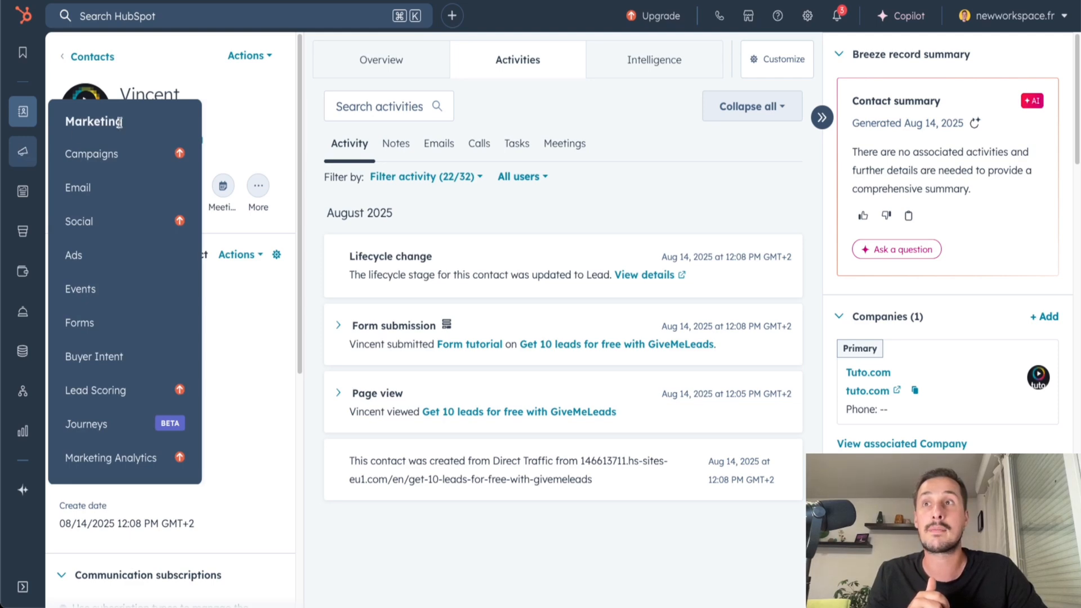
pyautogui.click(107, 197)
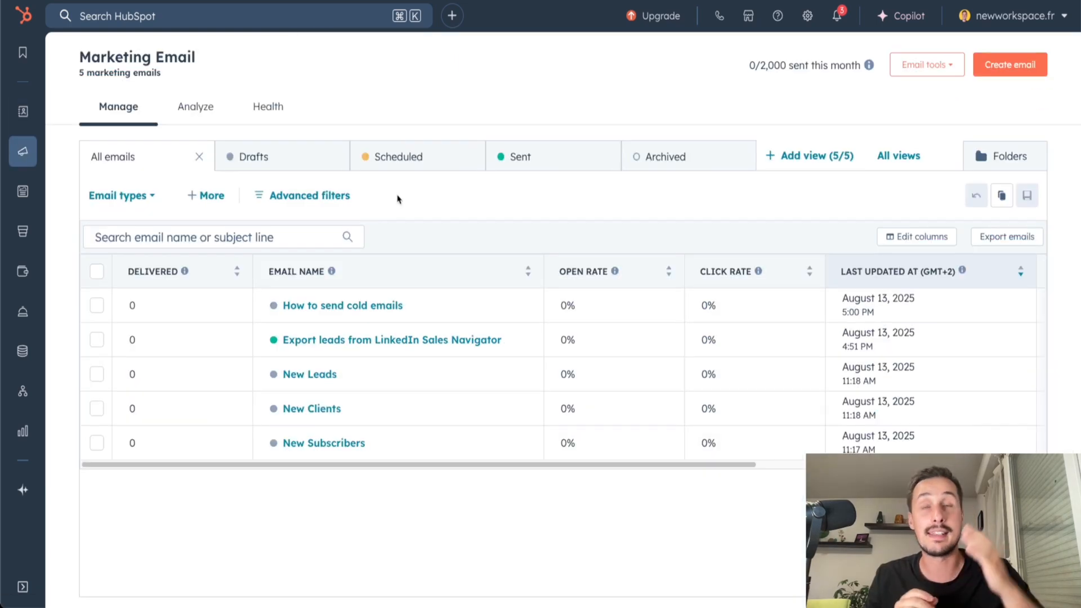